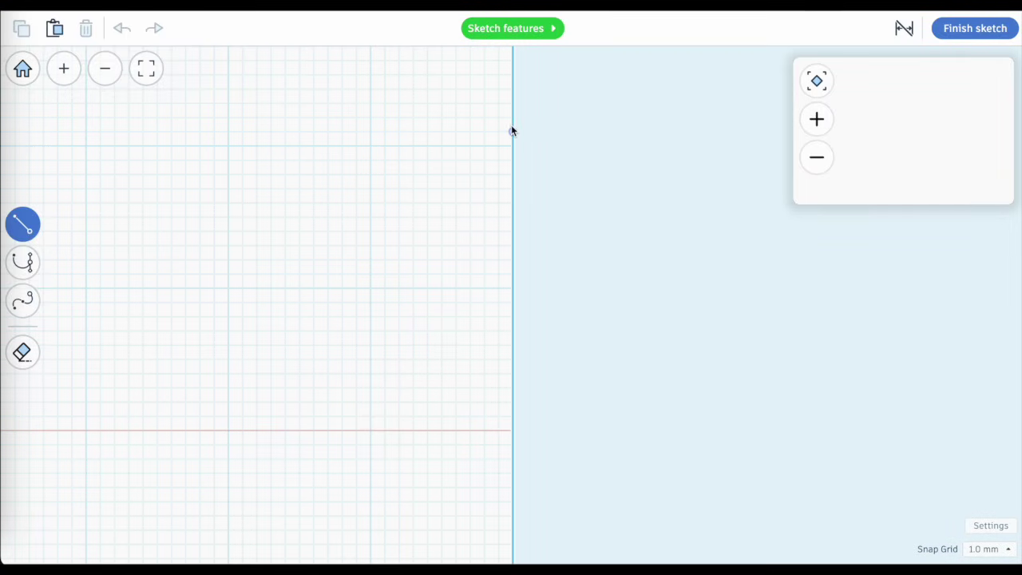
- Draw a closed, tall rectangular profile against the revolve axis, standing on the sketch baseline
click(512, 103)
click(356, 103)
click(356, 430)
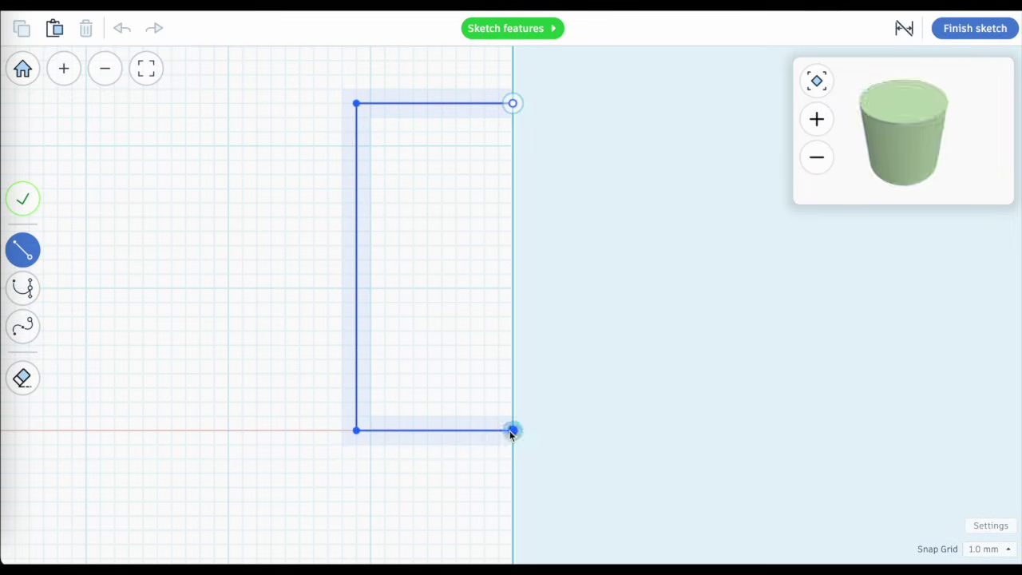
click(513, 431)
click(512, 103)
- Move the rectangular profile away from the revolve axis, turn its corners into smooth curves, and finish the sketch
drag(456, 238, 325, 237)
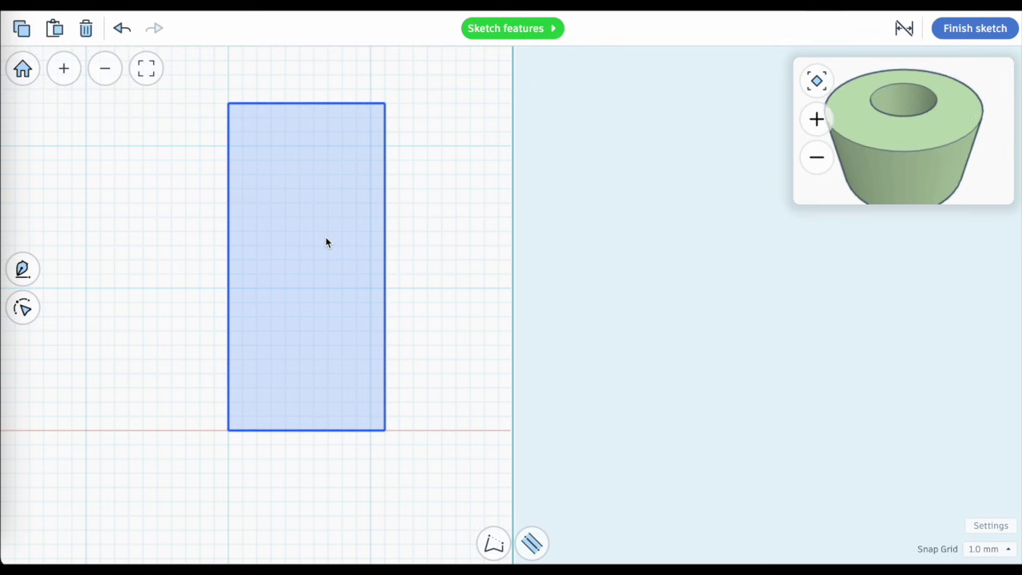
double_click(323, 252)
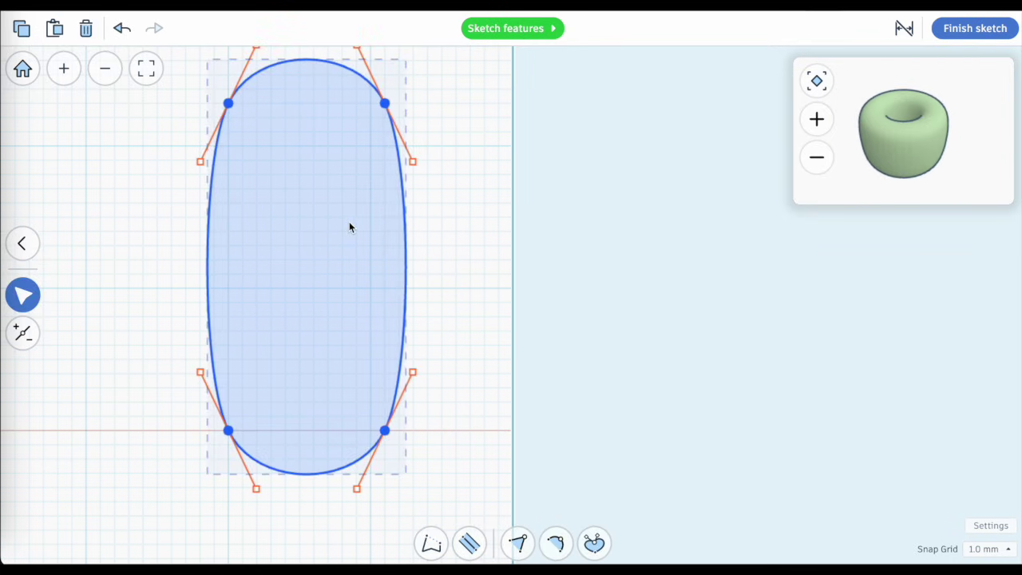
click(976, 28)
click(539, 344)
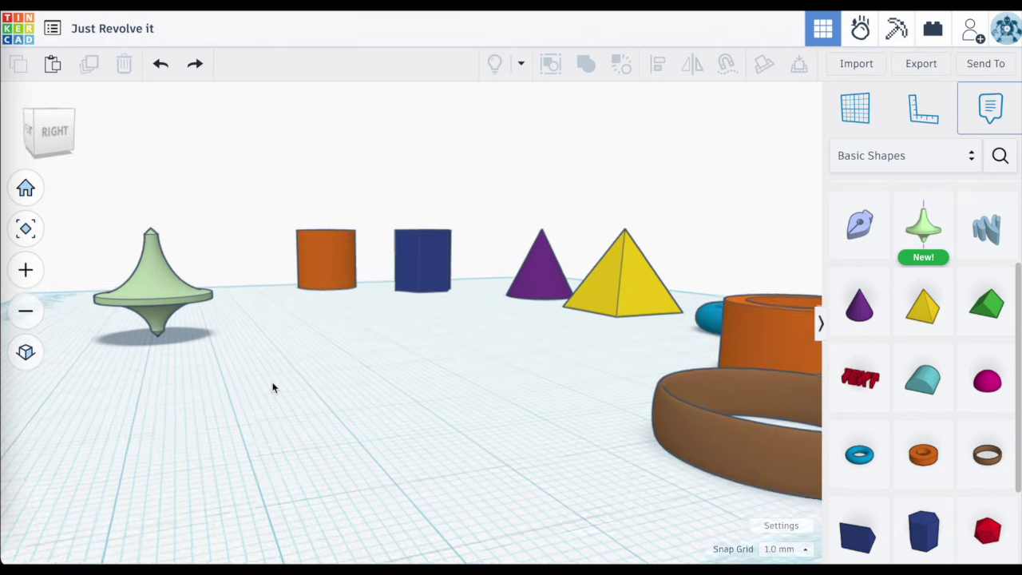
right_drag(273, 388, 523, 393)
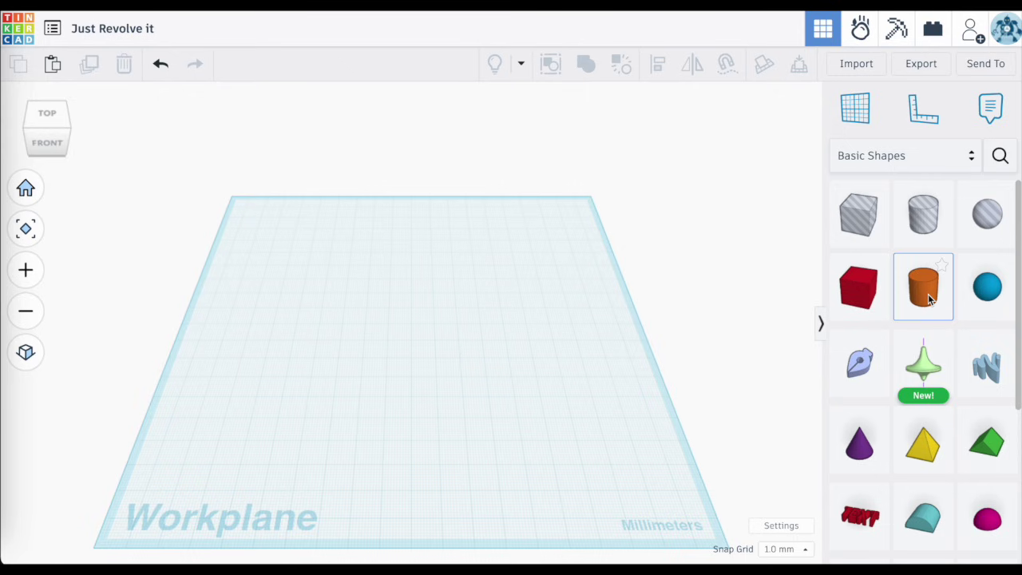
- Place a solid cylinder from the basic shapes on the empty workplane
drag(928, 294, 330, 329)
scroll(389, 319, up, 3)
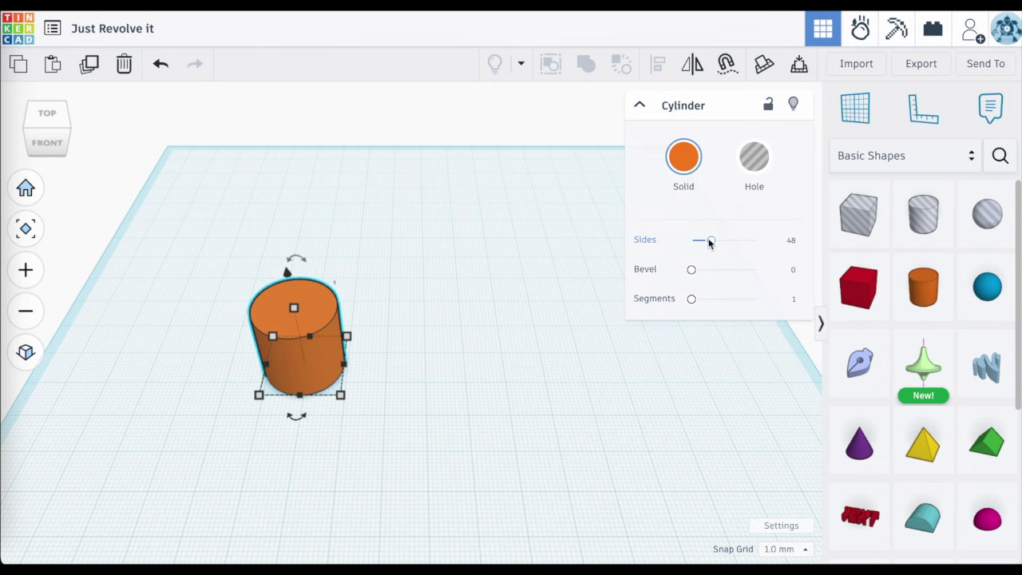
scroll(289, 391, up, 5)
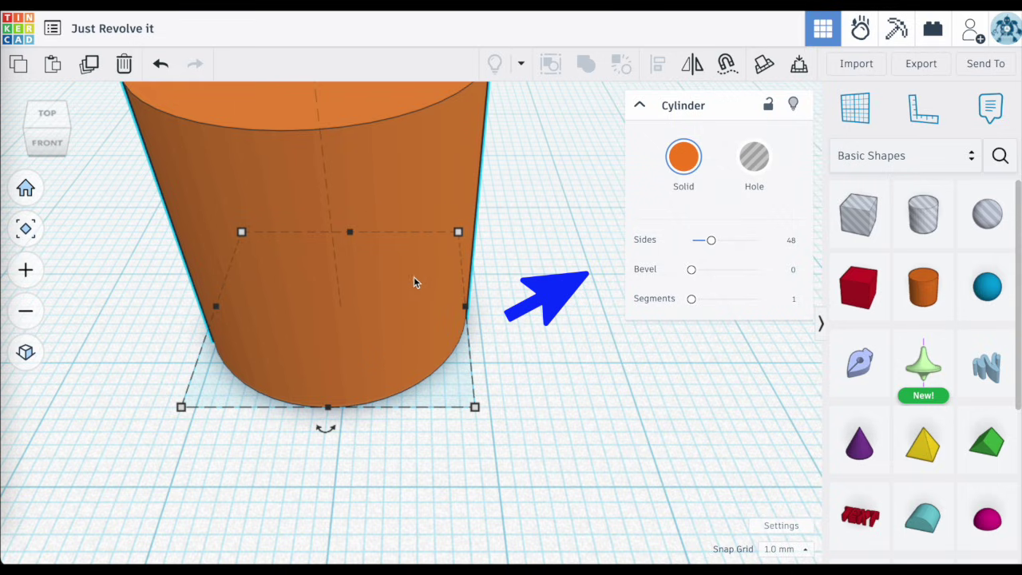
scroll(466, 303, down, 5)
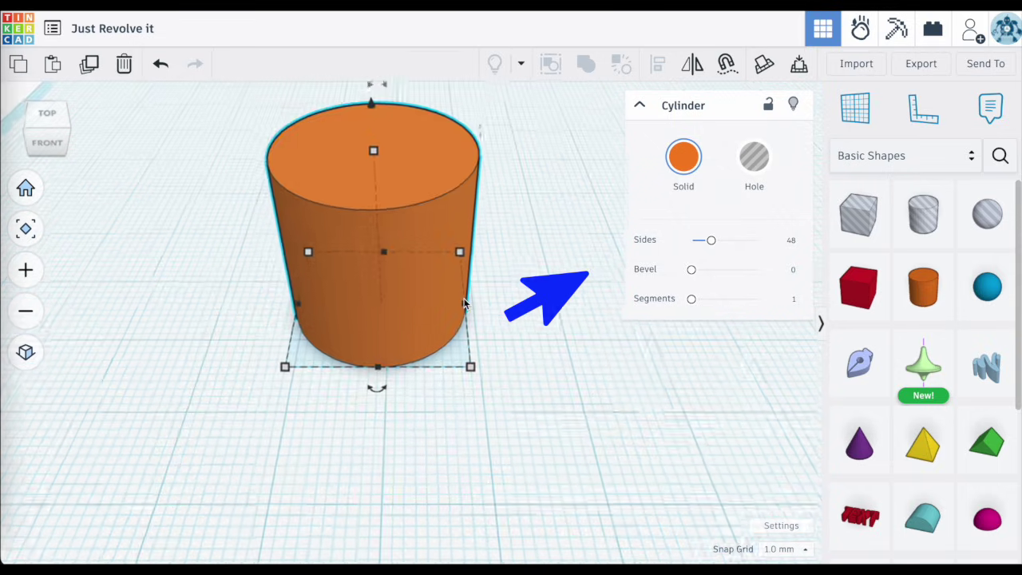
- Set the cylinder's sides to 59 and its bevel to 2
drag(713, 240, 727, 270)
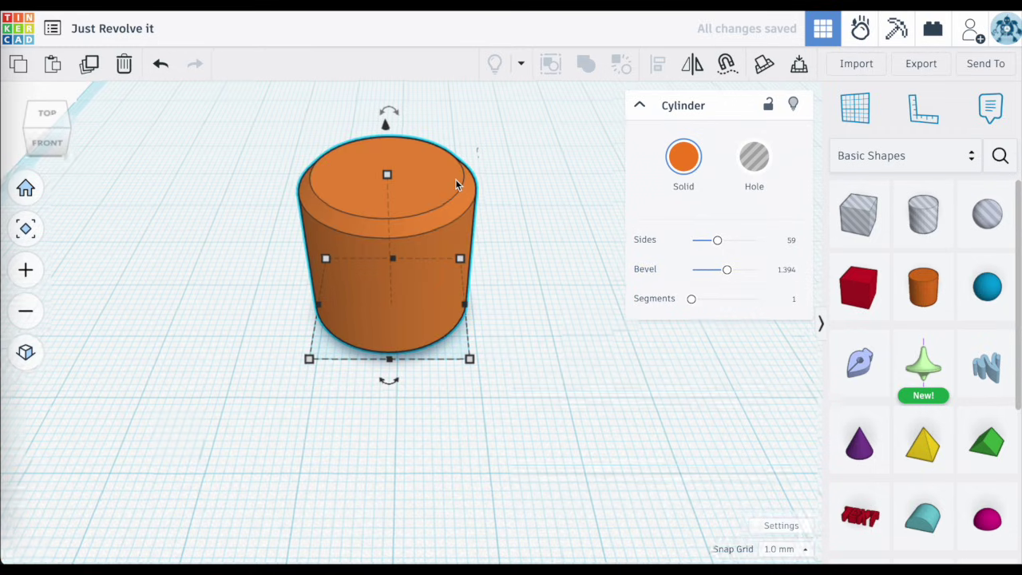
scroll(455, 179, up, 3)
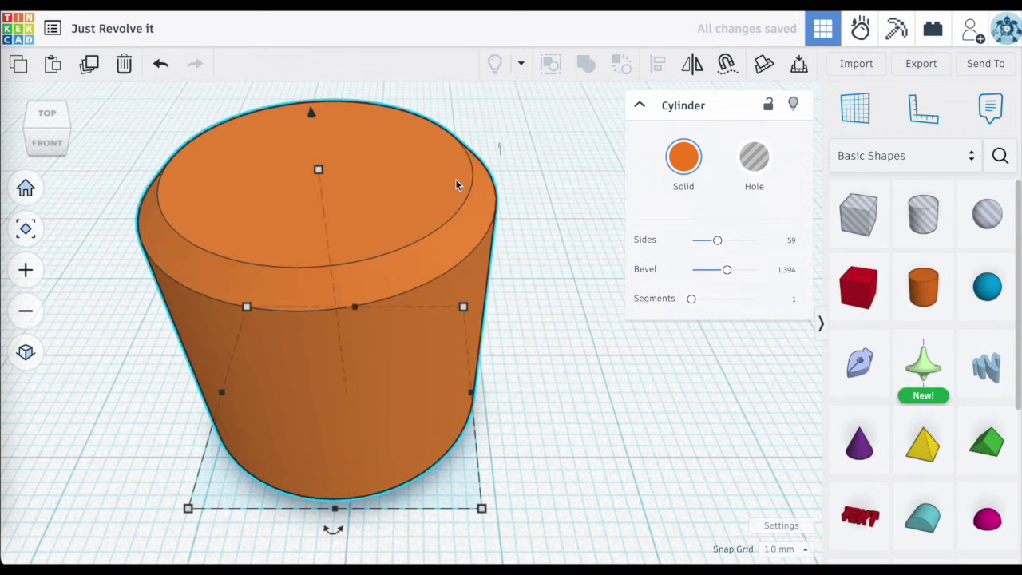
click(787, 270)
text(2)
key(Return)
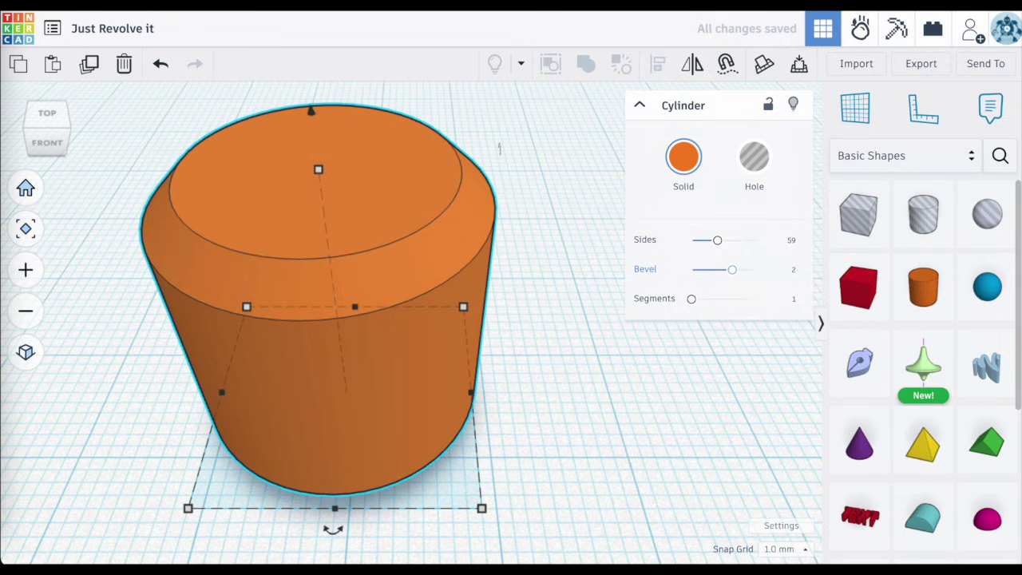
- Try rounding the cylinder's bevel with 10 segments and set the segments back to 1
click(616, 412)
right_drag(616, 411, 612, 372)
mouse_move(493, 500)
right_down()
mouse_move(496, 443)
mouse_move(488, 499)
right_up()
click(440, 411)
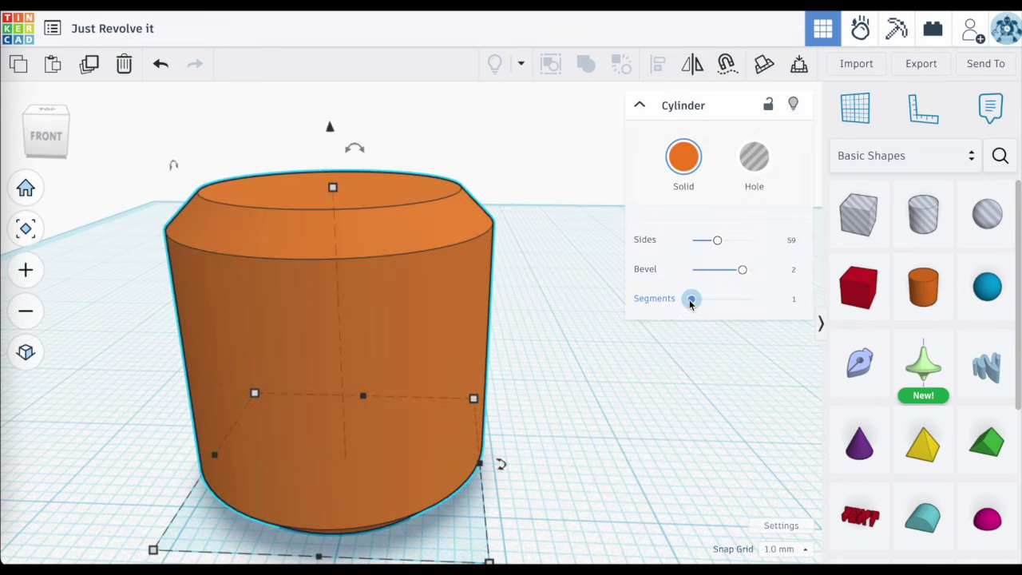
drag(692, 300, 787, 302)
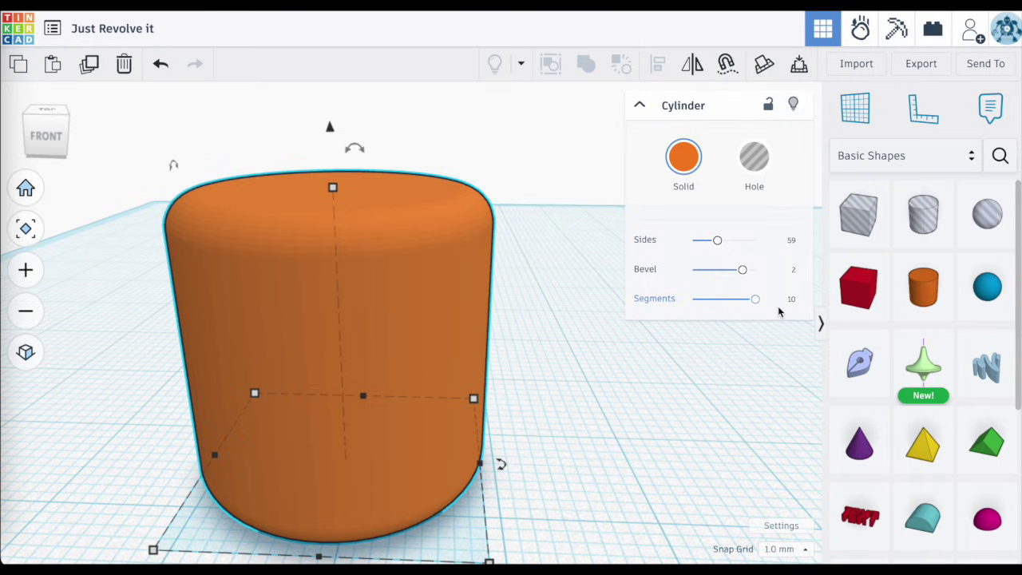
drag(755, 300, 692, 298)
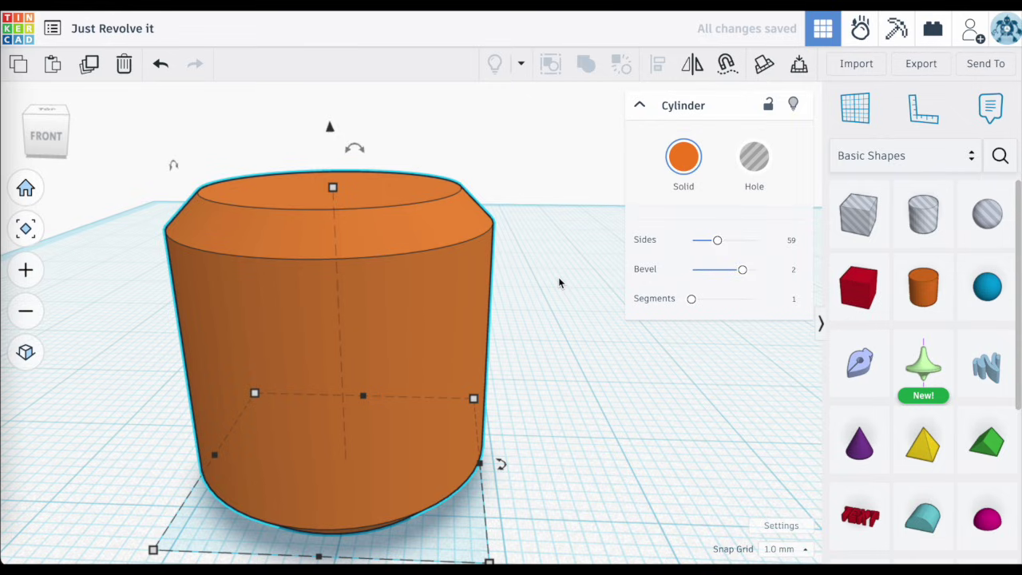
- Stretch the cylinder to a height of 40 mm and collapse its shape settings
scroll(560, 283, down, 3)
click(567, 234)
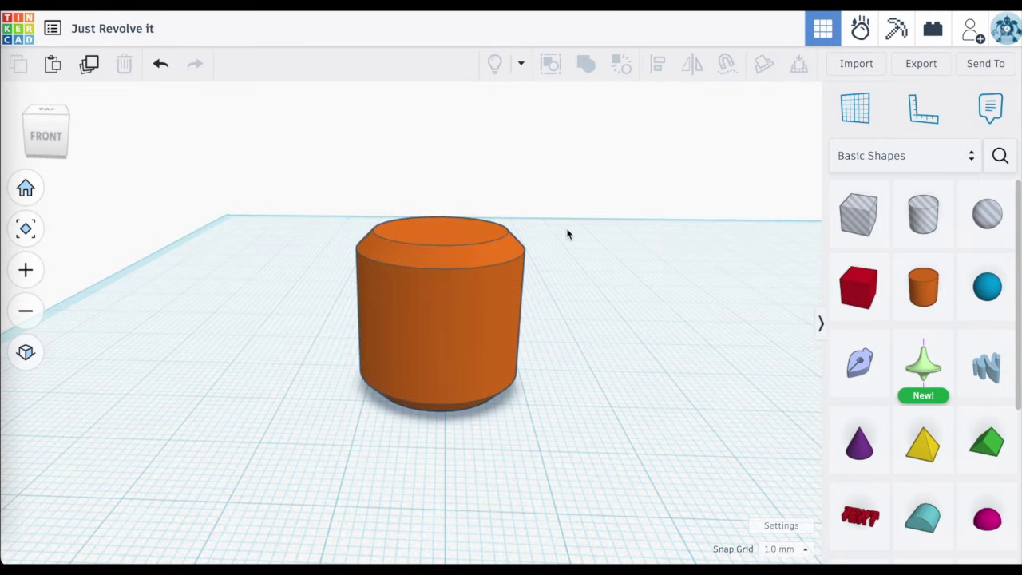
click(464, 231)
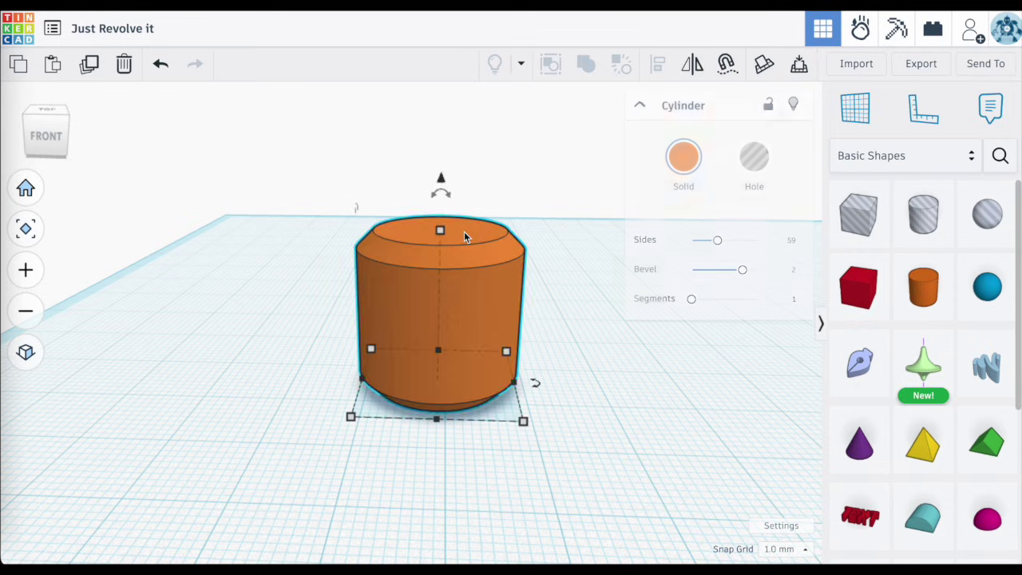
scroll(464, 232, down, 3)
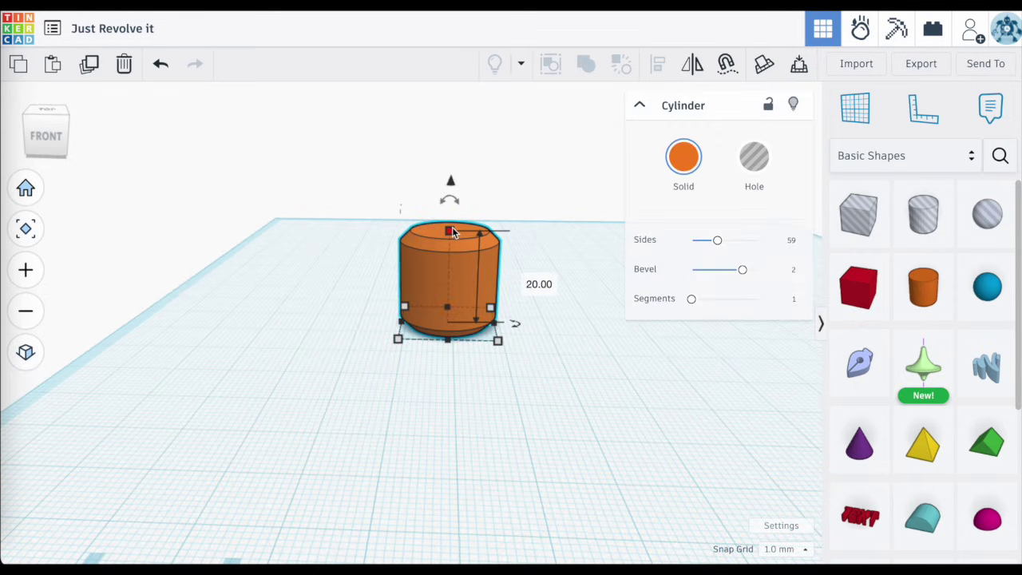
drag(453, 232, 451, 129)
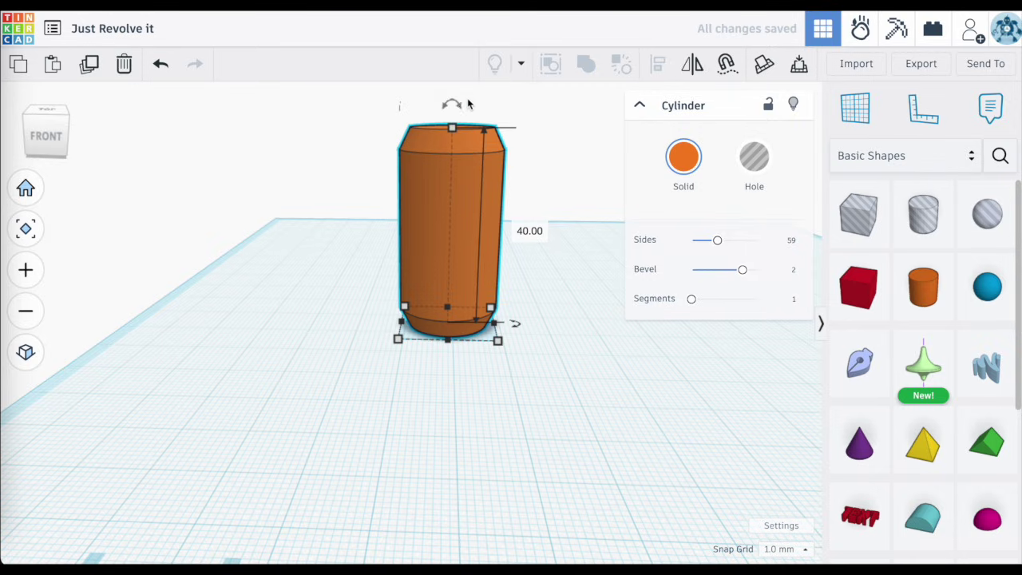
scroll(475, 107, up, 2)
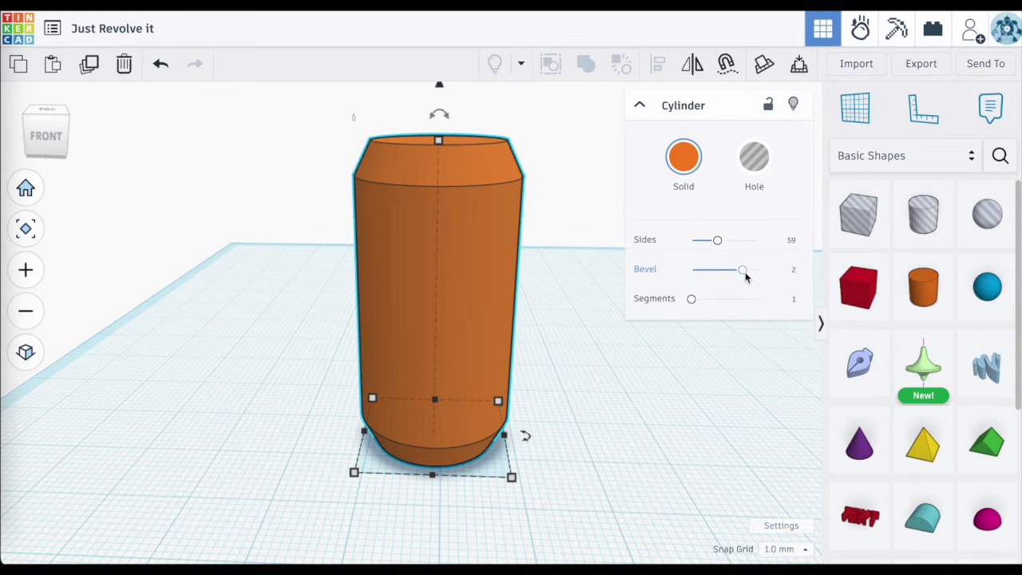
click(640, 105)
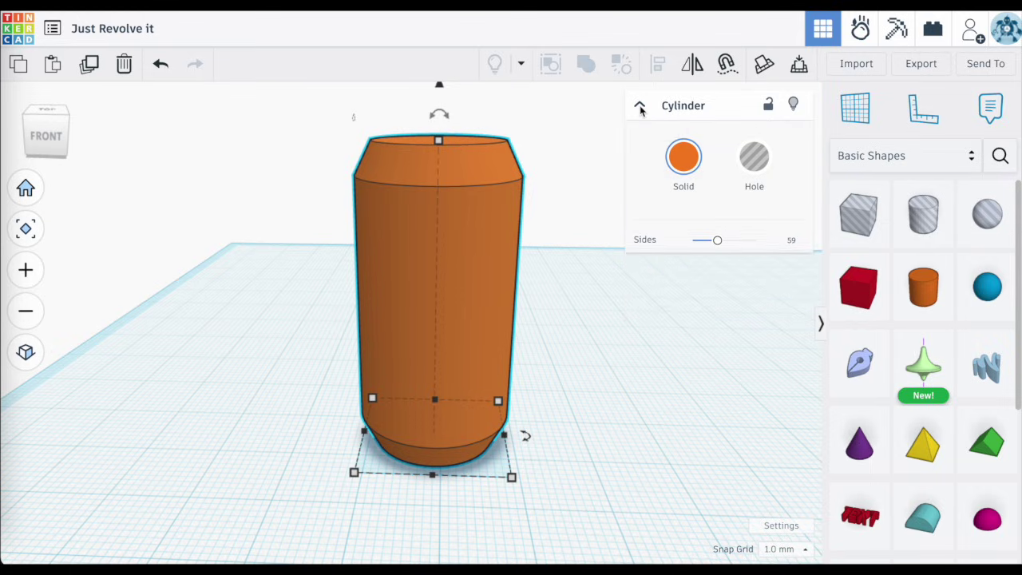
- Create a revolved shape from a 10 by 20 mm profile against the axis, with 2 mm chamfers on its outer corners
click(947, 378)
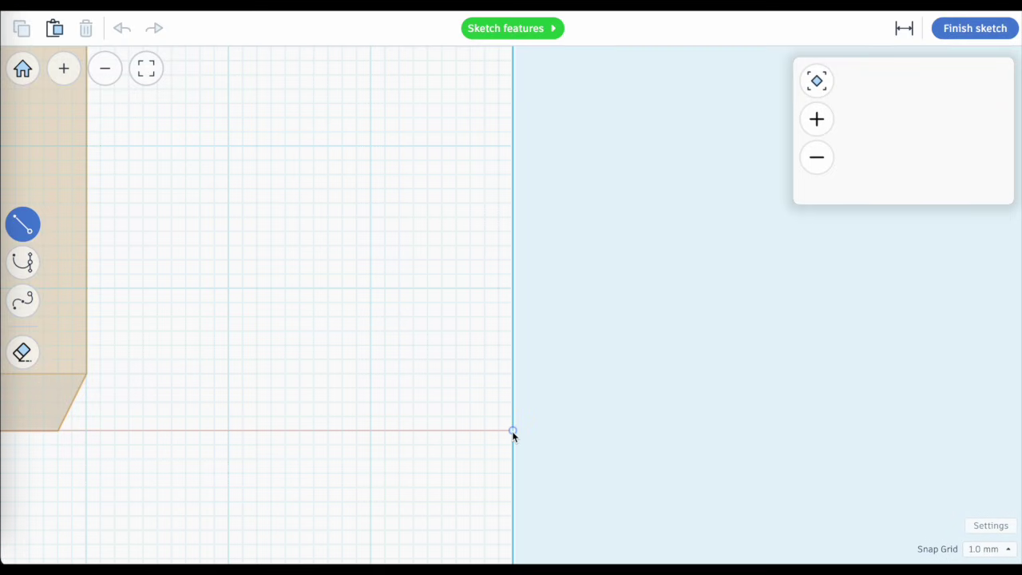
mouse_move(512, 430)
mouse_down()
mouse_move(406, 433)
mouse_move(370, 402)
mouse_up()
mouse_move(370, 402)
mouse_down()
mouse_move(370, 178)
mouse_move(401, 152)
mouse_move(507, 144)
mouse_move(512, 438)
mouse_up()
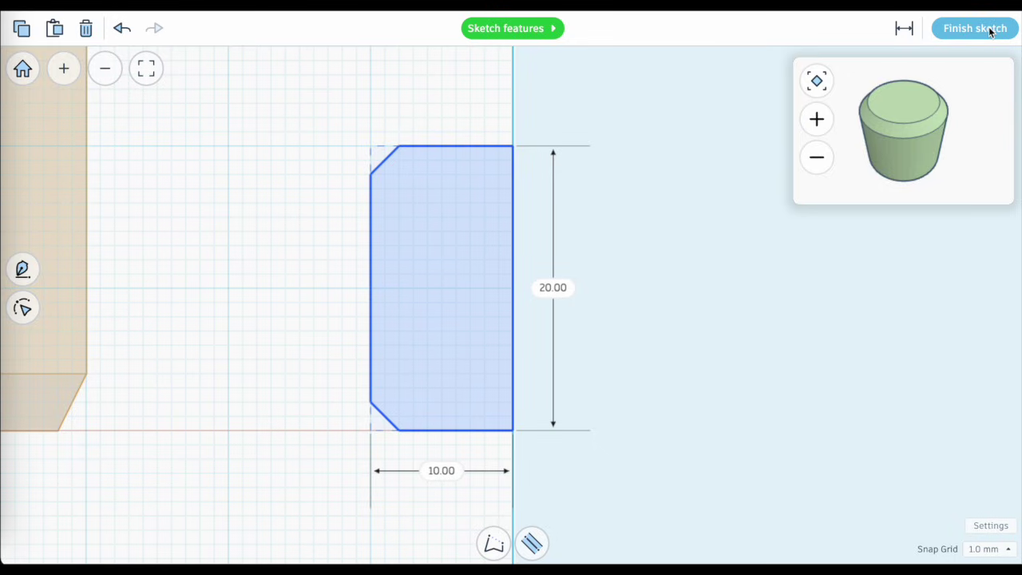
click(990, 29)
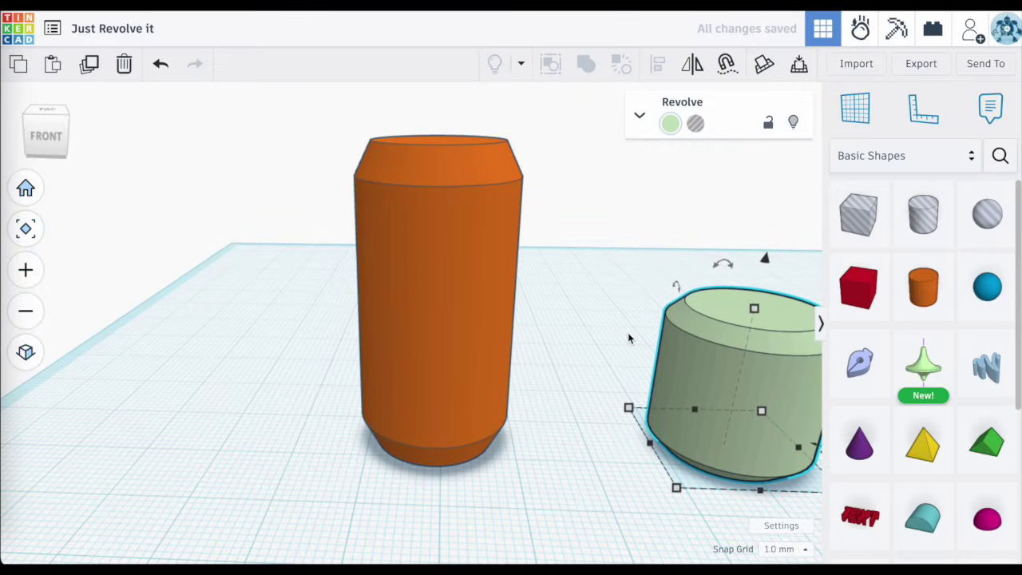
- Try 128 sides on the green revolved shape and settle on 66 sides
click(612, 376)
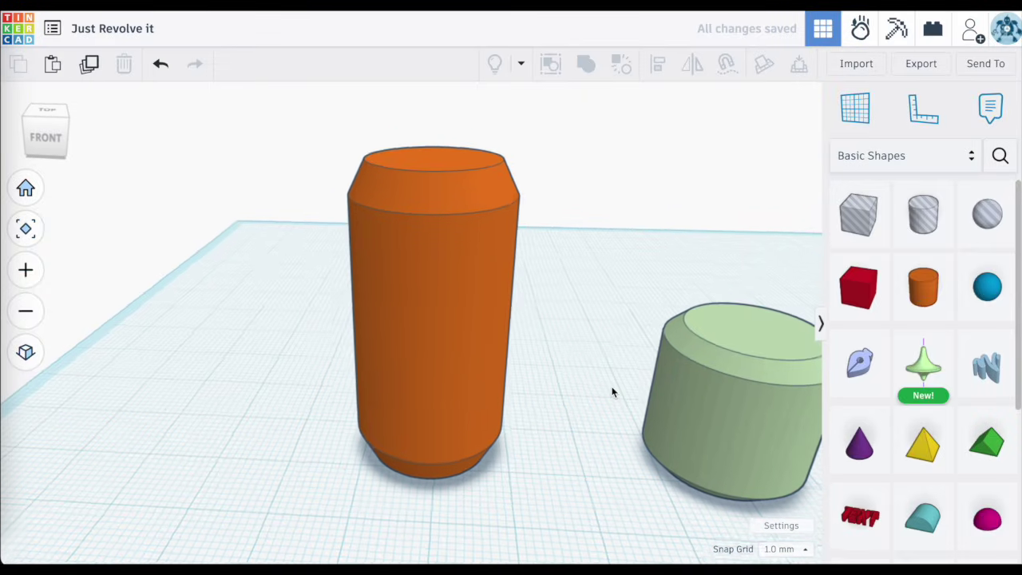
click(725, 401)
click(25, 229)
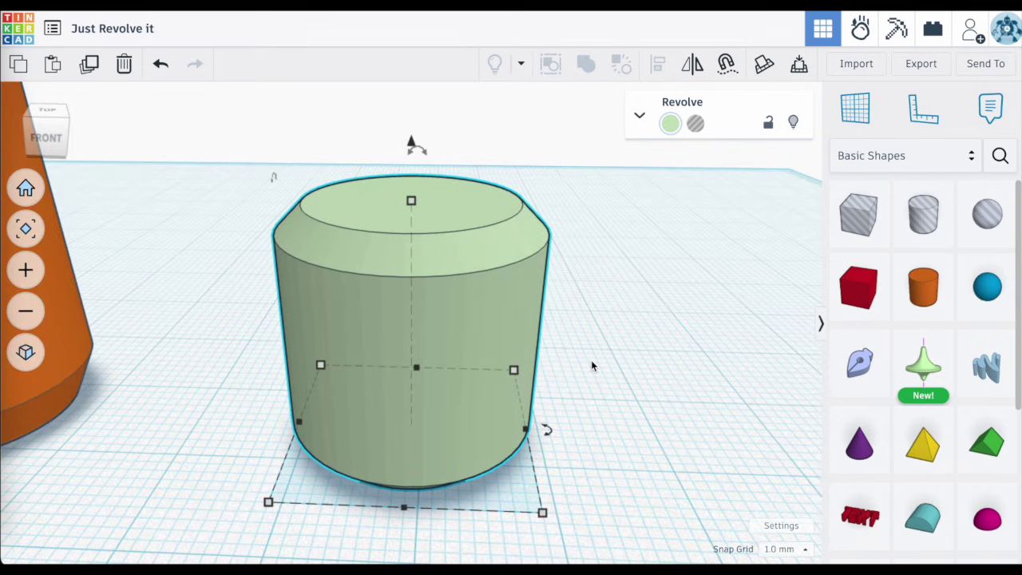
click(592, 366)
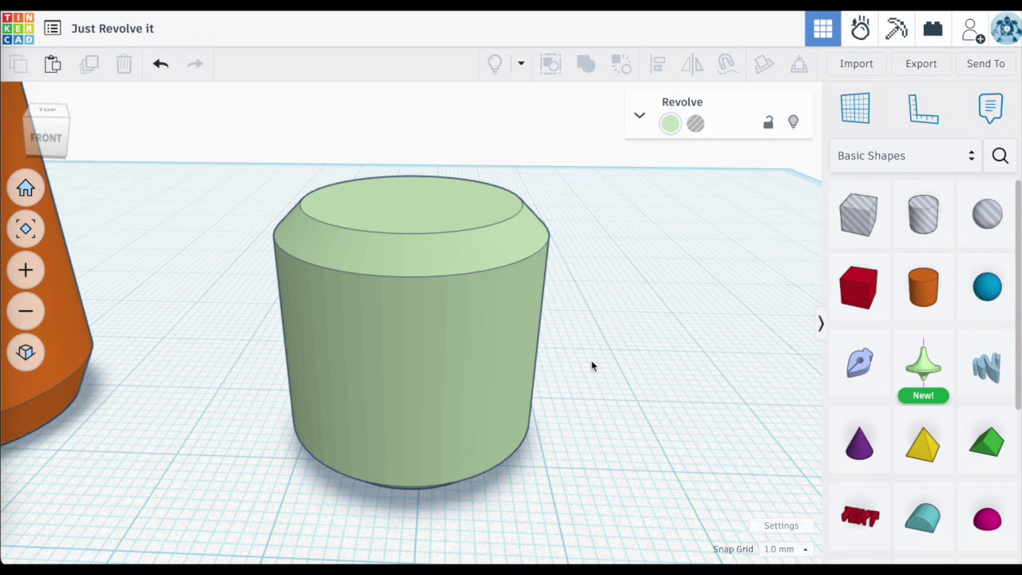
click(528, 302)
click(639, 118)
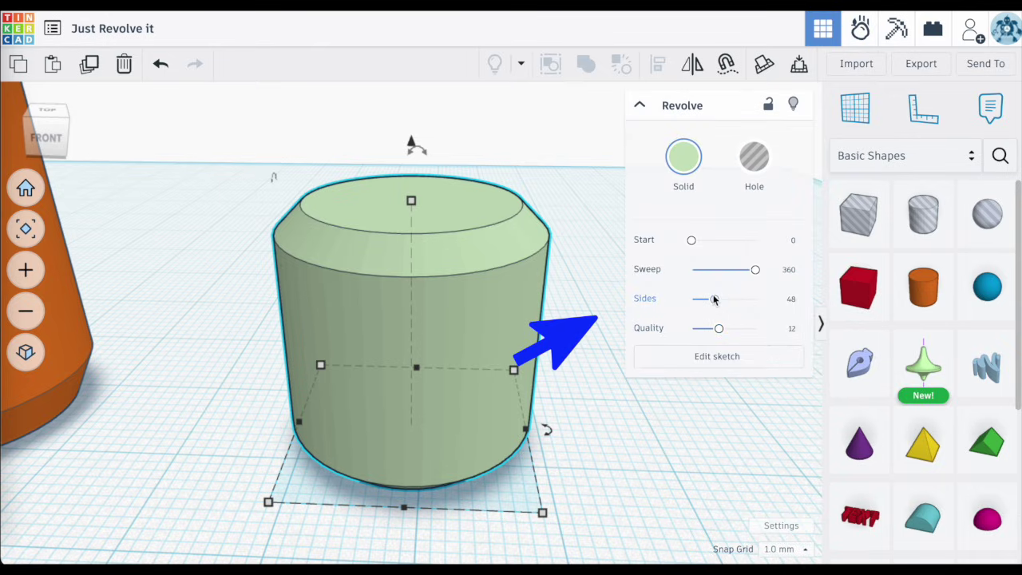
drag(717, 302, 795, 309)
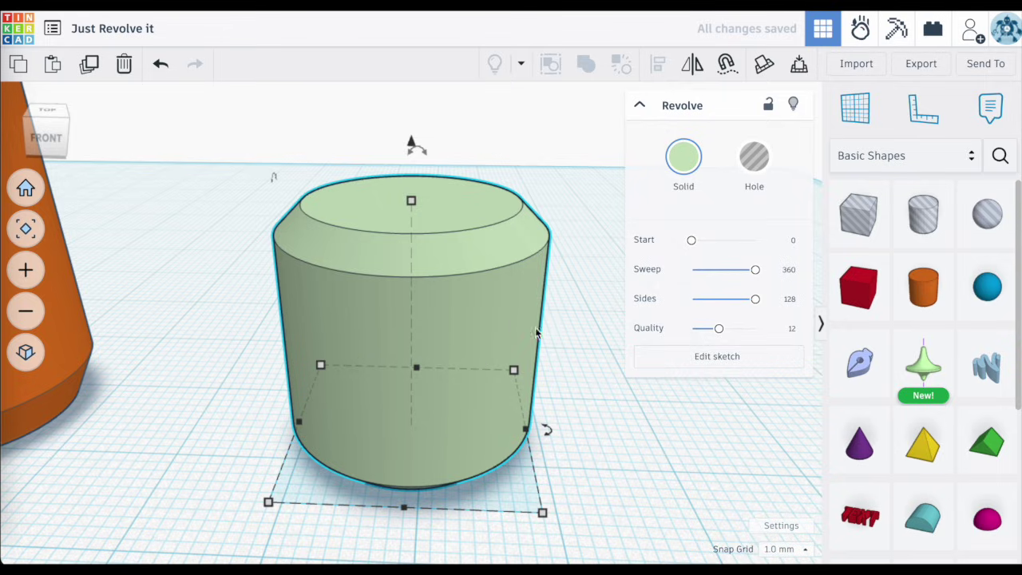
drag(754, 299, 724, 299)
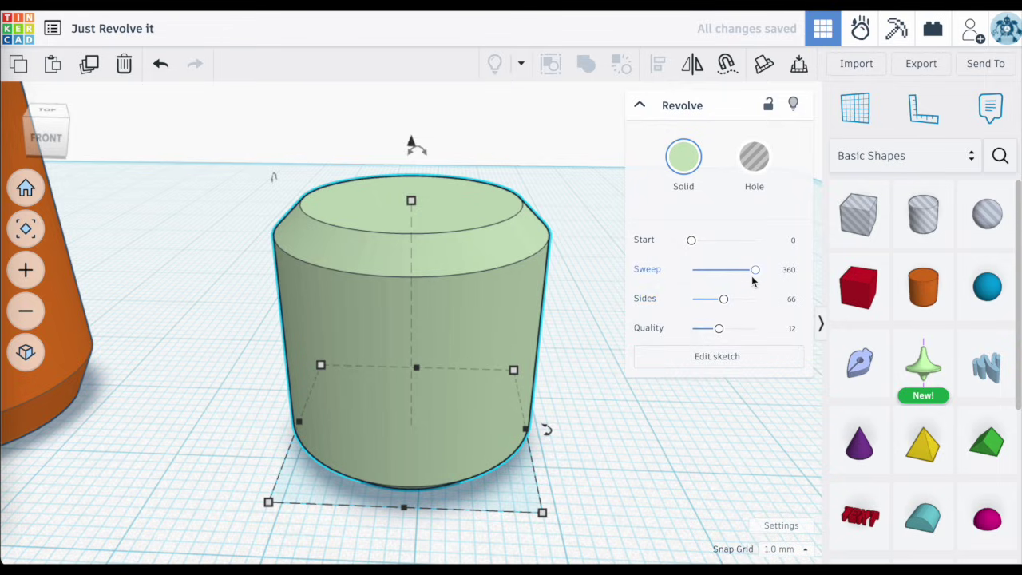
- Try a 300-degree sweep on the revolved shape with its start at 126.207, and restore the sweep to 360
mouse_move(756, 269)
mouse_down()
mouse_move(733, 271)
mouse_move(771, 282)
mouse_move(751, 281)
mouse_up()
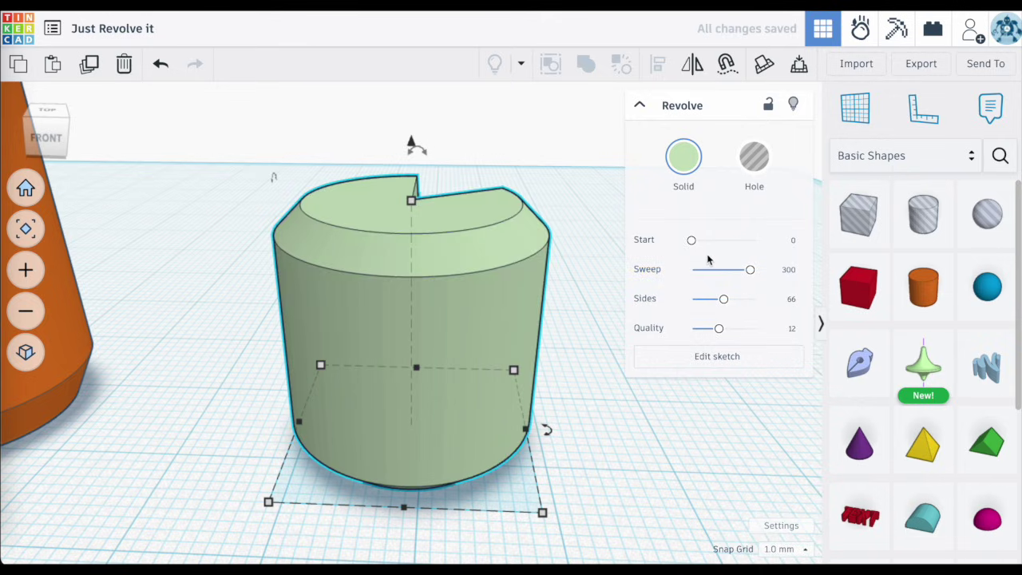
drag(693, 240, 714, 241)
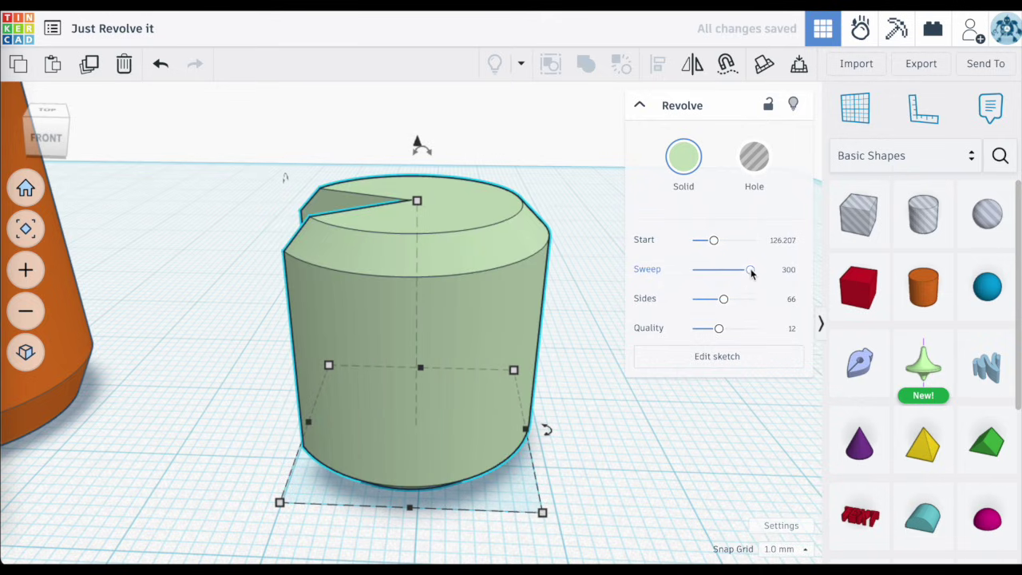
drag(751, 274, 805, 273)
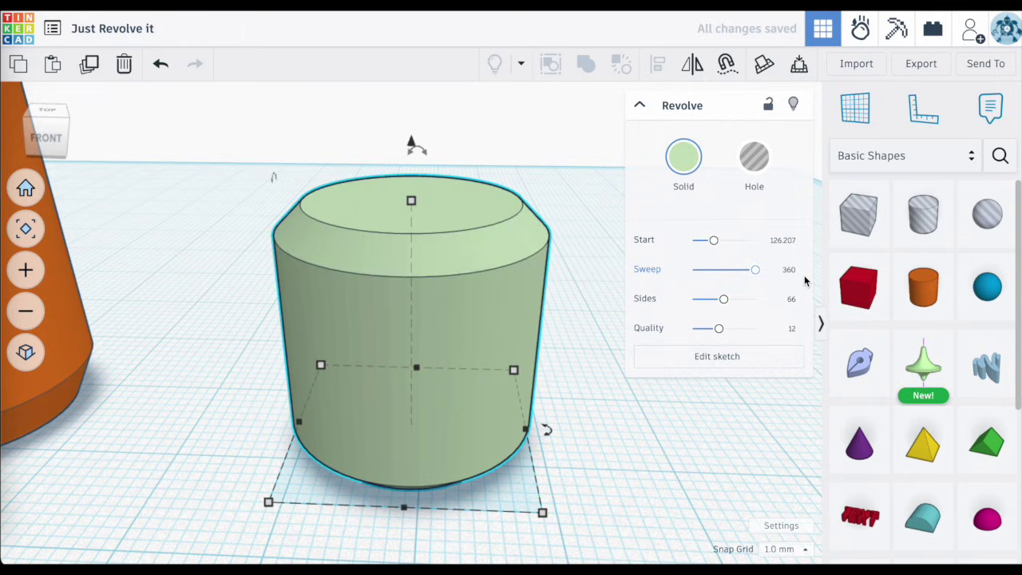
- Try stretching the revolved shape to about the orange cylinder's height and undo the stretch
click(590, 331)
scroll(530, 375, down, 3)
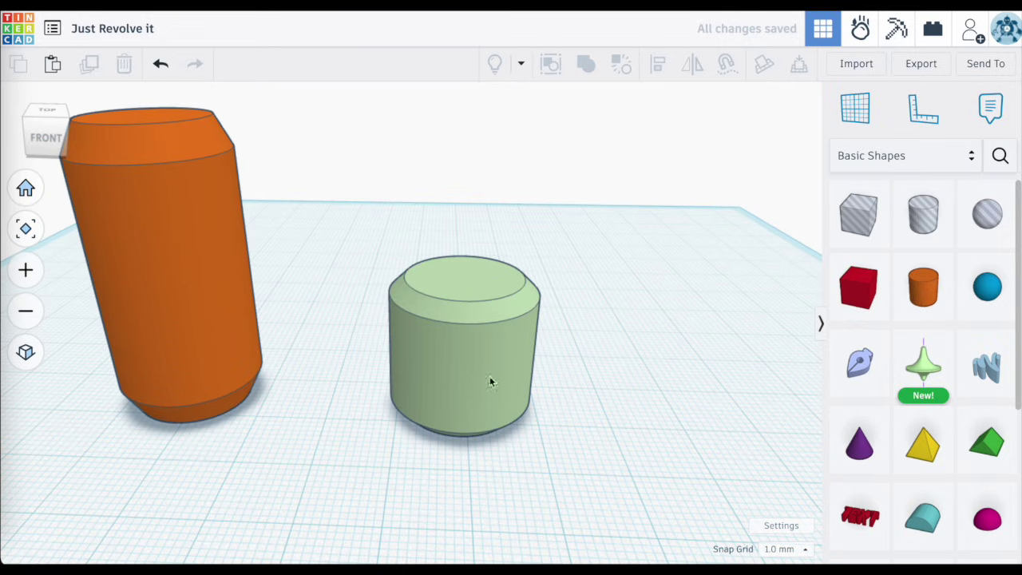
click(476, 290)
drag(463, 284, 459, 125)
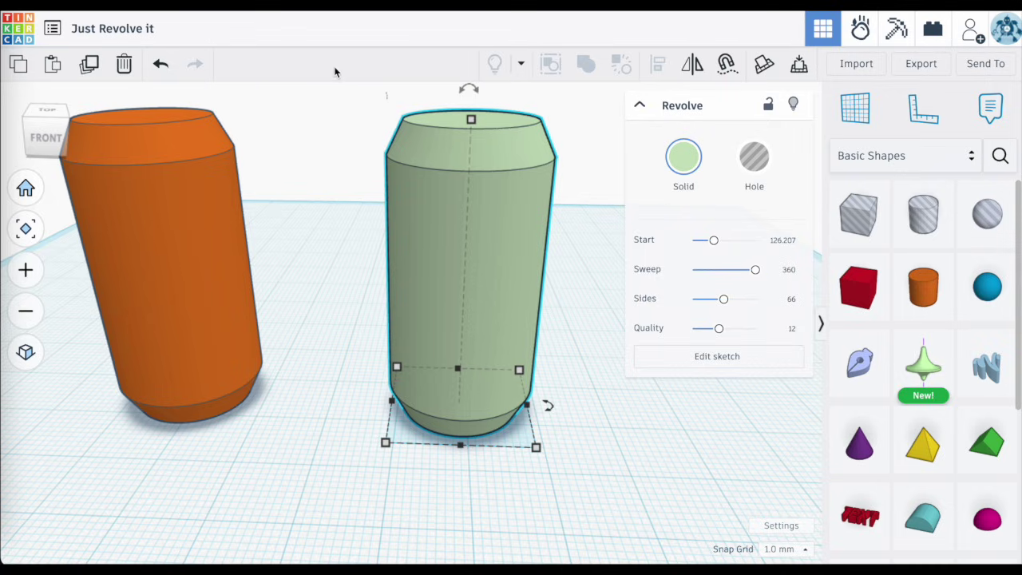
click(161, 64)
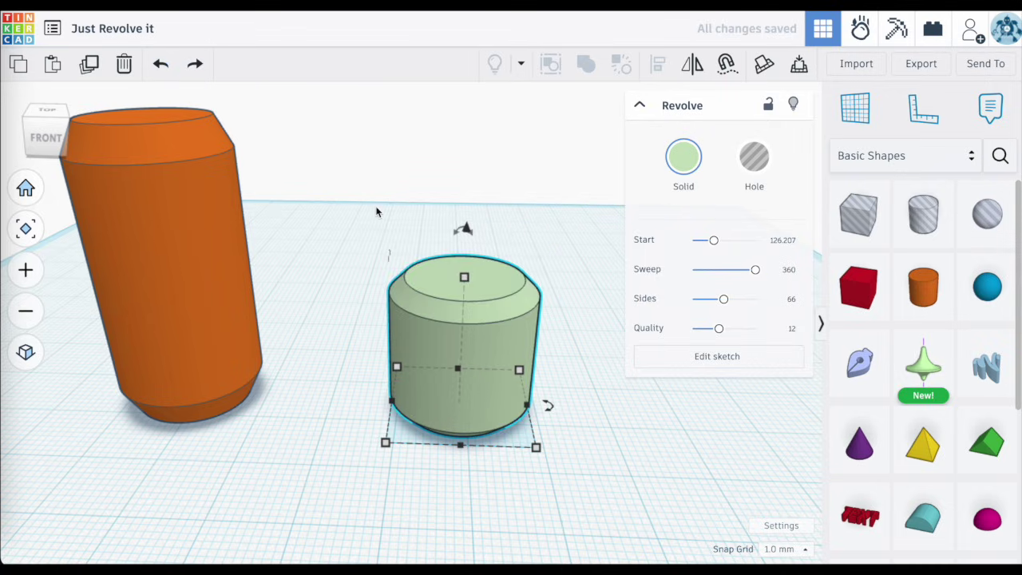
- Raise the upper edge and chamfer points of the revolve sketch to match the orange cylinder's height, and finish the sketch
click(506, 354)
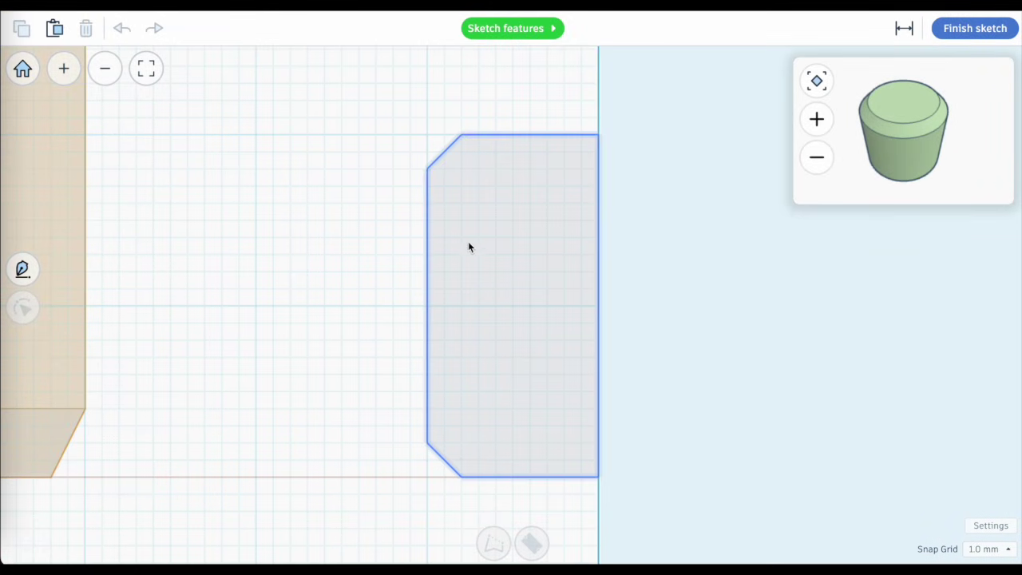
click(490, 222)
click(490, 222)
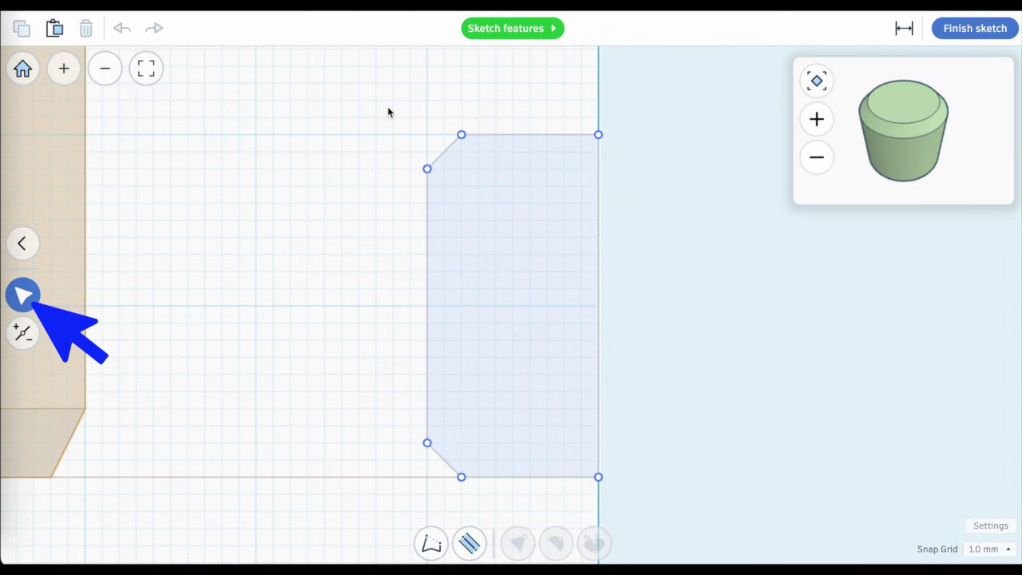
mouse_move(388, 107)
mouse_down()
mouse_move(408, 128)
mouse_move(618, 202)
mouse_up()
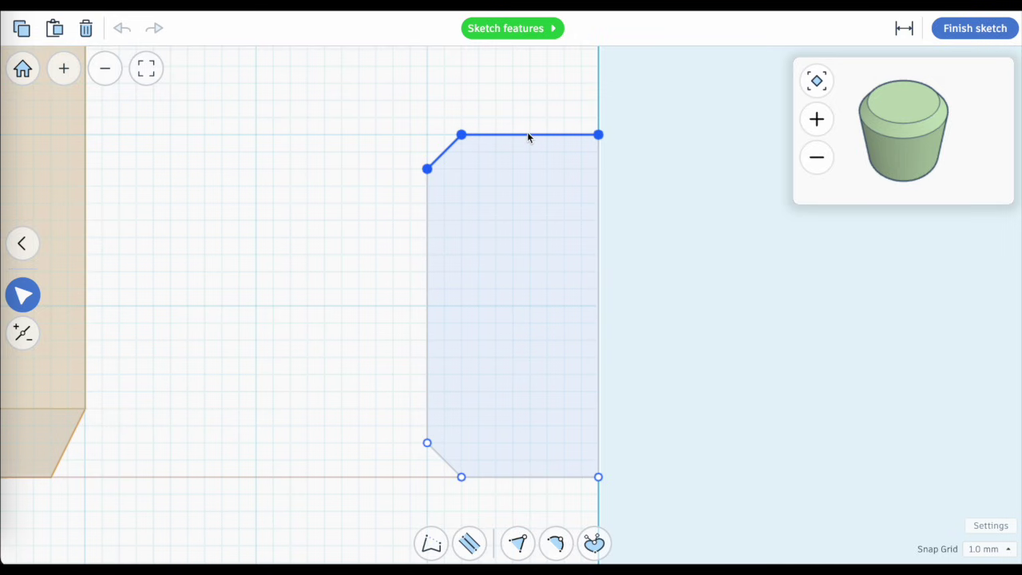
scroll(521, 346, down, 5)
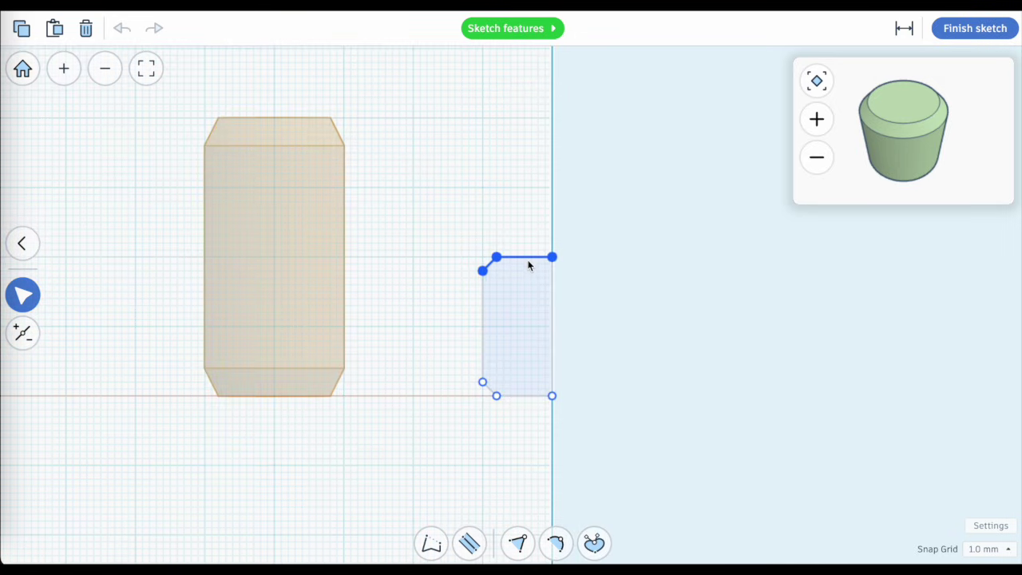
drag(528, 257, 524, 120)
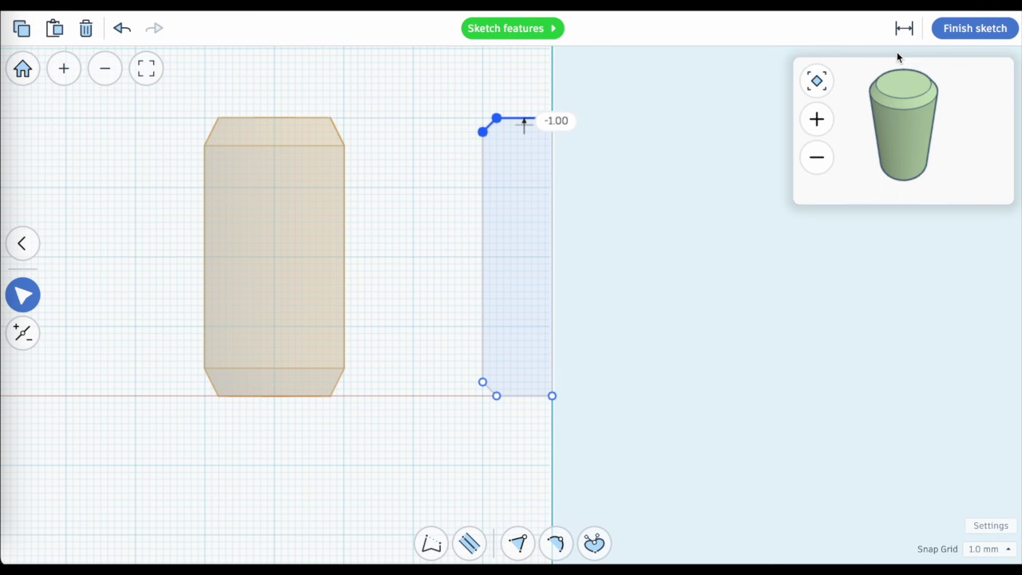
click(969, 34)
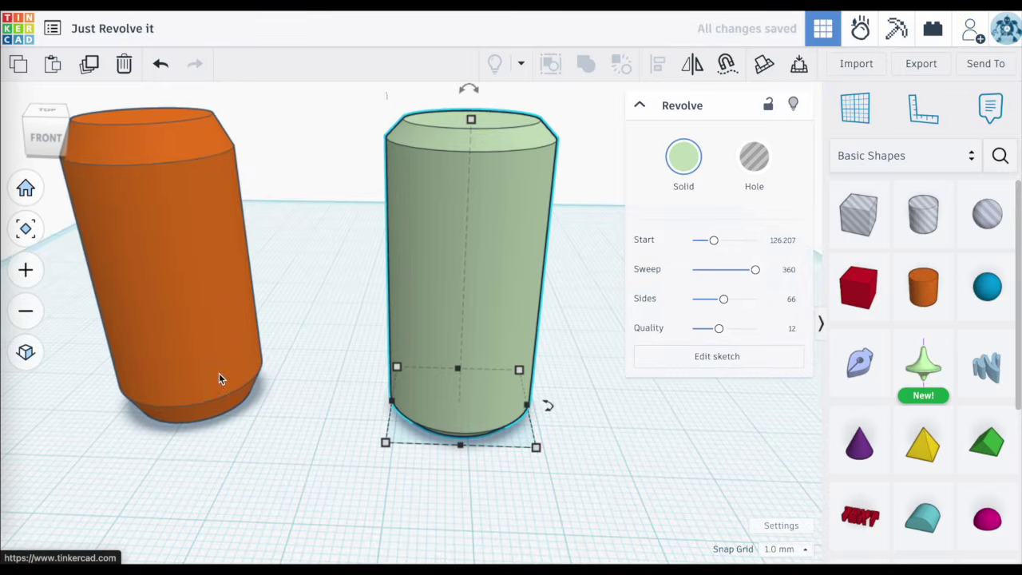
click(346, 325)
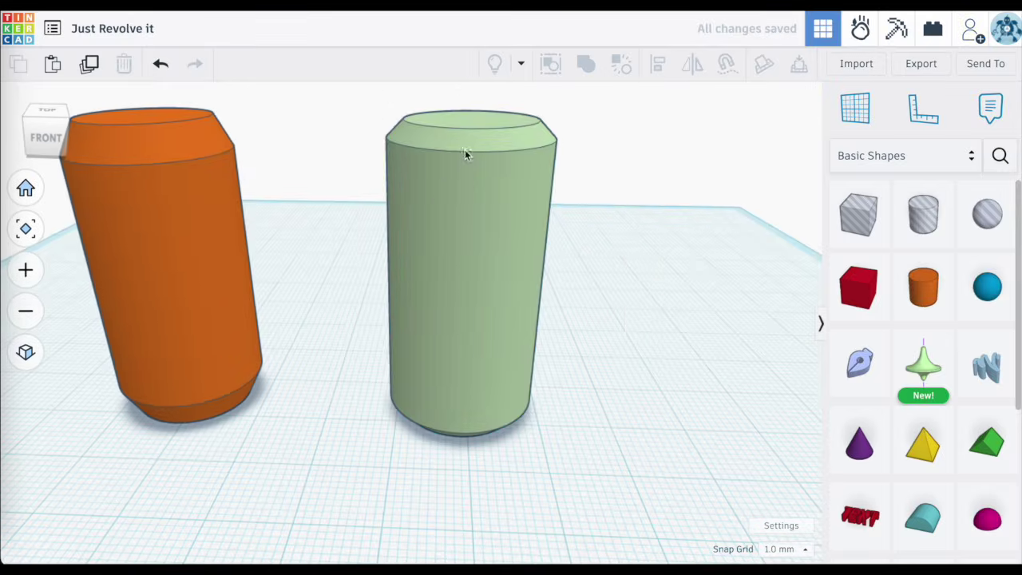
- Reopen the revolve sketch, break the handles of the upper chamfer's lower point to curve the corner, and straighten the outer side line
click(457, 324)
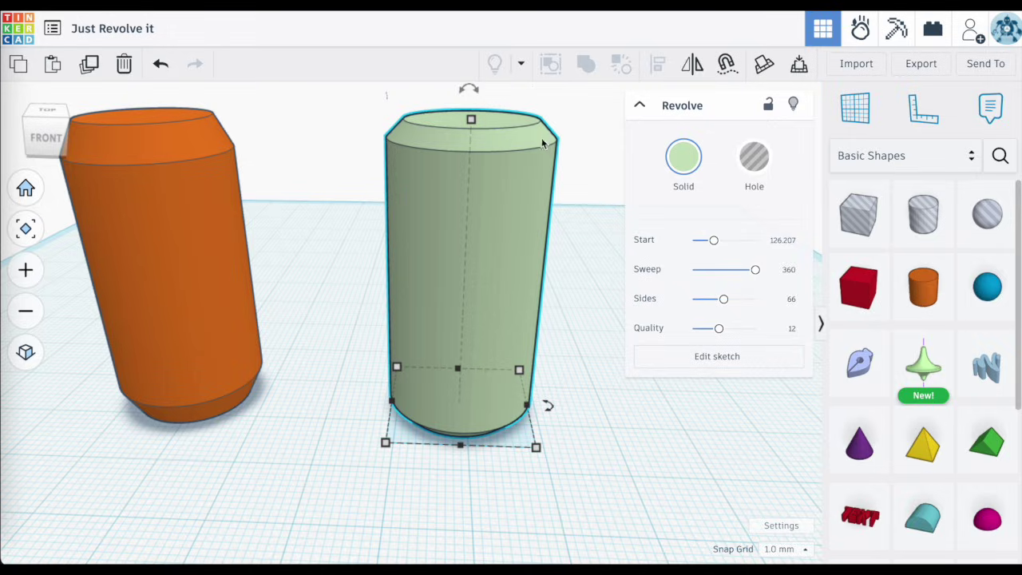
double_click(489, 226)
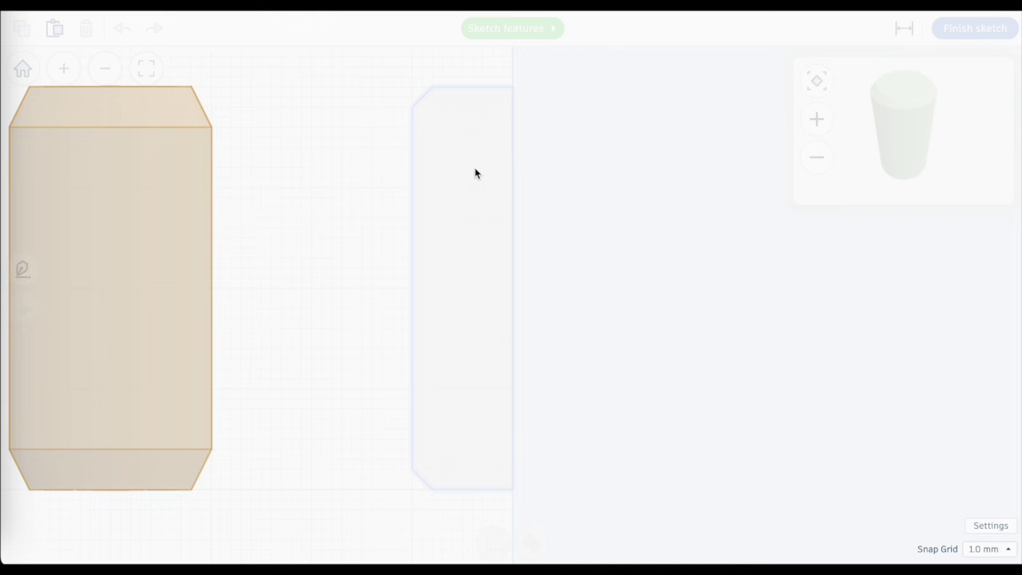
scroll(493, 144, up, 5)
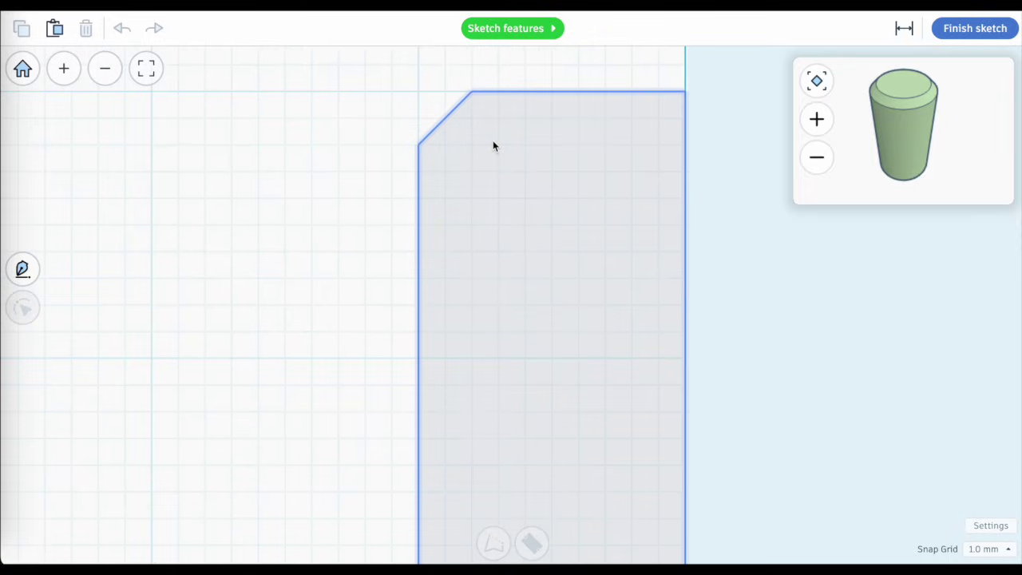
click(492, 145)
double_click(493, 146)
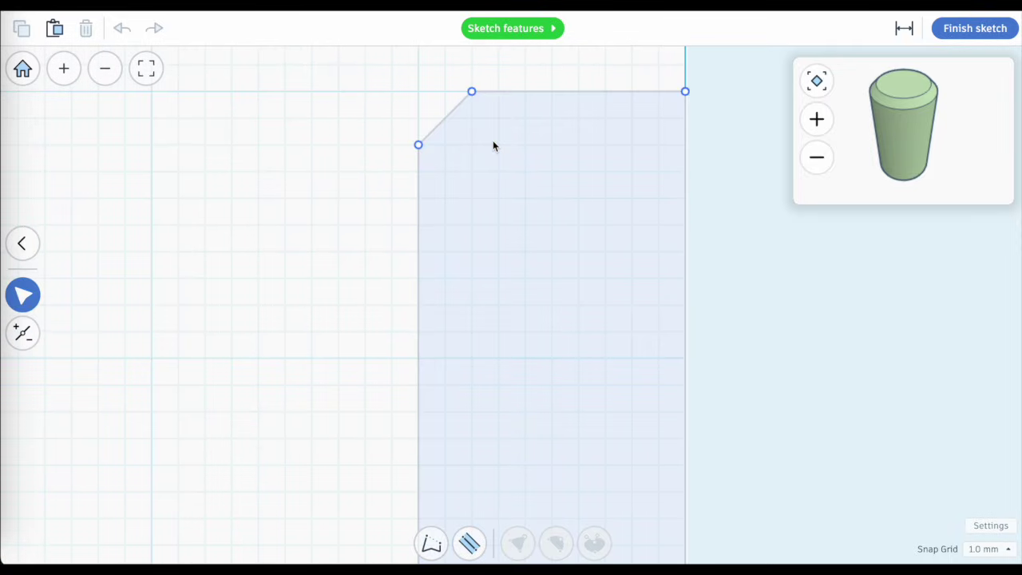
click(419, 146)
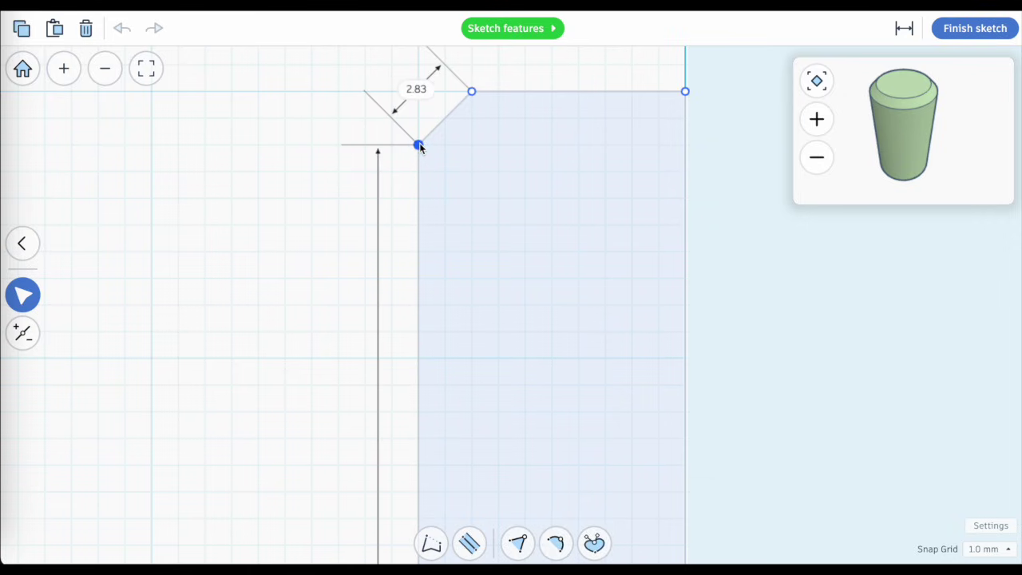
click(592, 548)
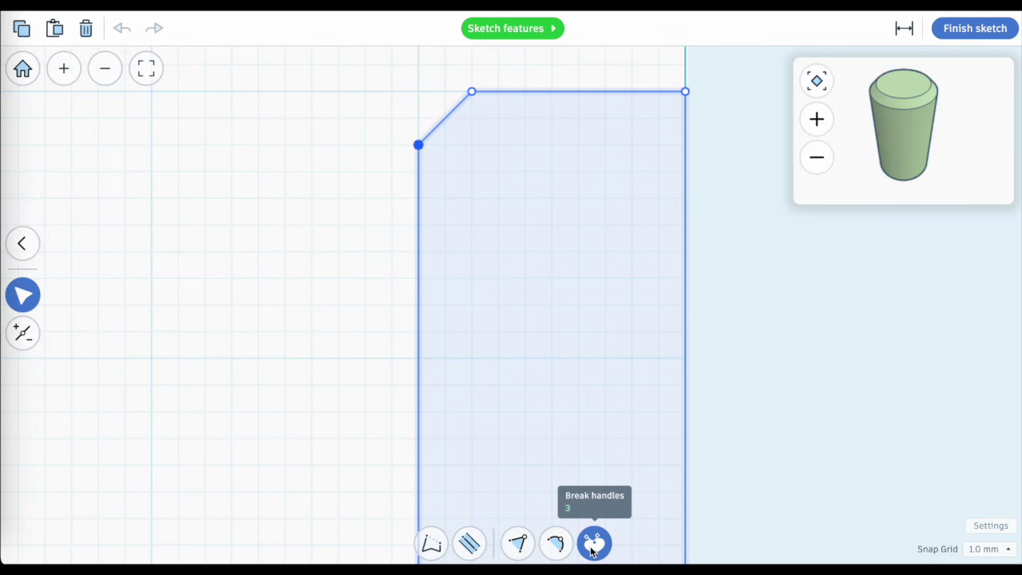
click(592, 548)
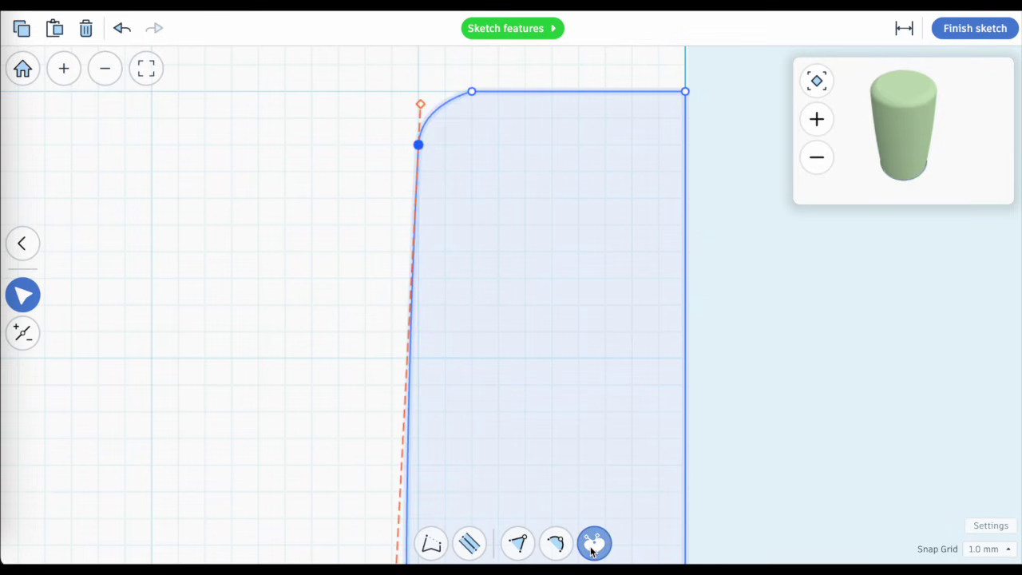
click(409, 394)
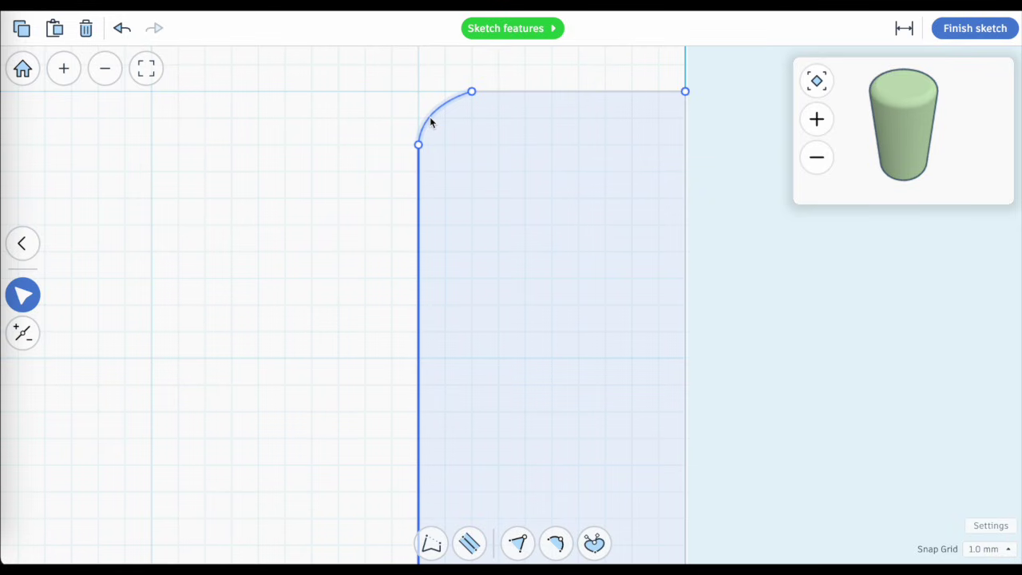
- Break the handles of the upper chamfer's other point and straighten the profile's top edge
click(472, 92)
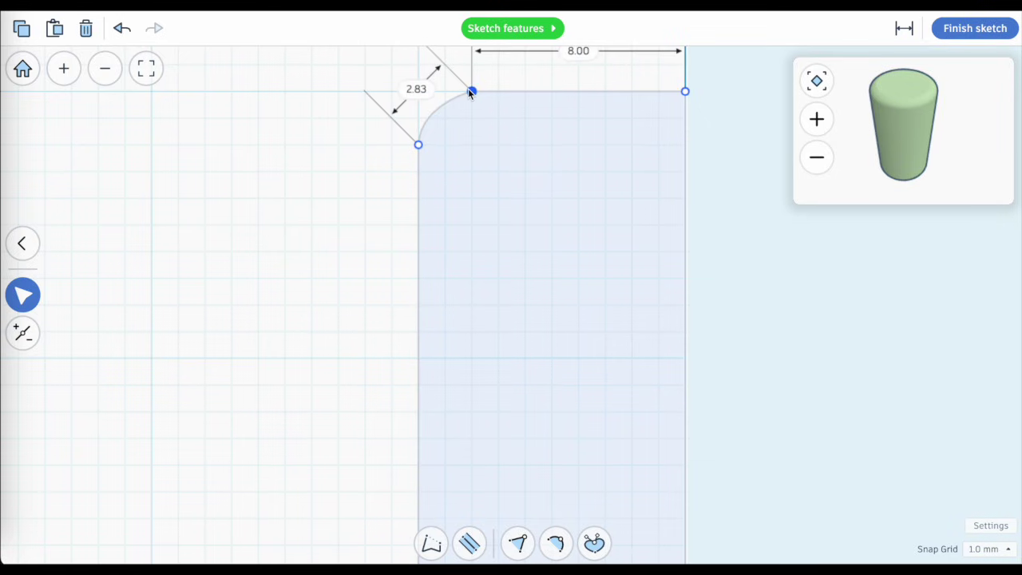
click(595, 545)
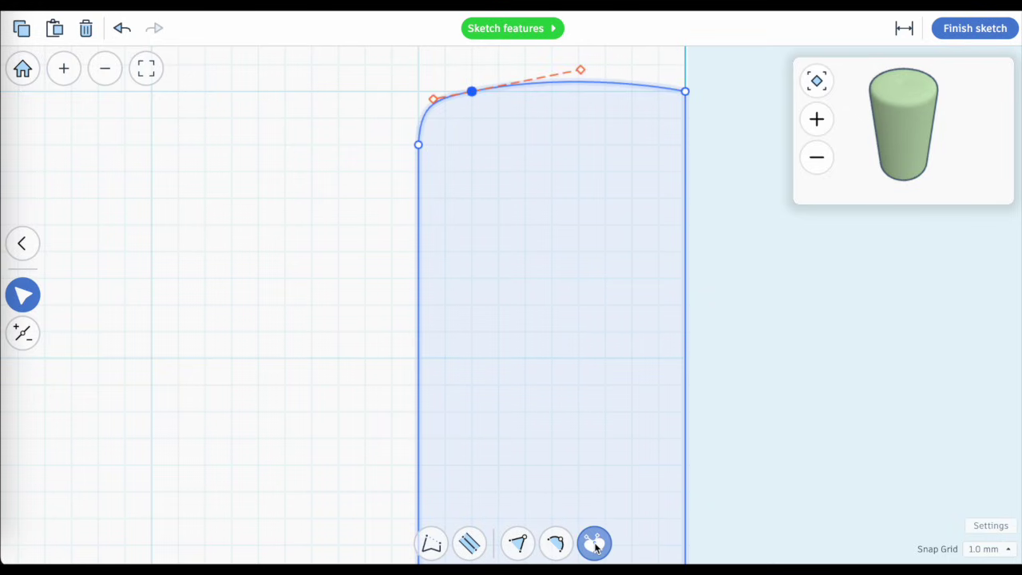
click(638, 88)
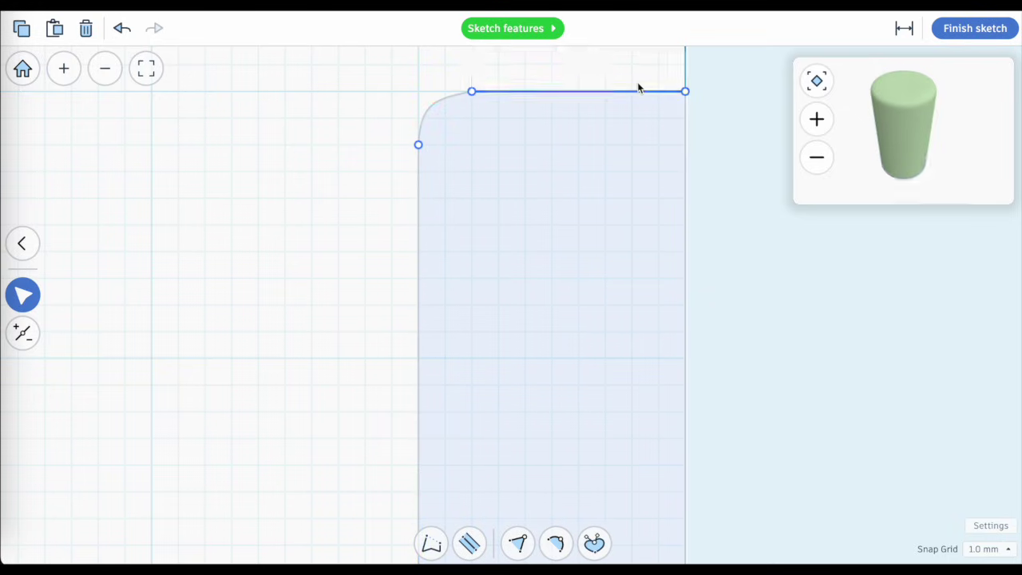
- Hide the sketch dimensions and move both curve handles of the upper corner to the point where its edges would meet
click(444, 99)
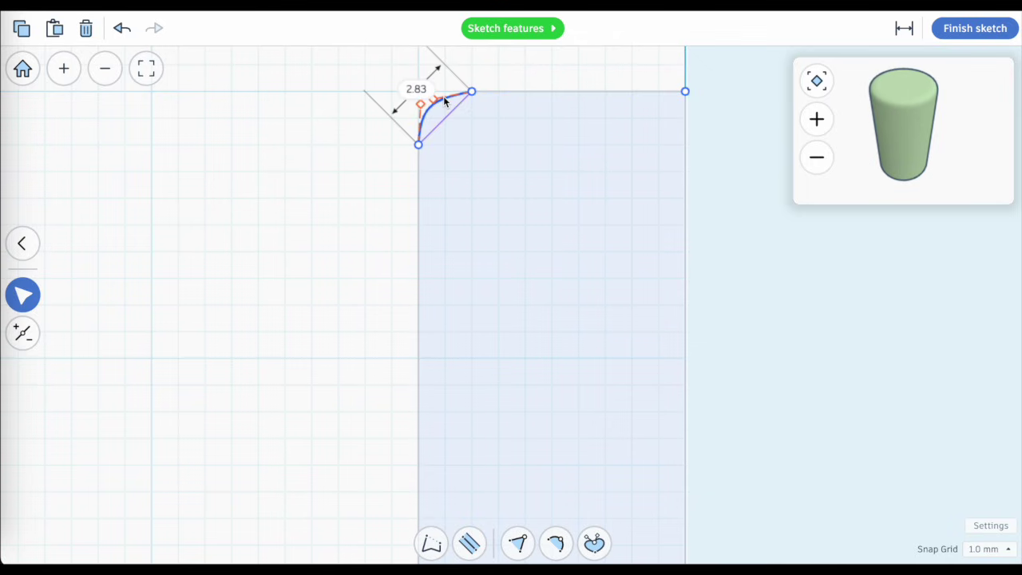
click(417, 89)
click(910, 28)
drag(432, 99, 419, 91)
click(419, 145)
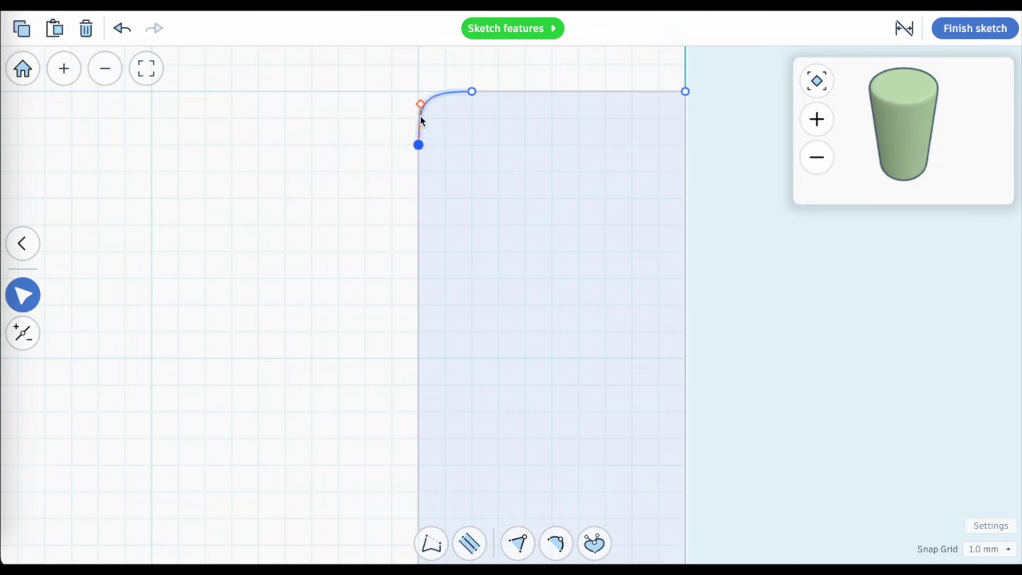
click(377, 161)
- Place both curve handles 1 mm from their points for an evenly rounded upper corner, and finish the sketch
scroll(459, 134, up, 1)
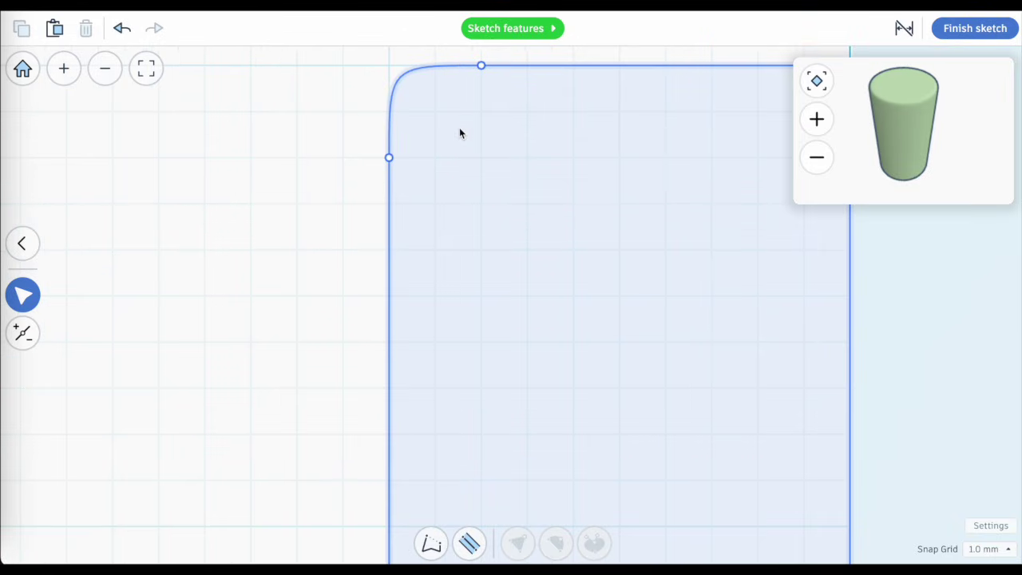
click(422, 102)
drag(390, 69, 401, 95)
click(449, 91)
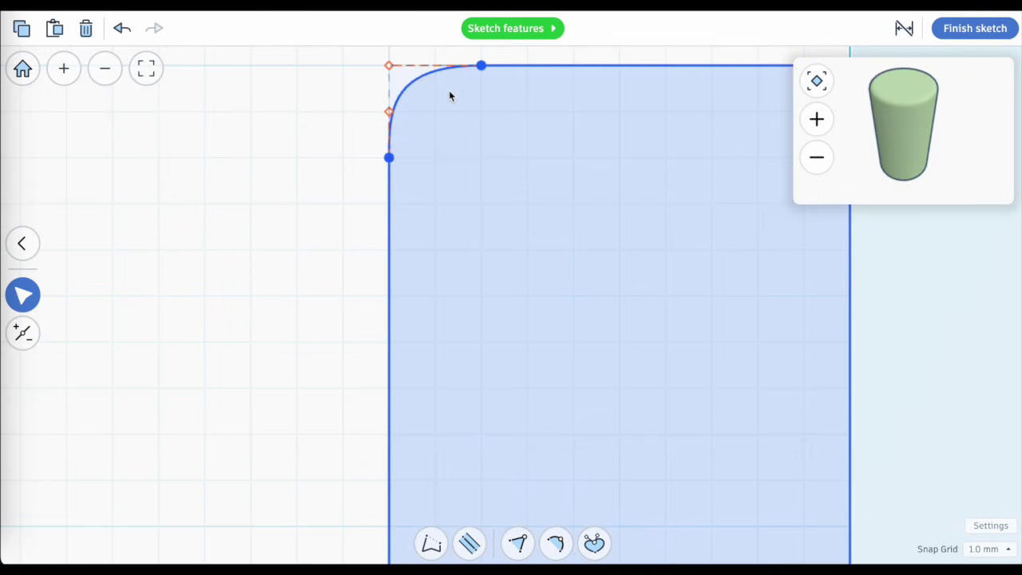
drag(390, 65, 421, 63)
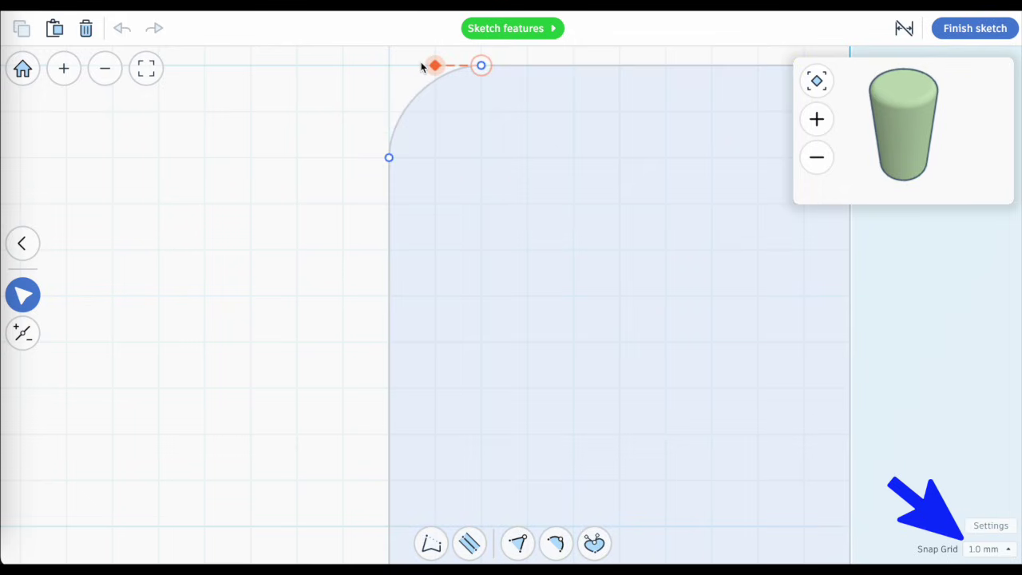
click(317, 151)
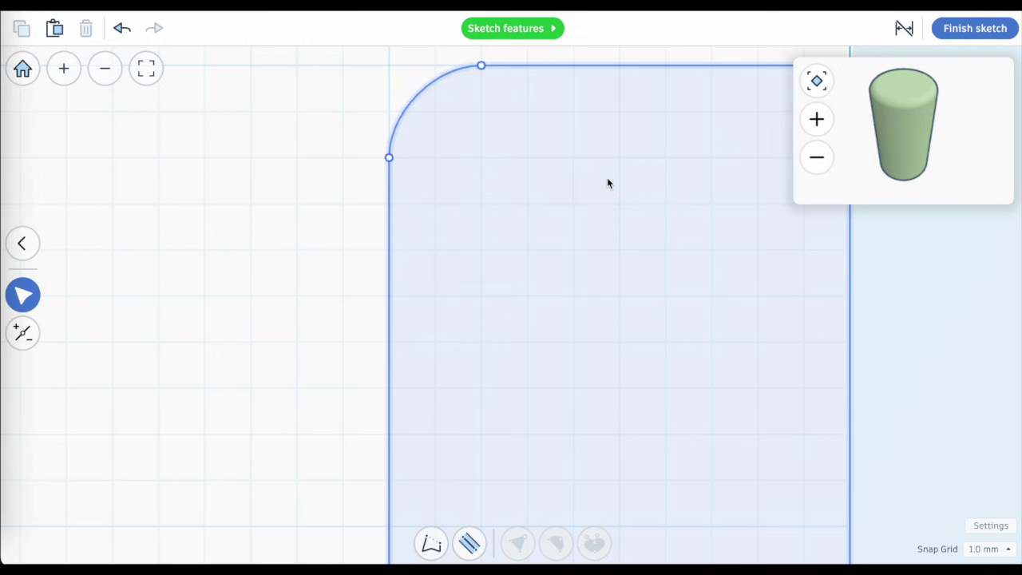
scroll(612, 258, down, 3)
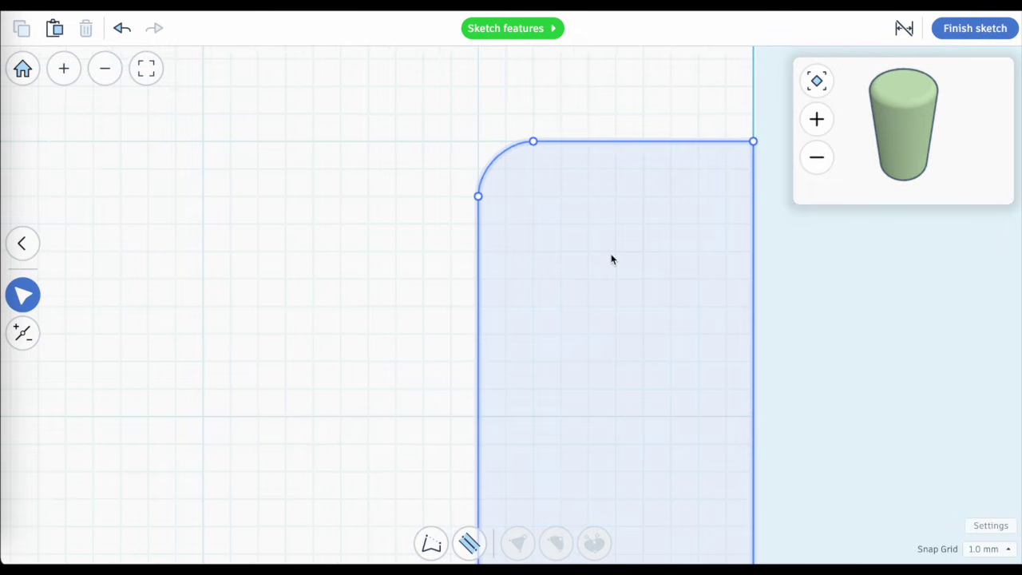
click(973, 28)
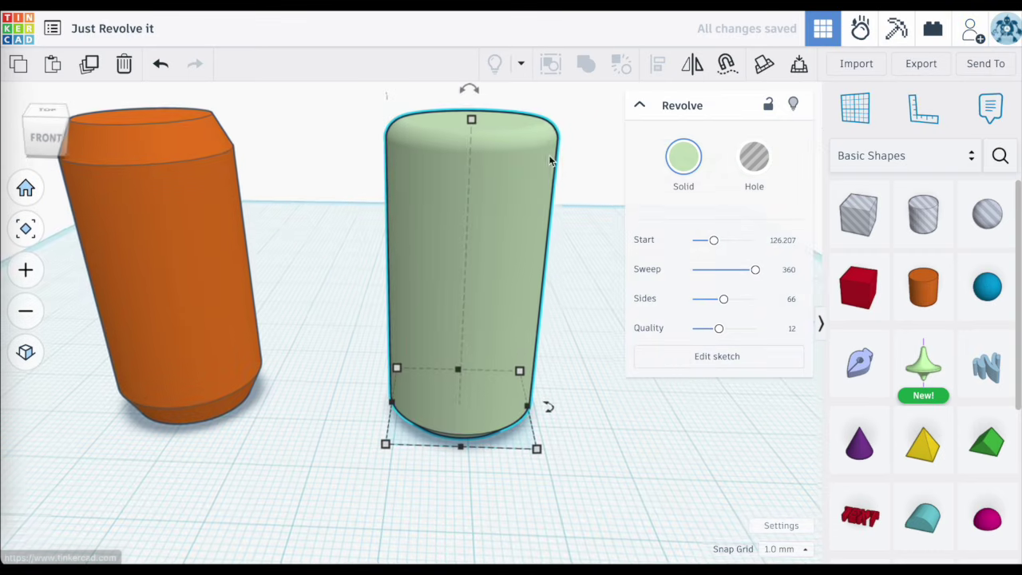
- Examine the green shape's rounded upper edge and chamfered lower edge up close, beside the orange cylinder
scroll(506, 140, up, 2)
scroll(506, 143, up, 1)
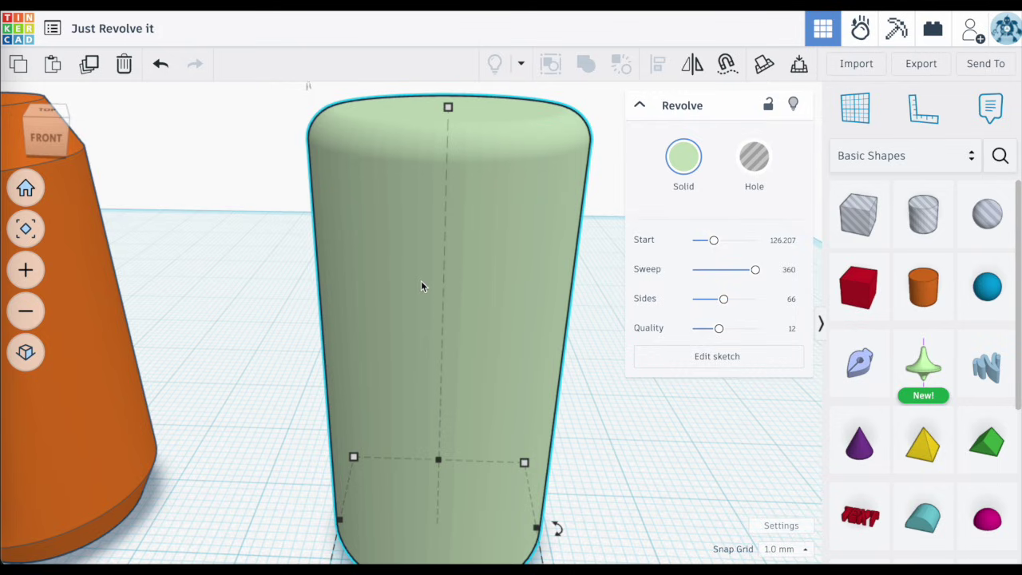
scroll(427, 281, down, 5)
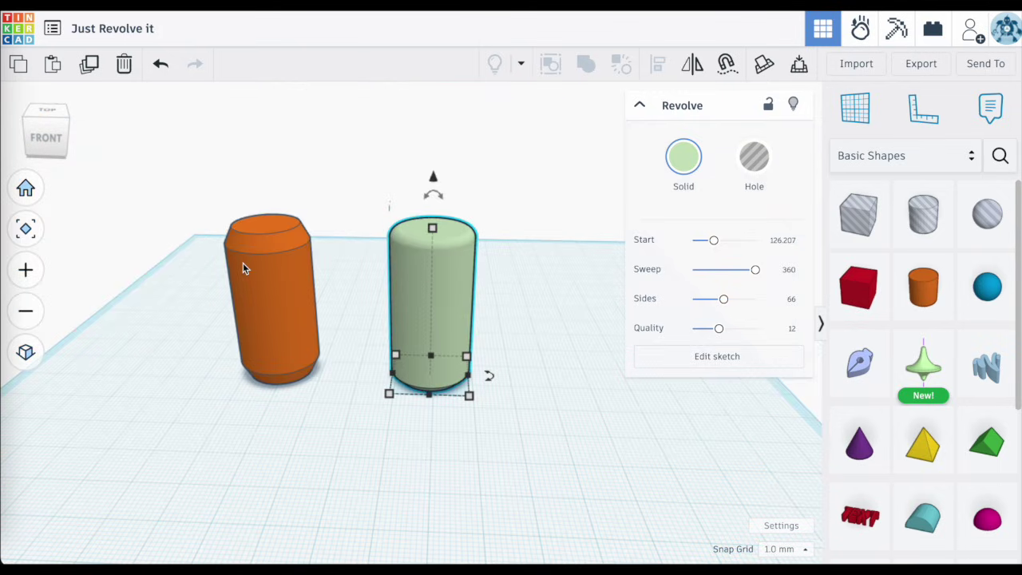
scroll(243, 268, up, 5)
scroll(243, 269, down, 4)
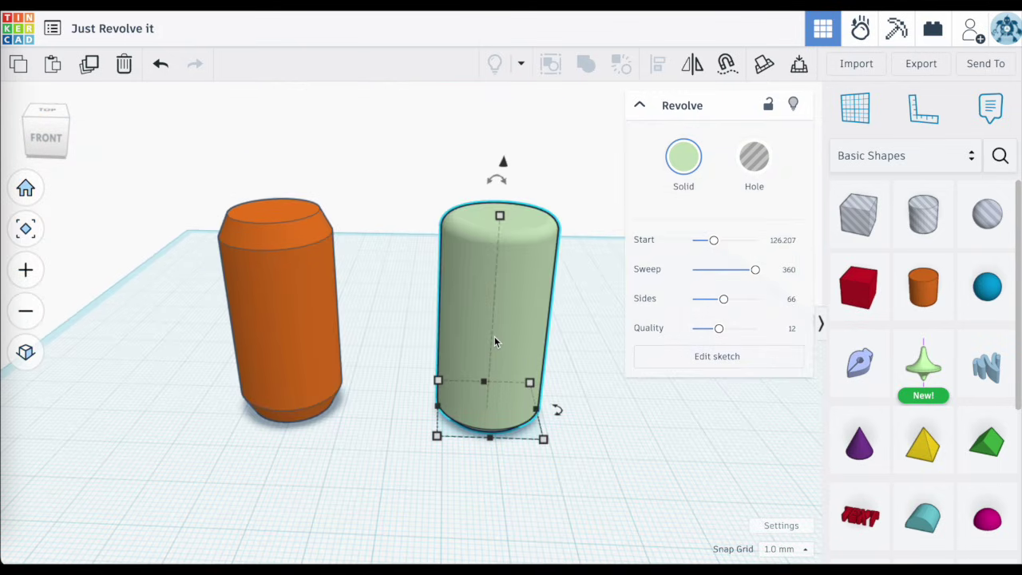
right_drag(495, 336, 529, 325)
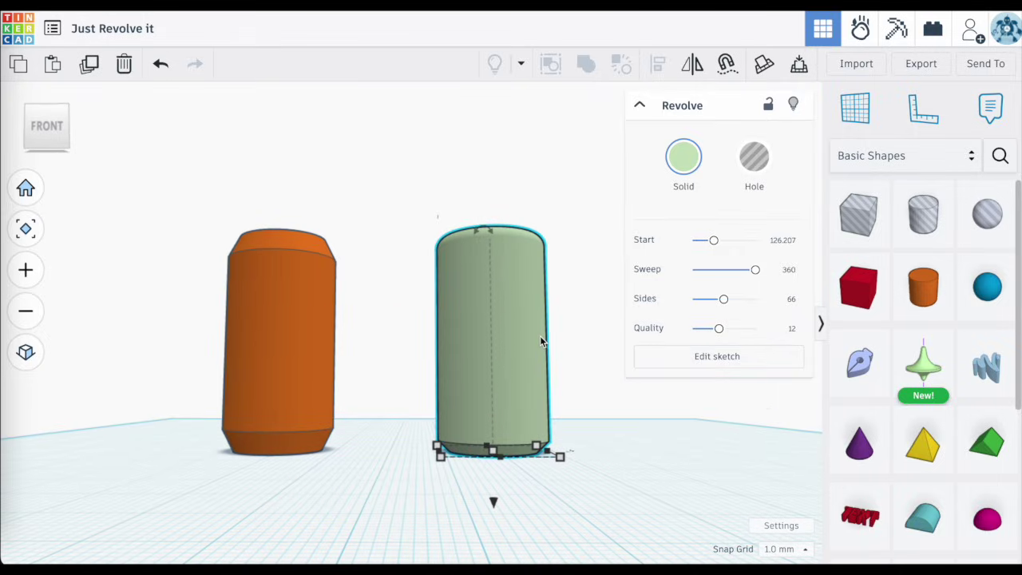
scroll(541, 342, up, 5)
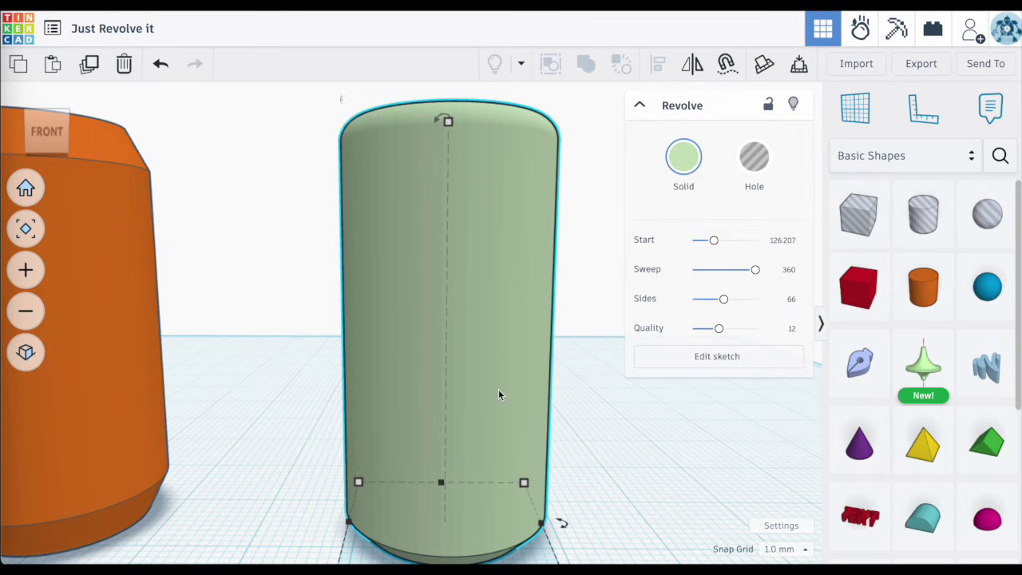
scroll(559, 521, up, 3)
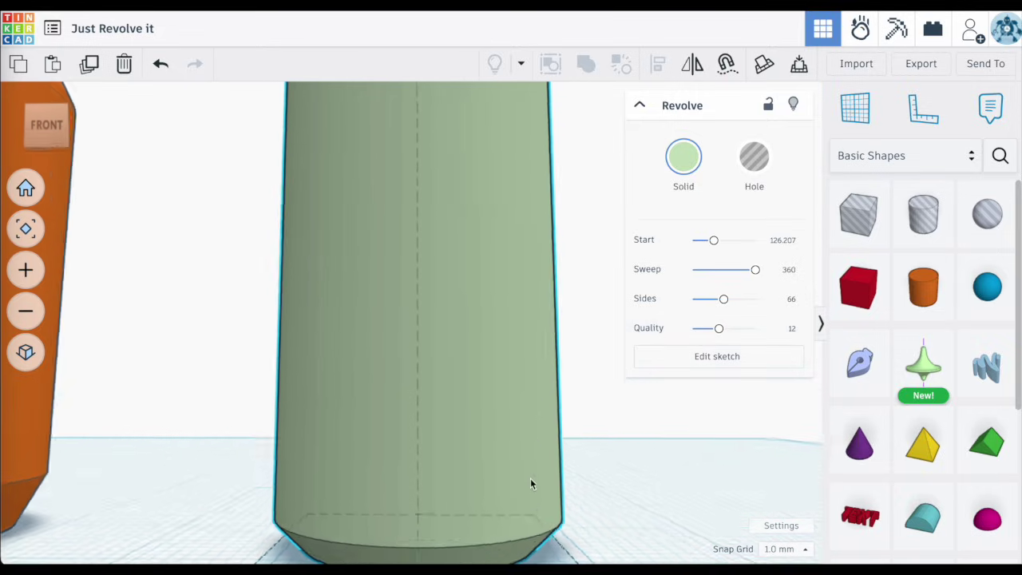
scroll(531, 481, down, 3)
scroll(519, 523, up, 3)
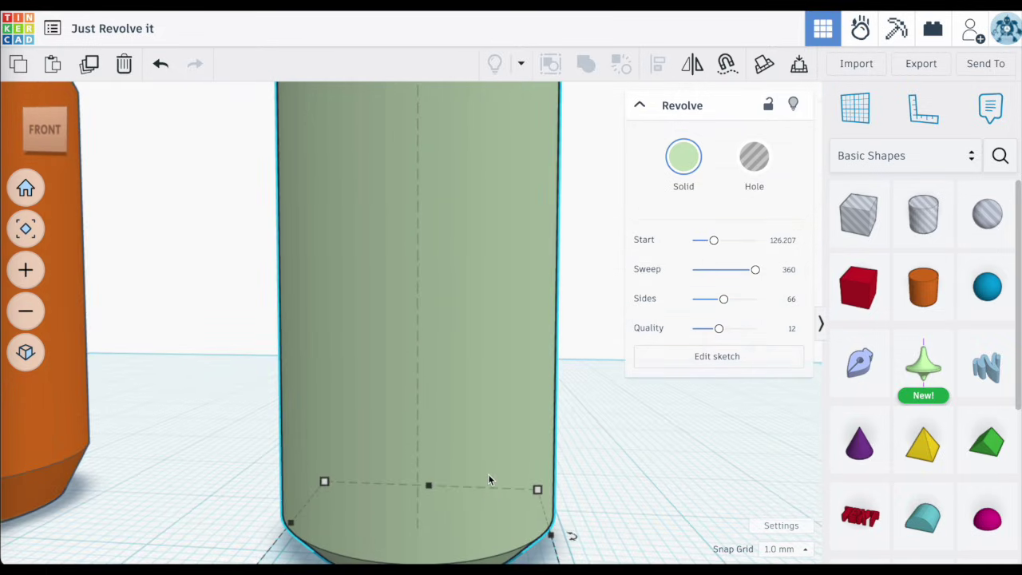
- Add a Polygon shape to the workplane beside the green revolved shape
scroll(489, 479, down, 5)
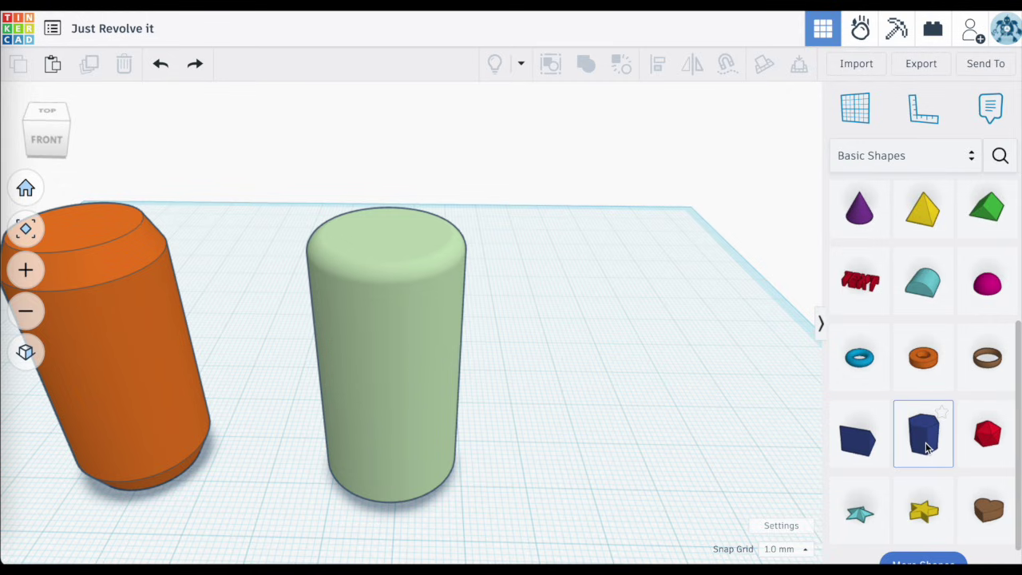
drag(927, 449, 639, 467)
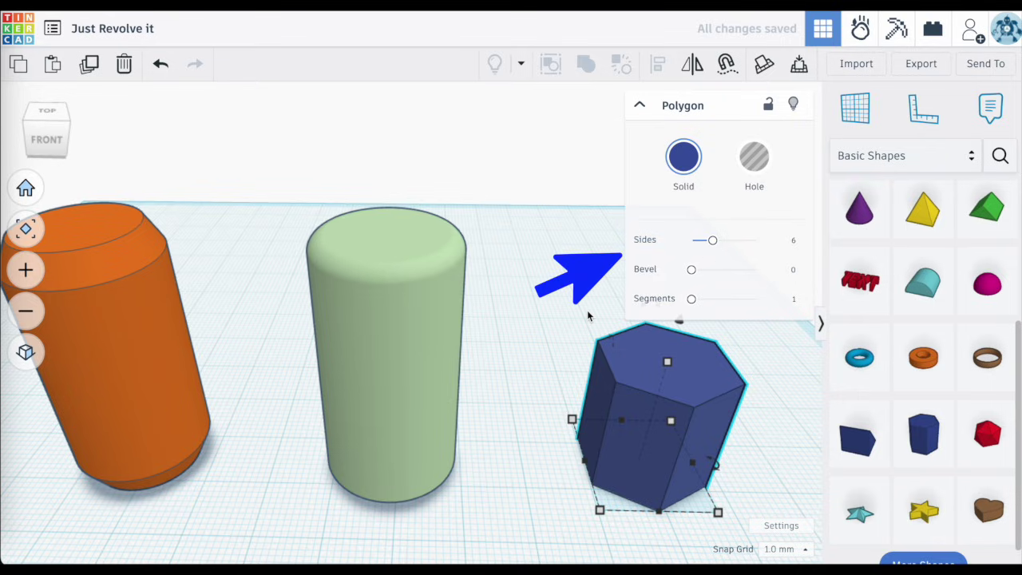
- Round the polygon's edges by setting its bevel to 0.704 and its segments to 9
mouse_move(714, 239)
mouse_down()
mouse_move(726, 240)
mouse_move(705, 243)
mouse_move(711, 252)
mouse_move(692, 270)
mouse_move(748, 299)
mouse_up()
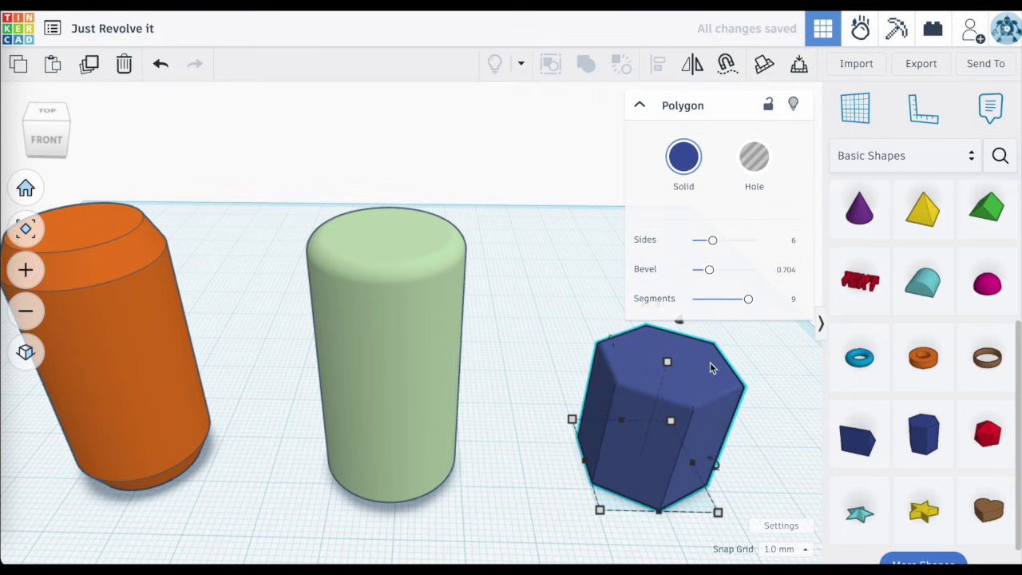
scroll(712, 366, up, 3)
scroll(712, 368, down, 2)
scroll(713, 367, down, 1)
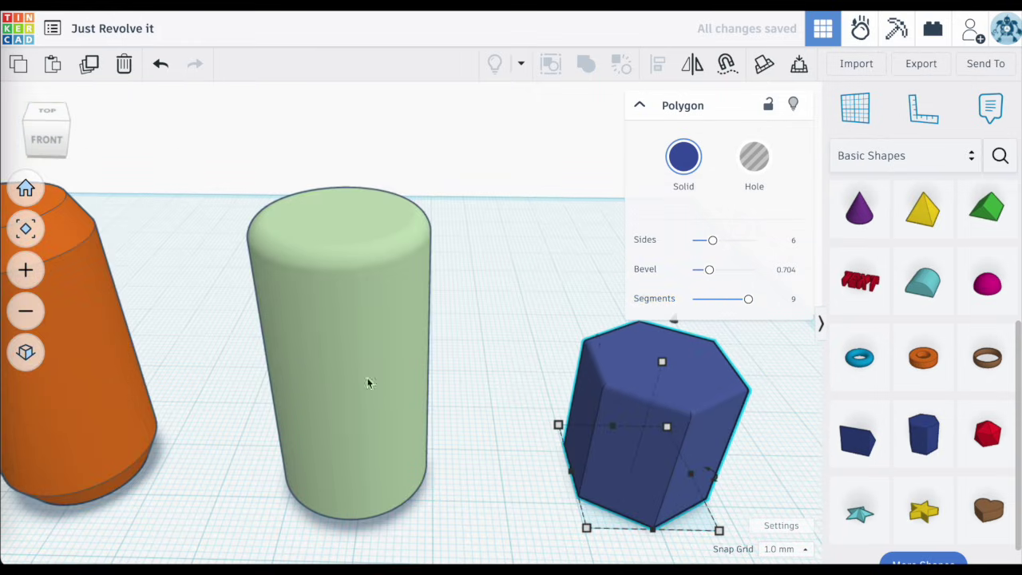
- Raise the blue polygon's height to 40 mm and compare its rounded upper edges with the green shape
drag(662, 363, 663, 222)
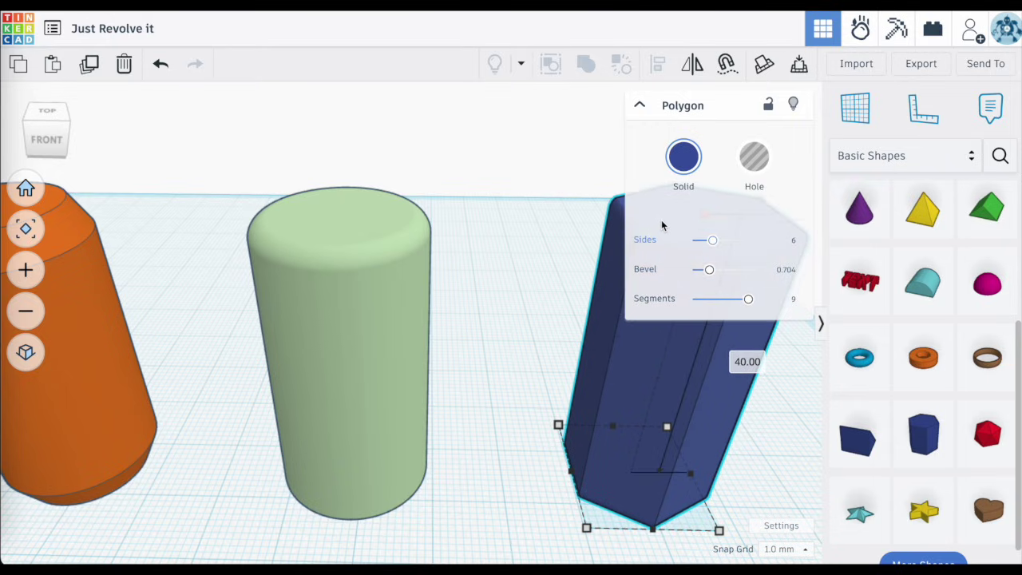
click(640, 106)
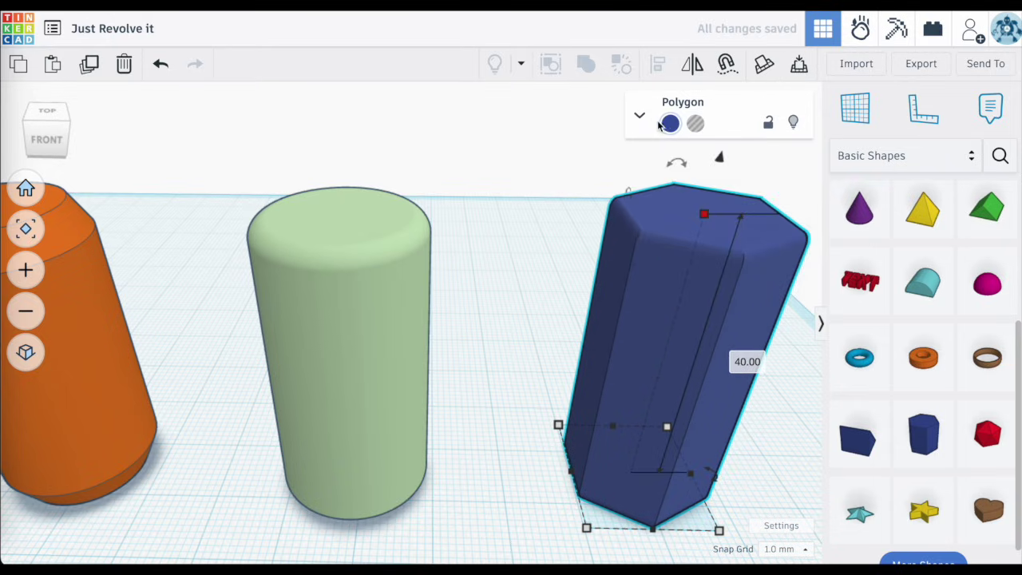
scroll(716, 238, up, 3)
scroll(717, 237, down, 2)
- Set the polygon's segments to 1 for flat bevelled edges and compare it with the other two shapes
click(640, 116)
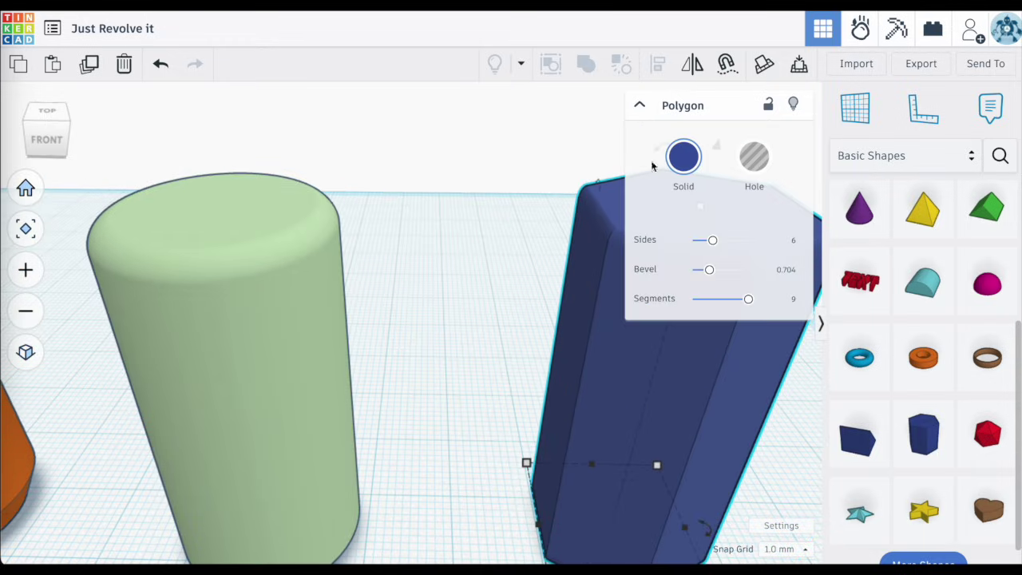
drag(748, 299, 692, 299)
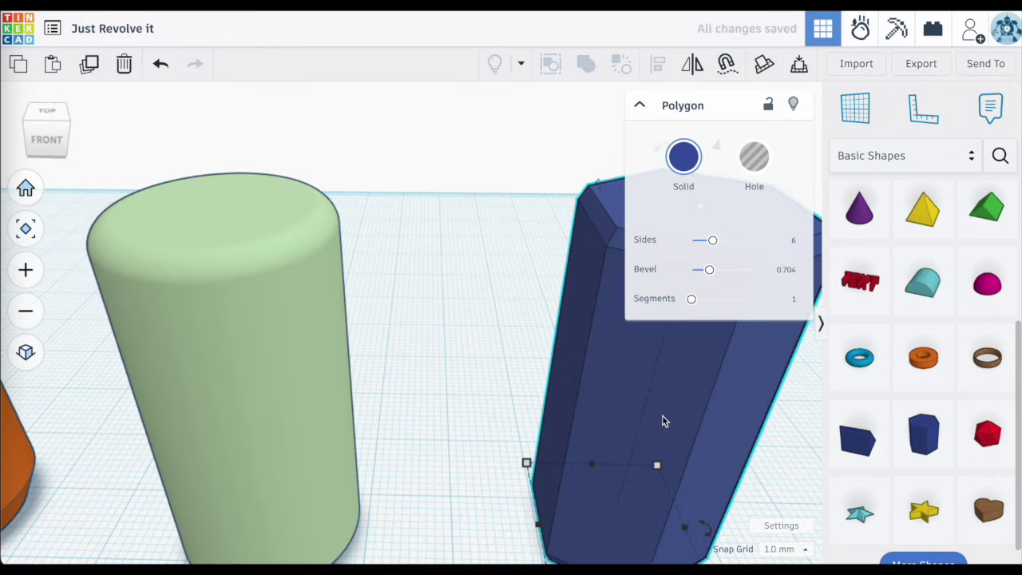
click(640, 105)
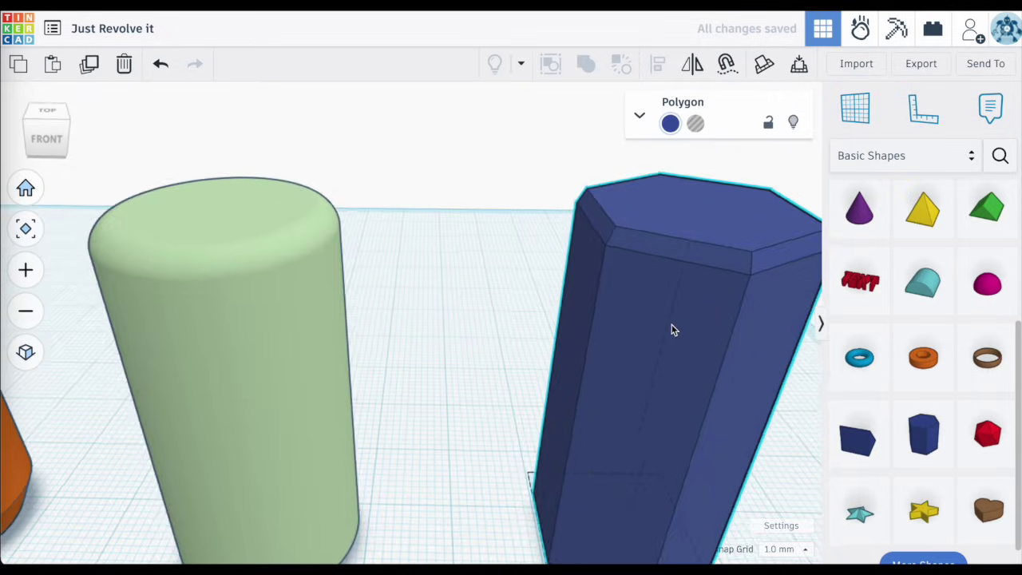
scroll(622, 309, down, 2)
scroll(632, 278, down, 3)
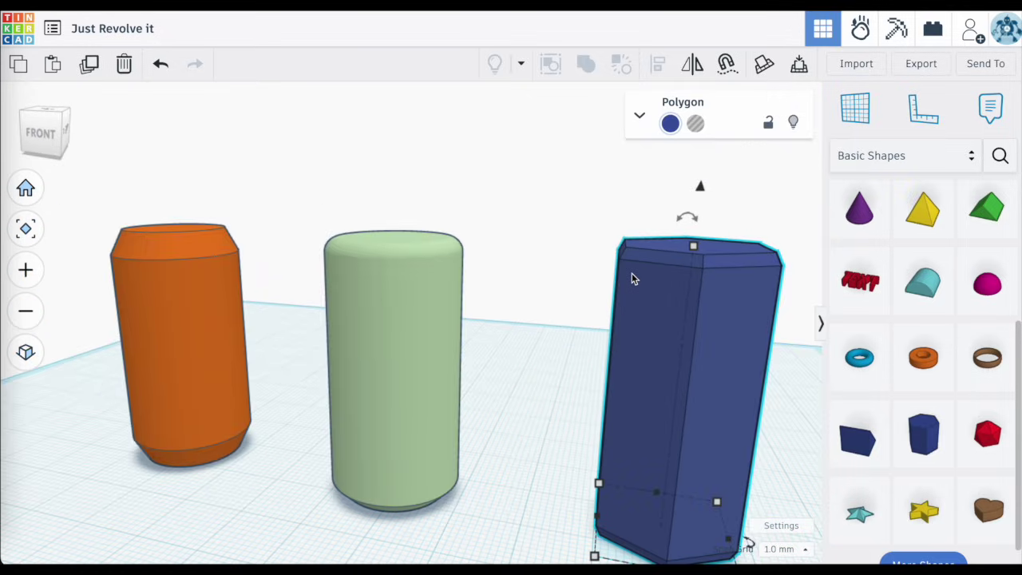
- Set the green revolved shape's number of sides to 6 to make it hexagonal
click(402, 399)
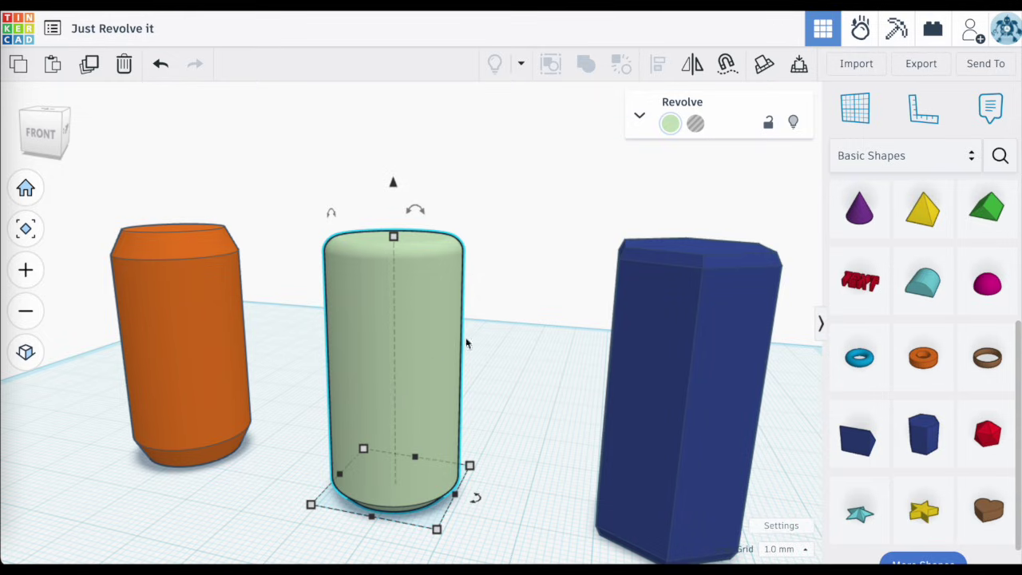
click(640, 115)
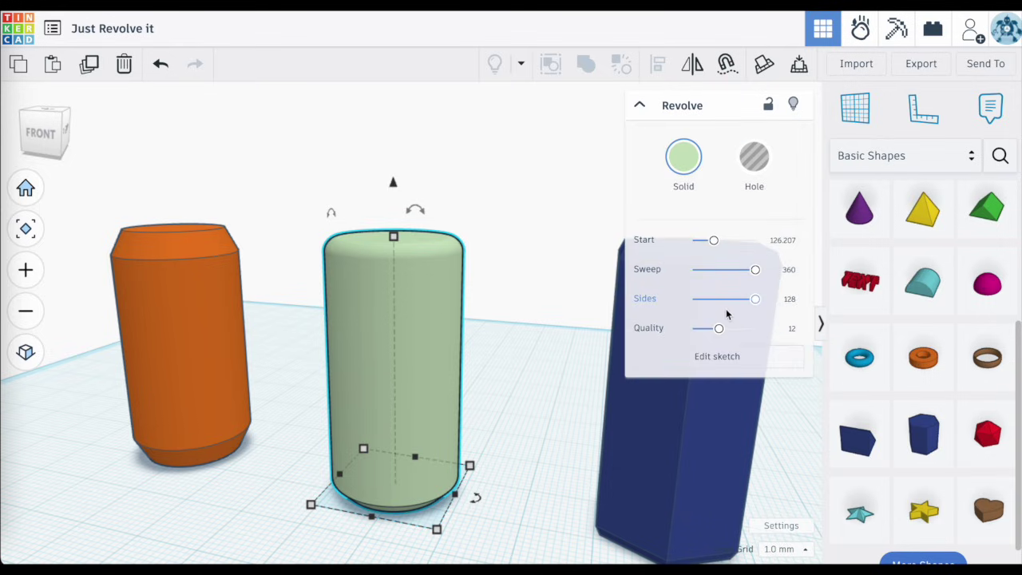
drag(756, 303, 703, 298)
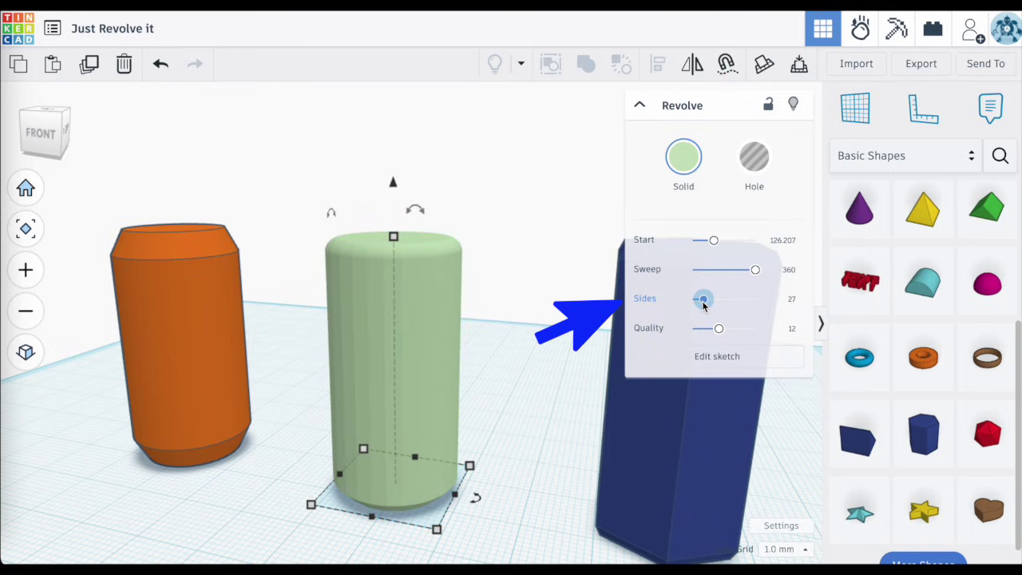
click(788, 301)
text(6)
key(Return)
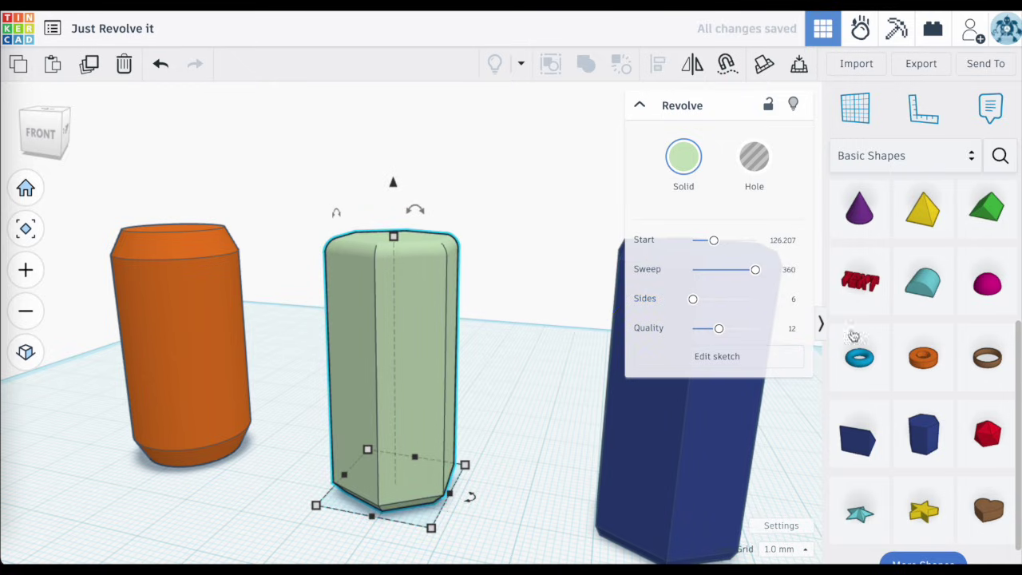
click(591, 364)
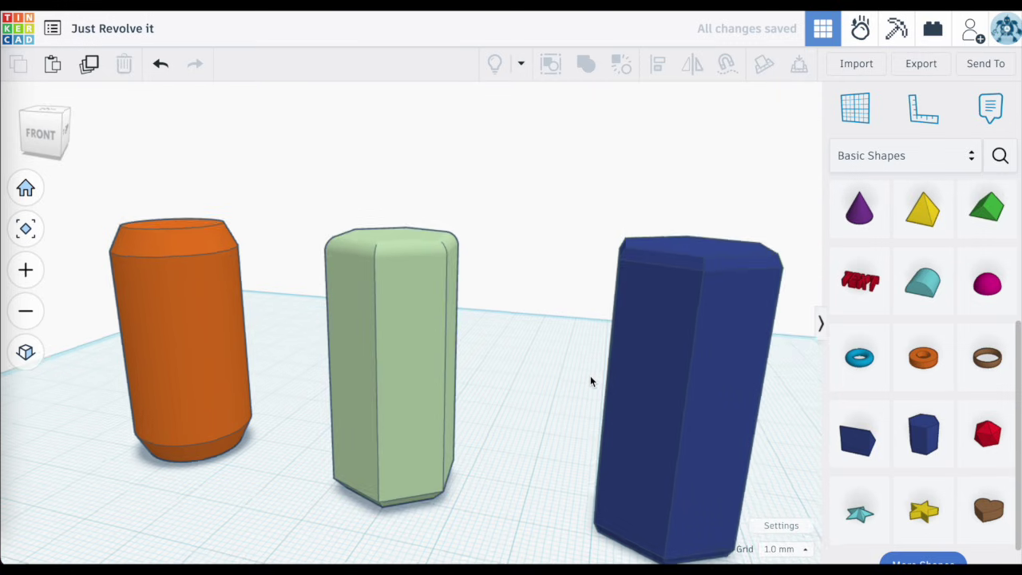
- Compare the upper and lower edges of the green and blue hexagonal shapes from above and from the front
right_drag(591, 380, 409, 323)
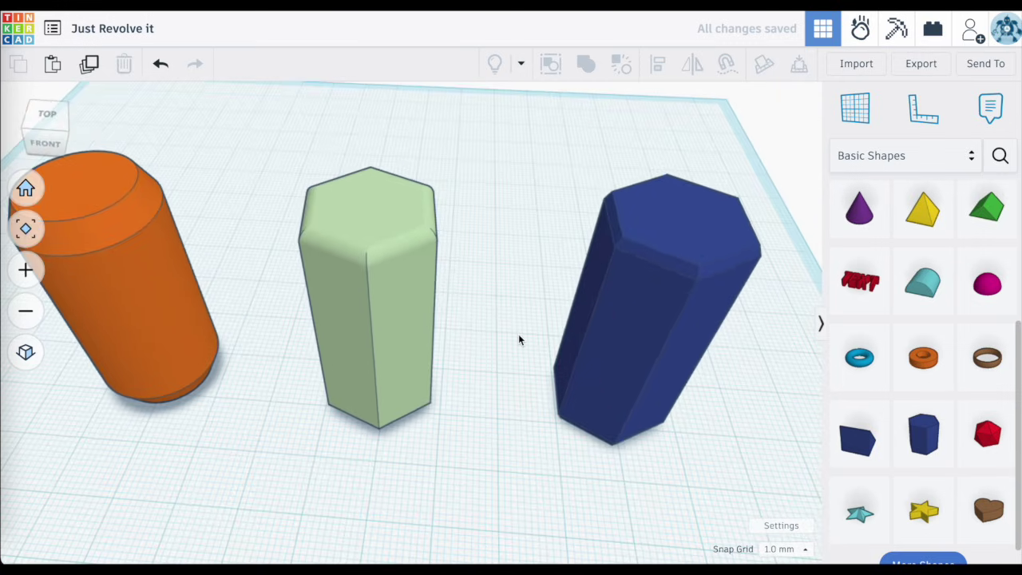
right_drag(520, 338, 527, 269)
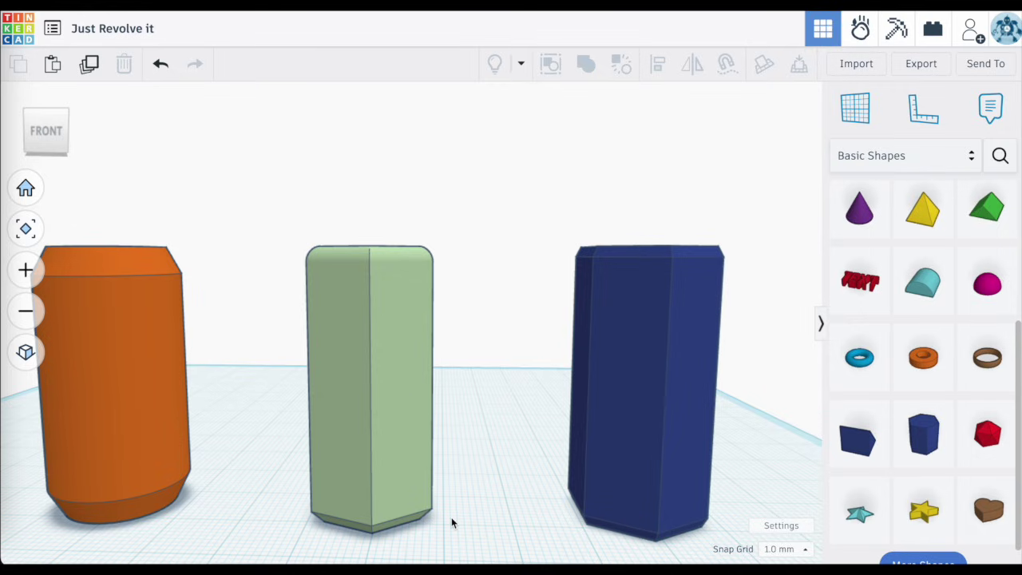
right_drag(451, 523, 451, 569)
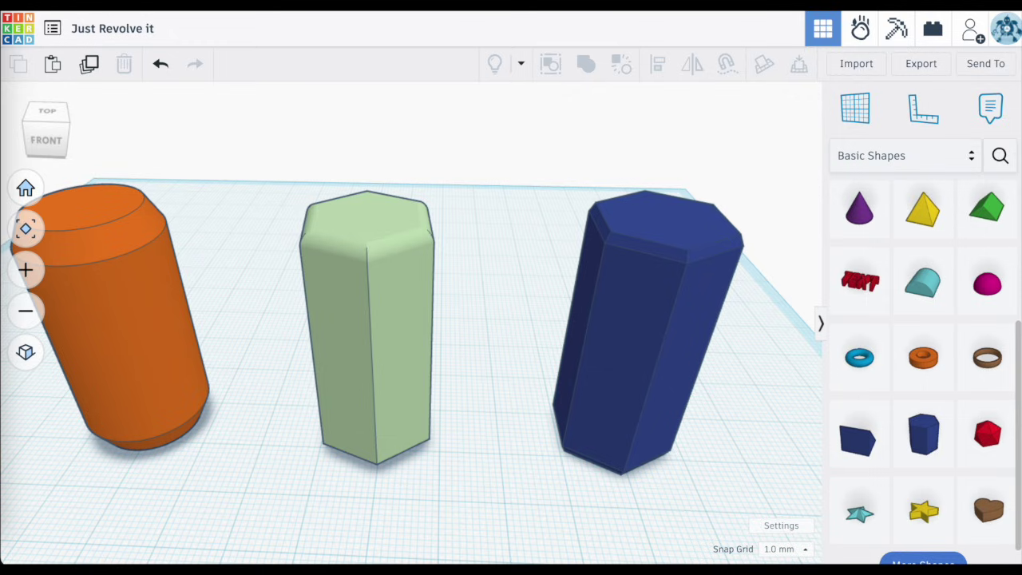
scroll(453, 380, up, 2)
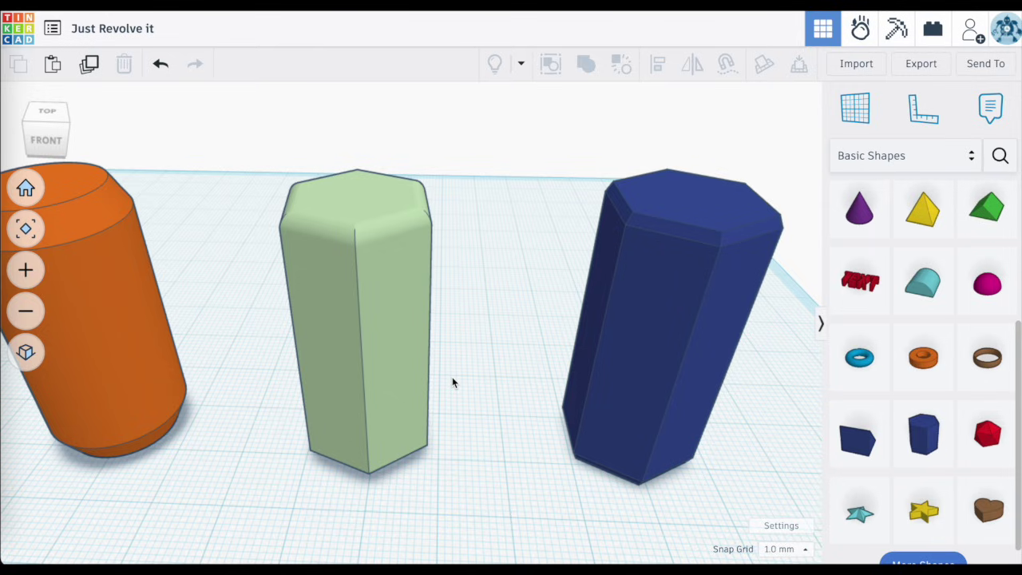
scroll(452, 378, down, 2)
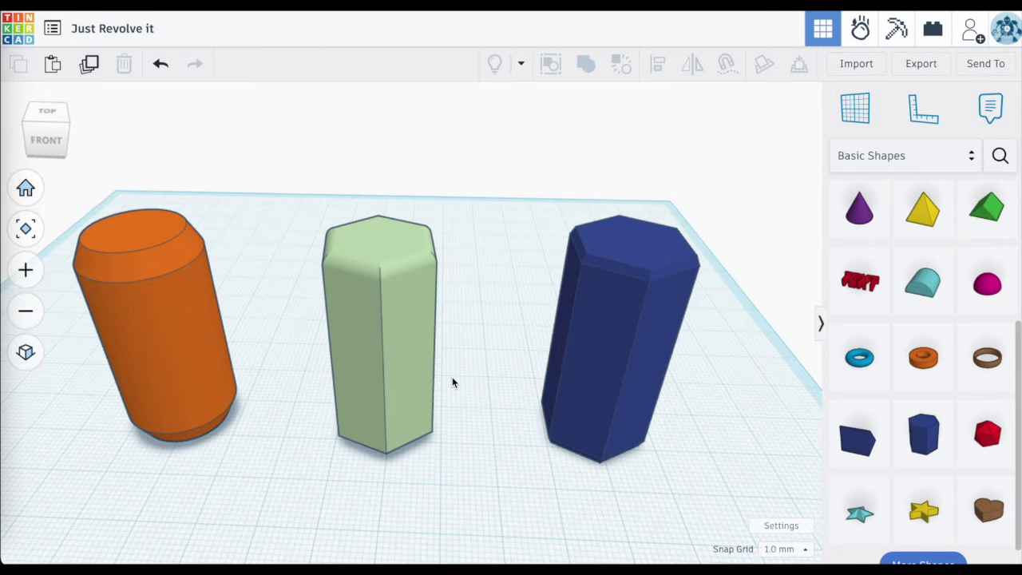
right_drag(477, 287, 195, 344)
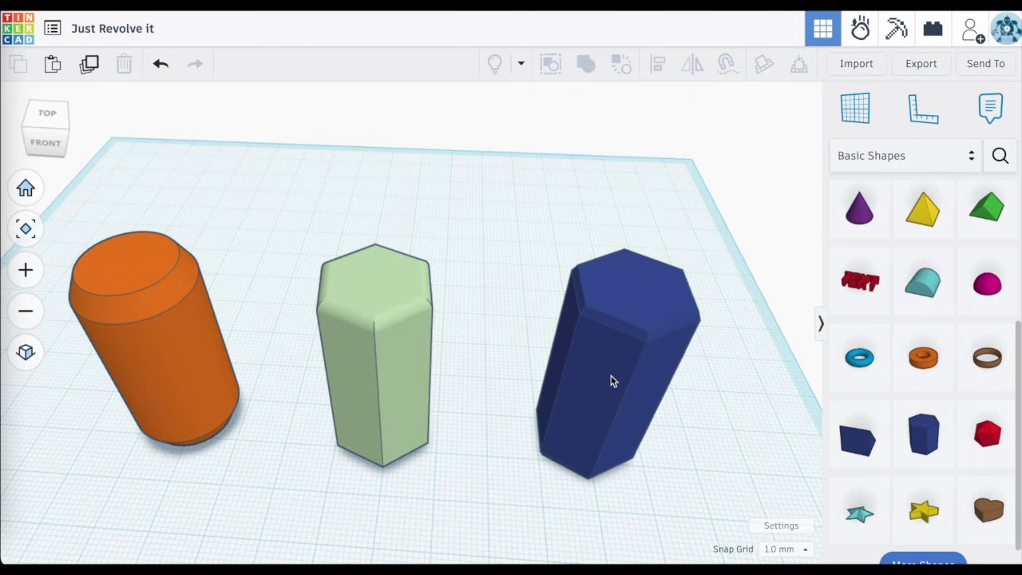
- Convert the two upper curve points of the green shape's sketch to sharp corners, finish the sketch and inspect the flat bevel
double_click(405, 373)
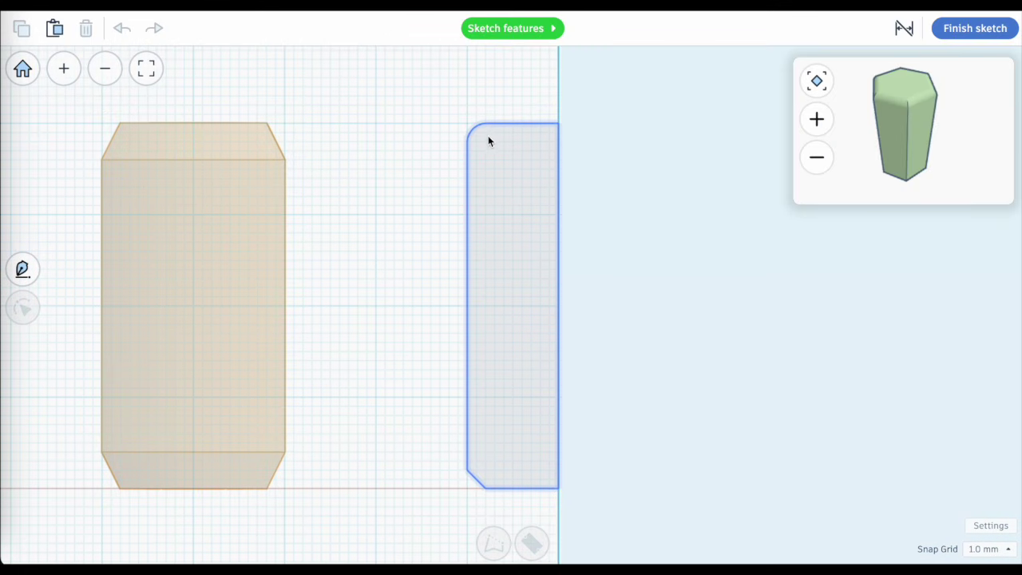
double_click(485, 143)
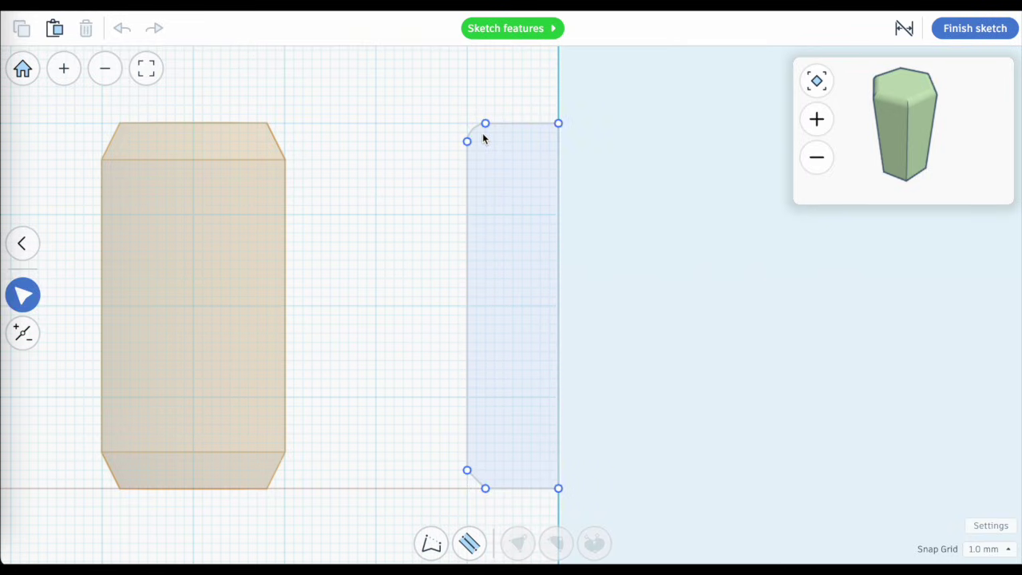
click(493, 155)
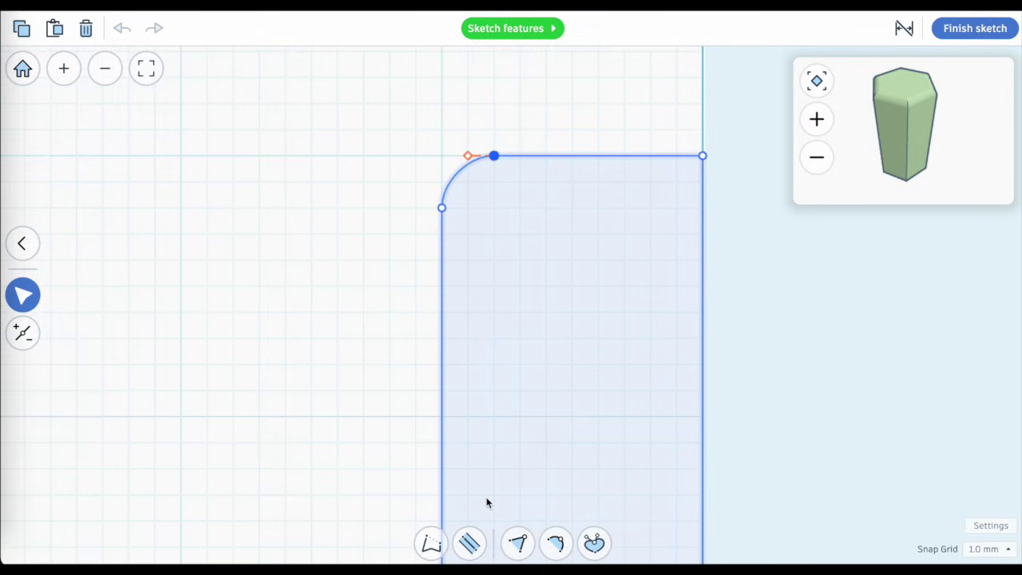
click(442, 207)
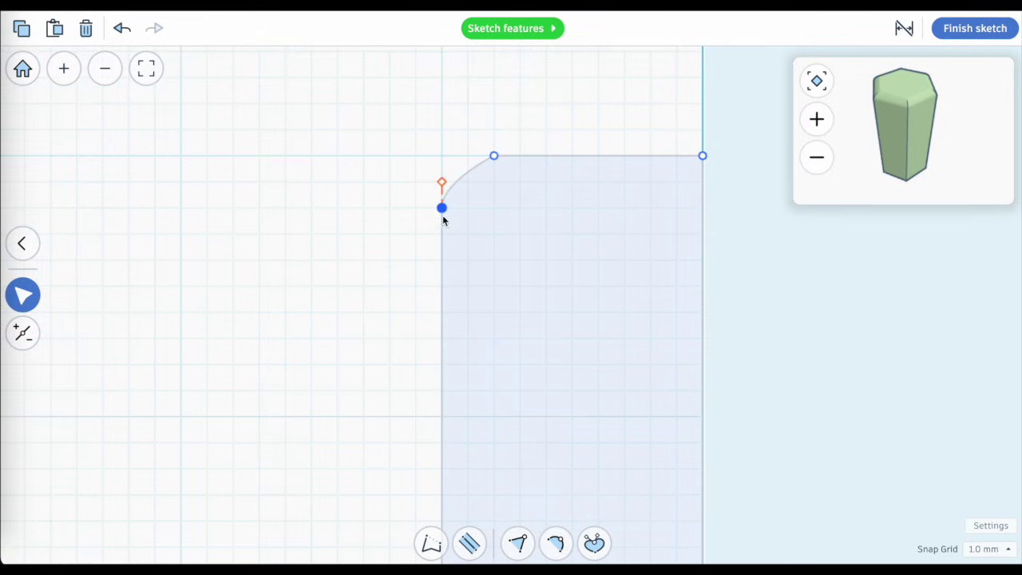
click(518, 543)
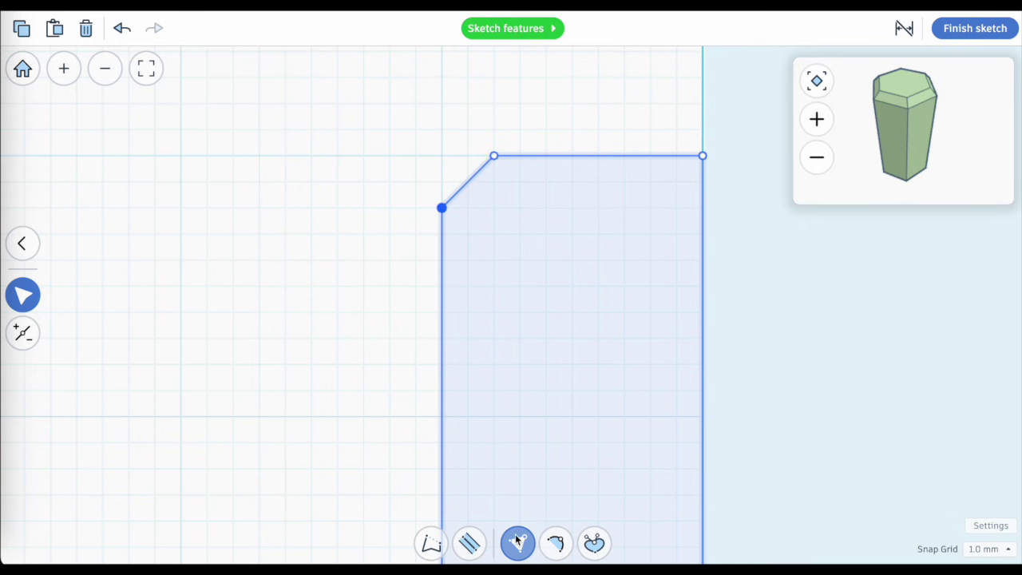
click(981, 29)
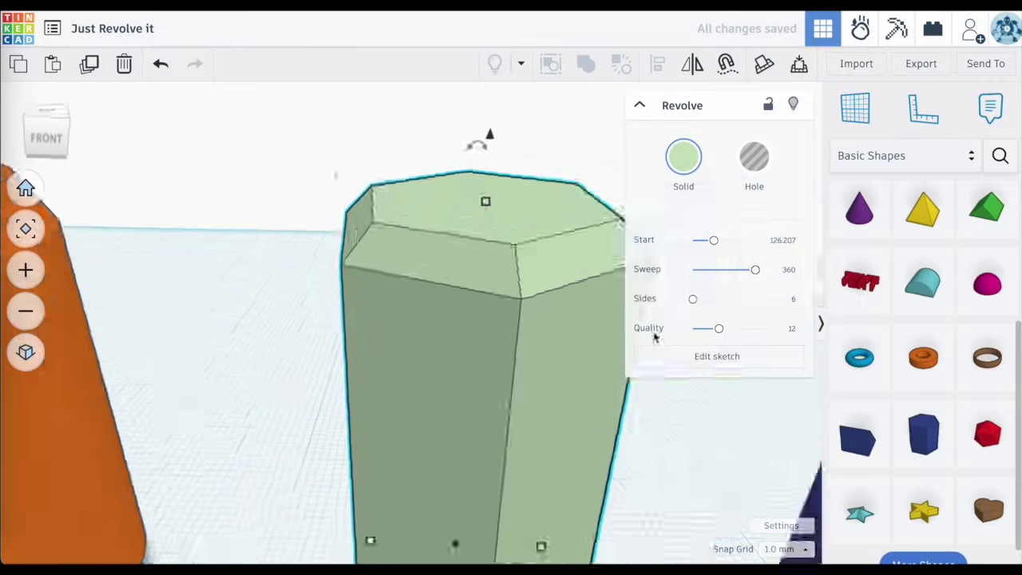
click(492, 310)
right_drag(492, 309, 489, 292)
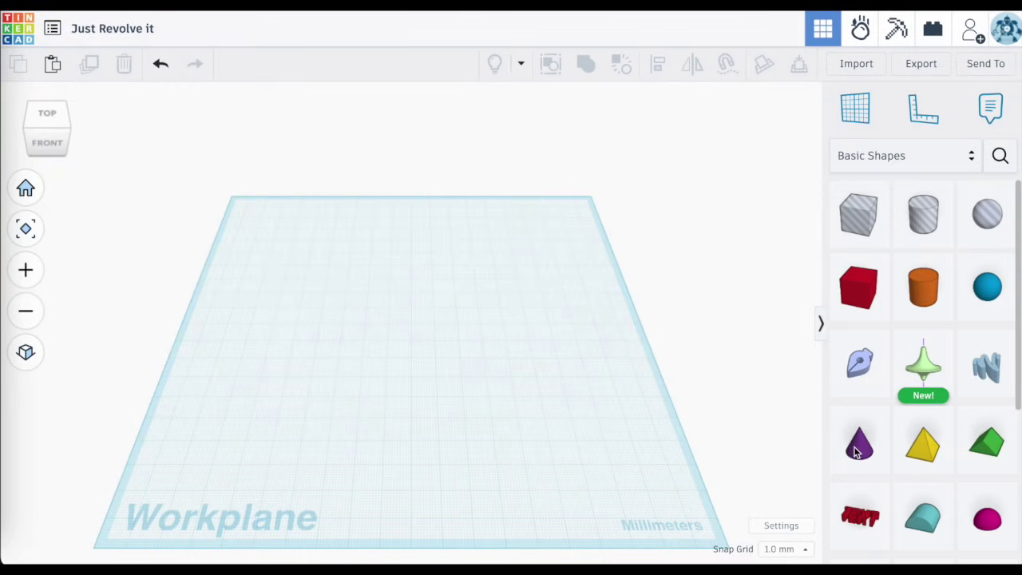
- Place a Cone on the empty workplane and a Pyramid, moving the pyramid beyond the workplane's right edge
click(857, 447)
click(294, 332)
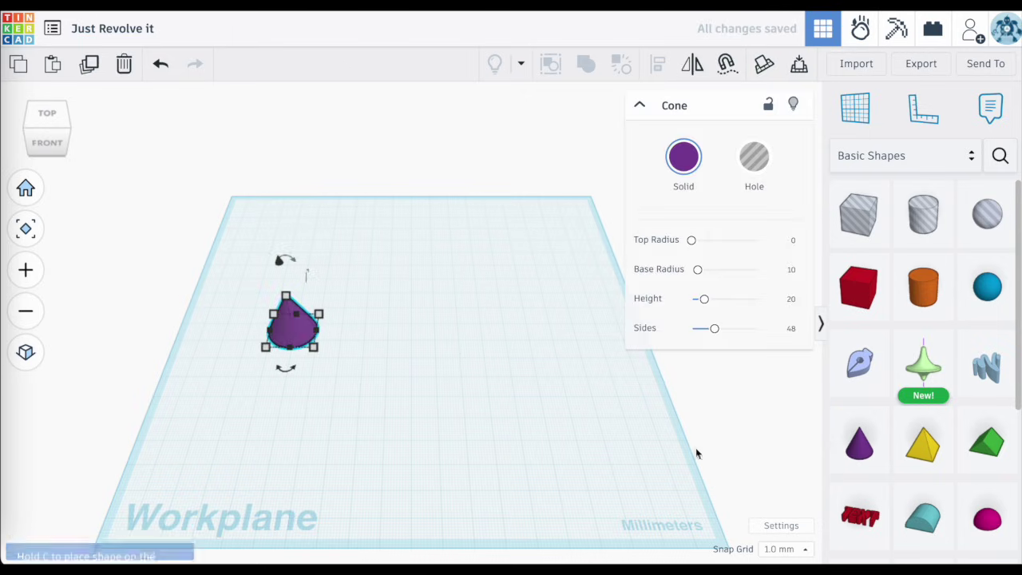
click(925, 454)
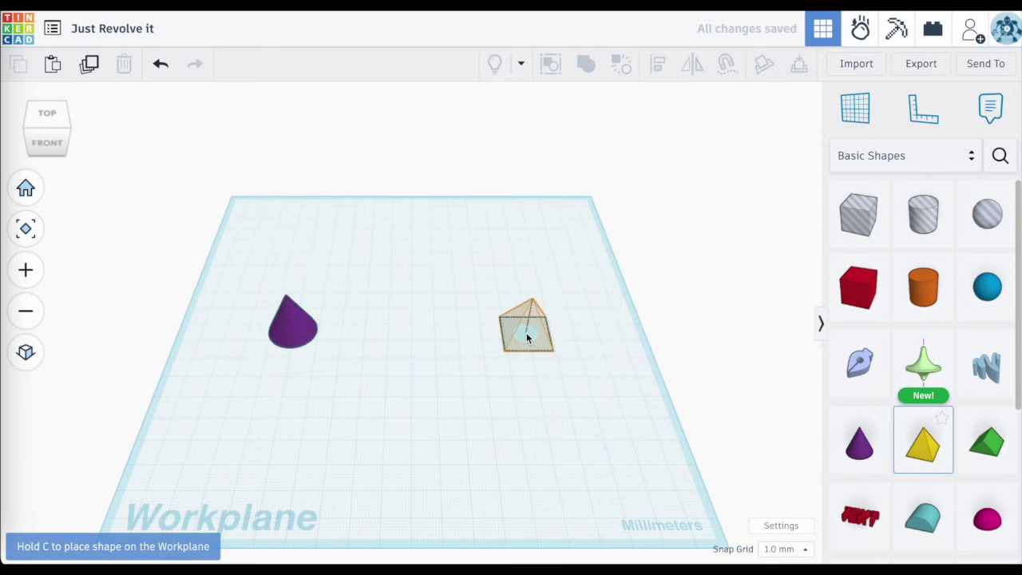
click(527, 338)
drag(527, 335, 758, 348)
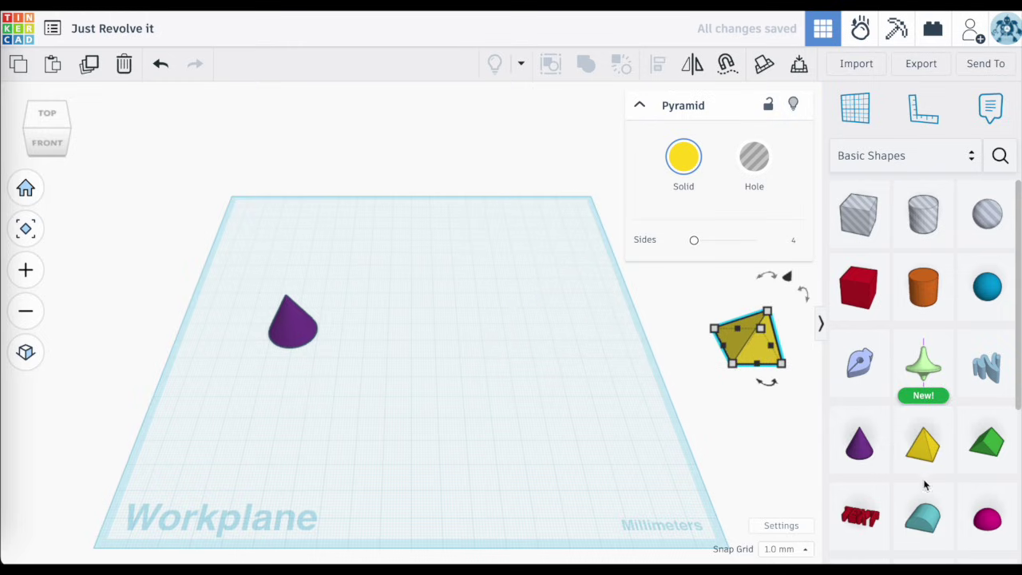
- Add a Revolve shape and sketch a closed right triangle with a 10 mm base and 20 mm height on the axis, finishing the sketch
drag(684, 362, 395, 340)
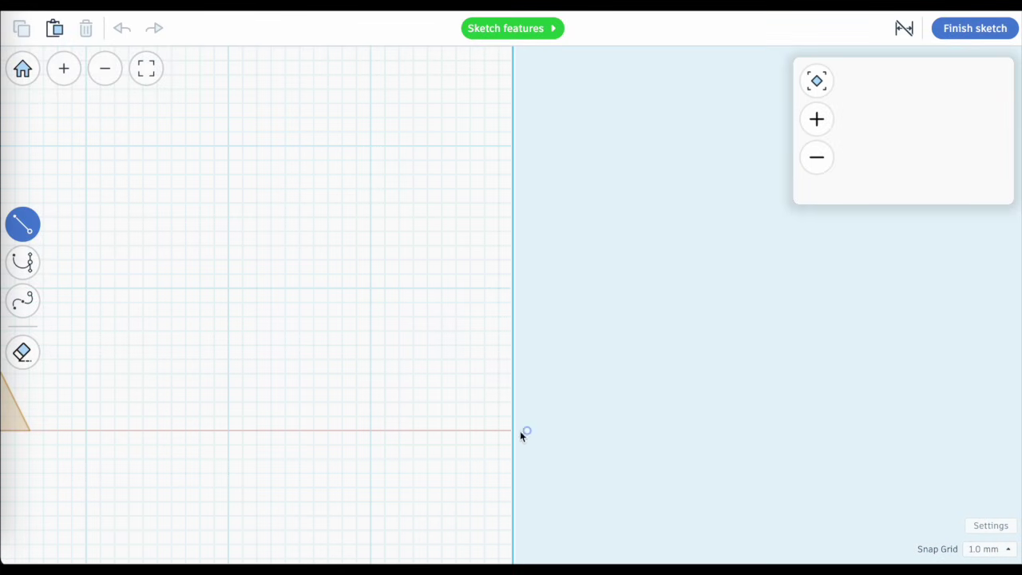
click(513, 430)
click(370, 430)
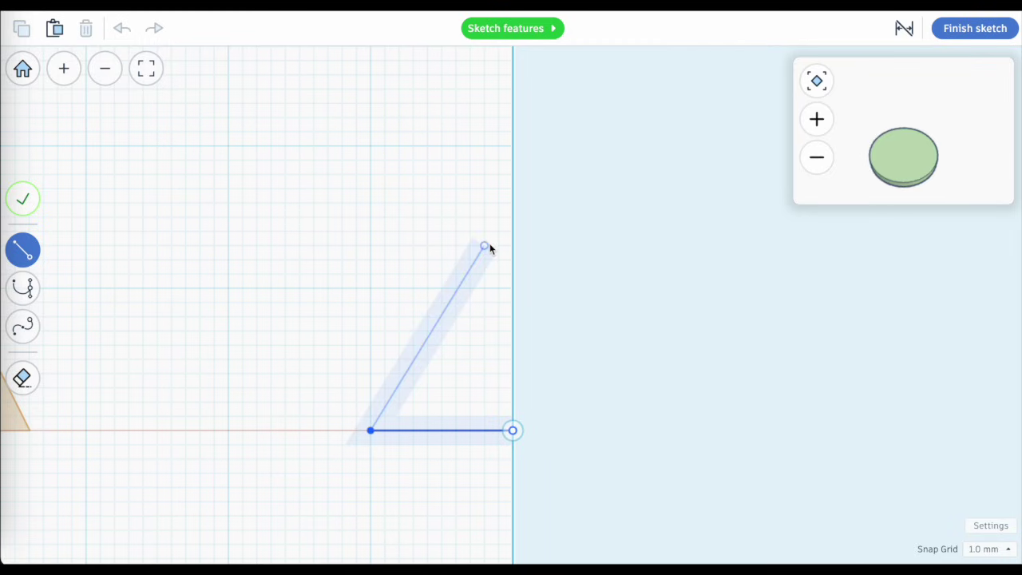
click(513, 146)
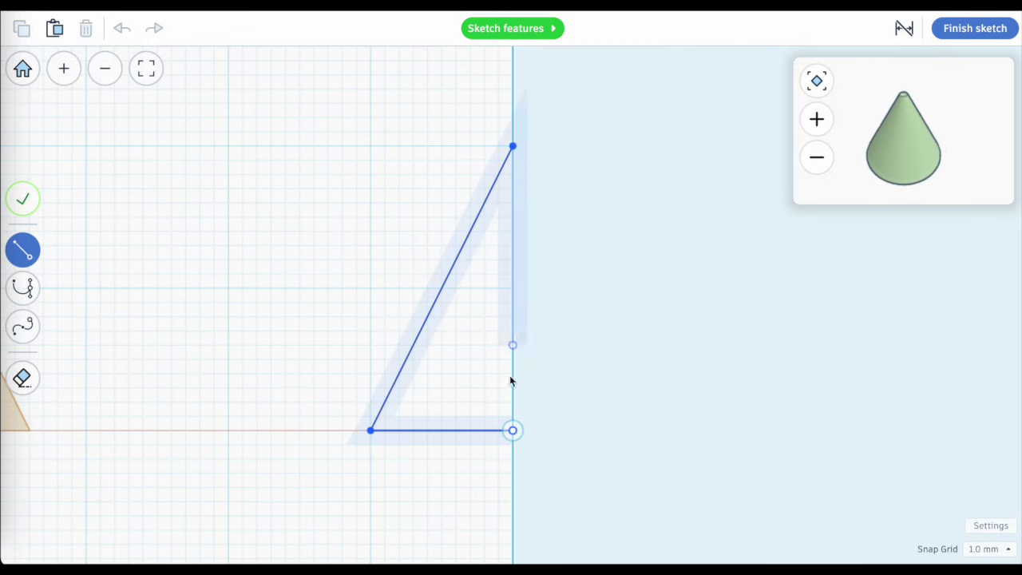
click(513, 430)
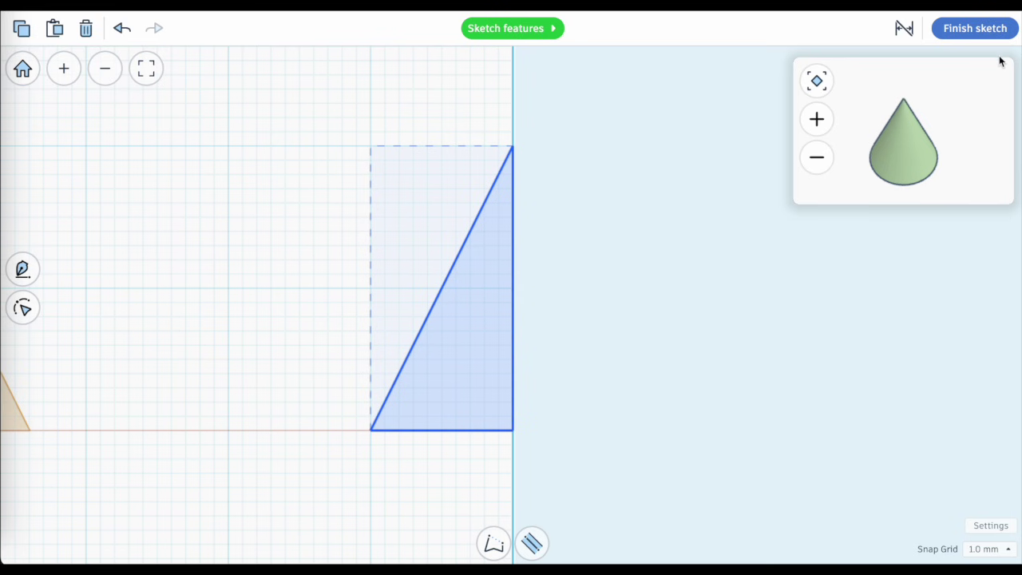
click(975, 30)
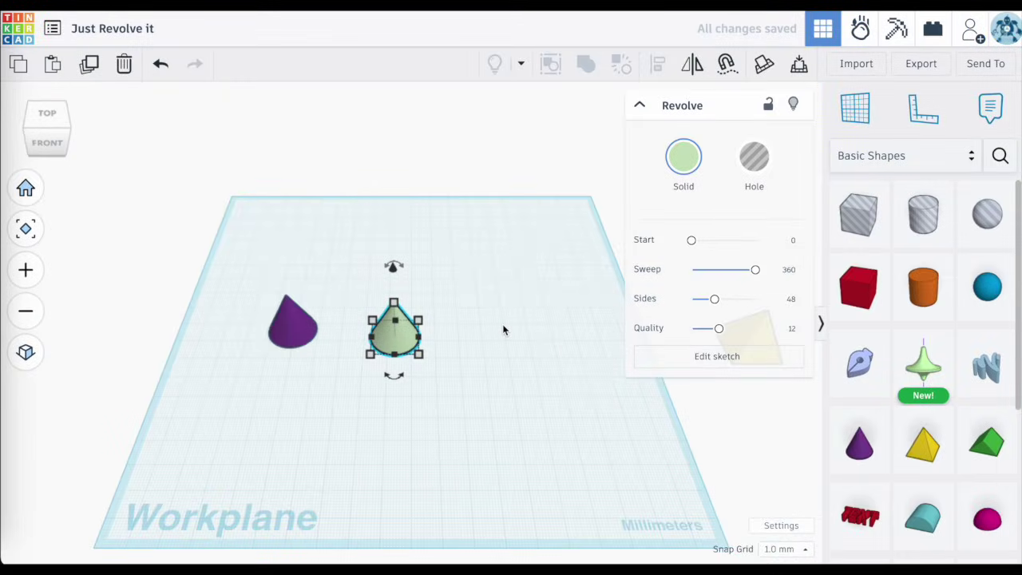
- Set the purple cone's top radius to 4, leaving its base radius and height as they are
scroll(376, 335, up, 5)
drag(433, 338, 428, 328)
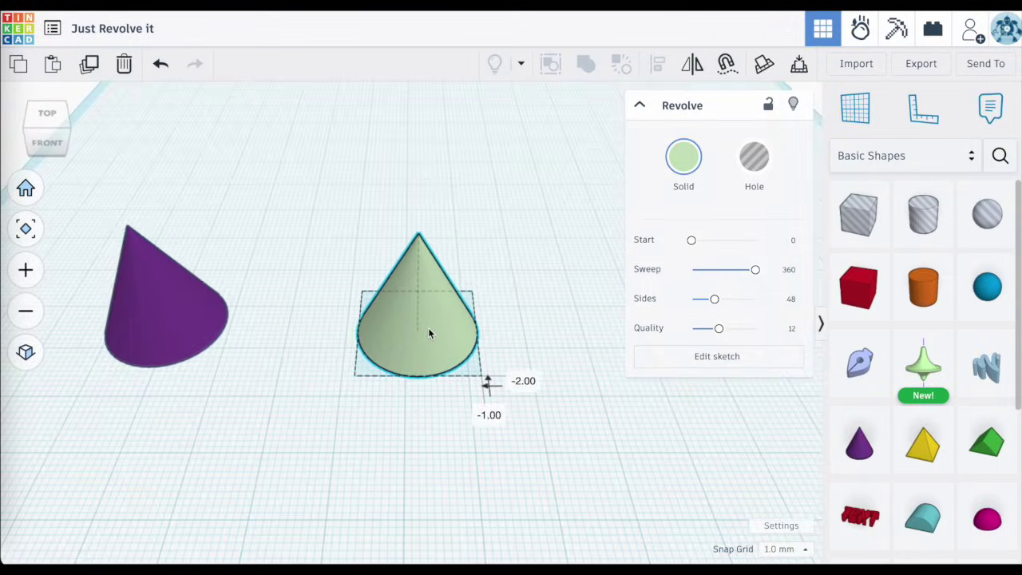
click(187, 331)
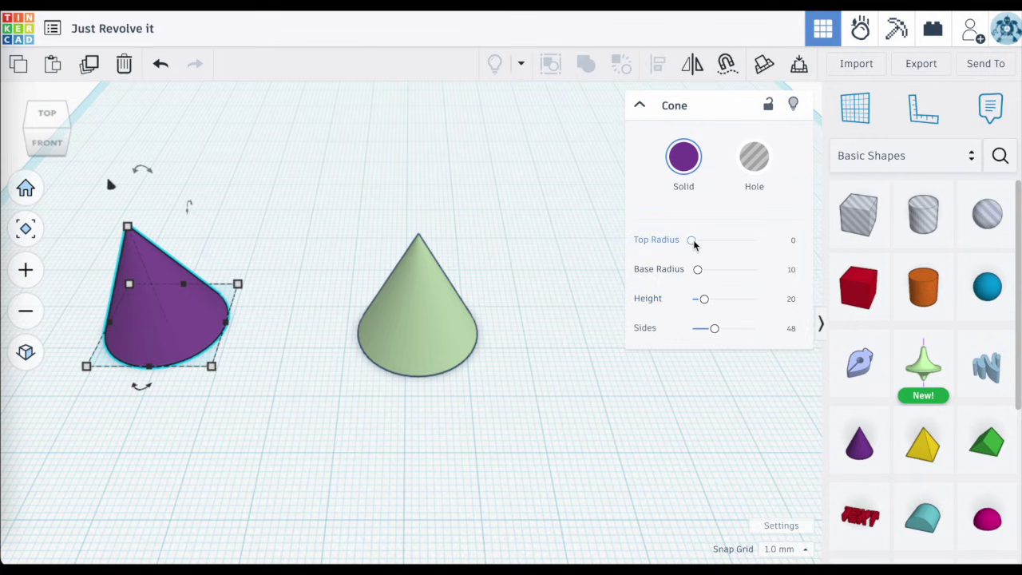
drag(692, 240, 697, 244)
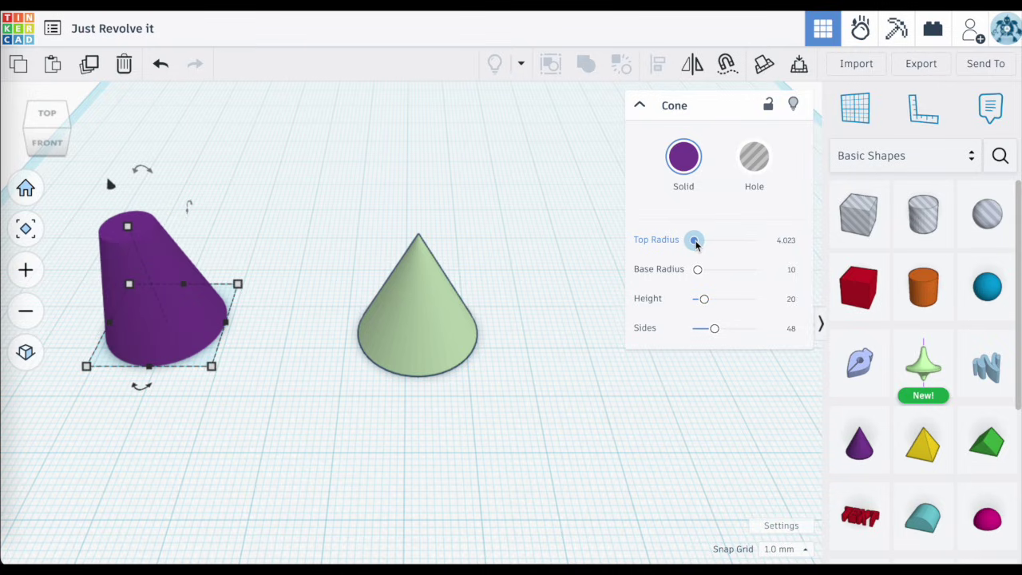
click(791, 241)
text(4)
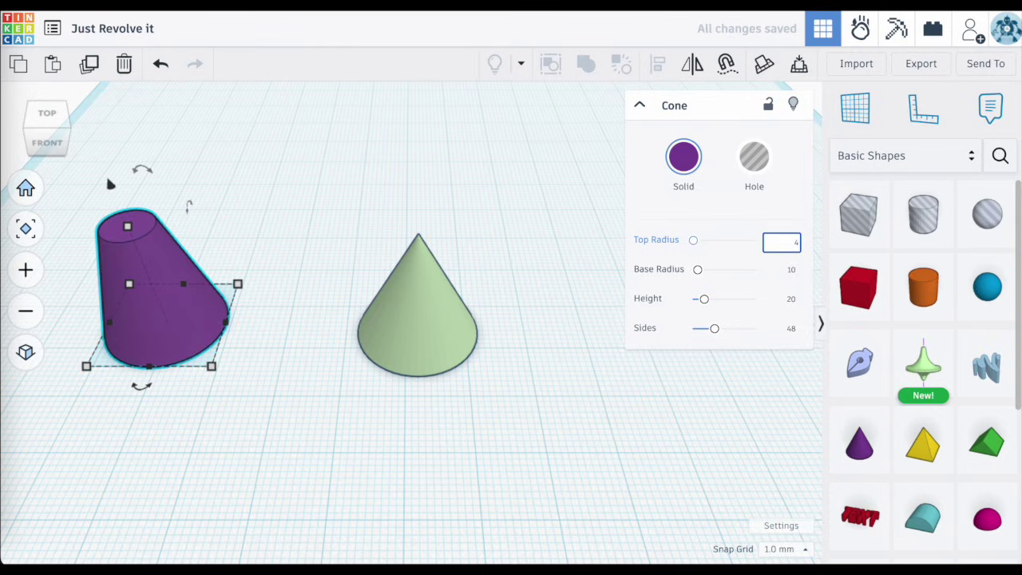
click(583, 358)
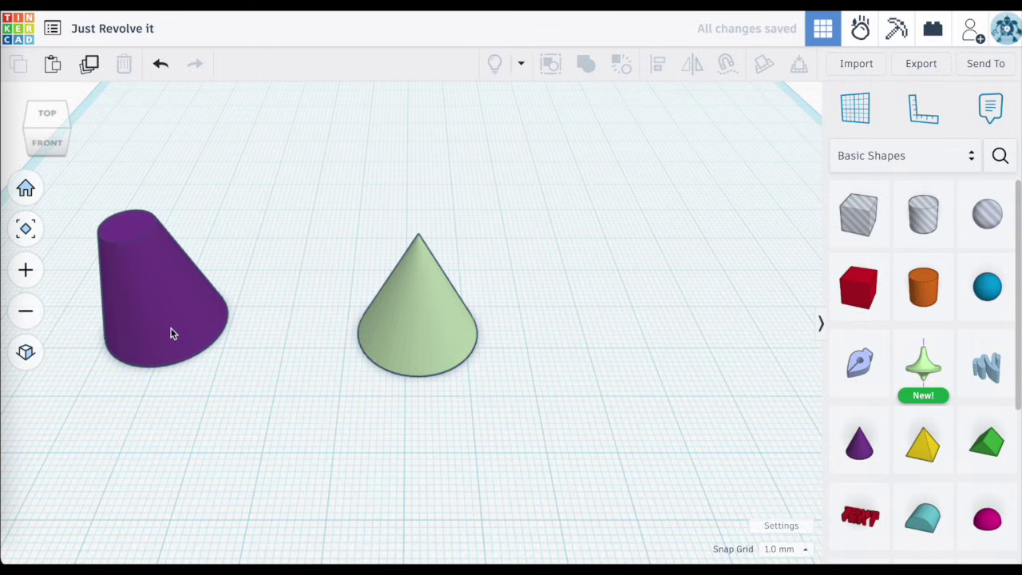
- Edit the green cone's sketch, adding a point on the sloped edge and moving it to form a 4 mm flat top, then finish the sketch
click(398, 345)
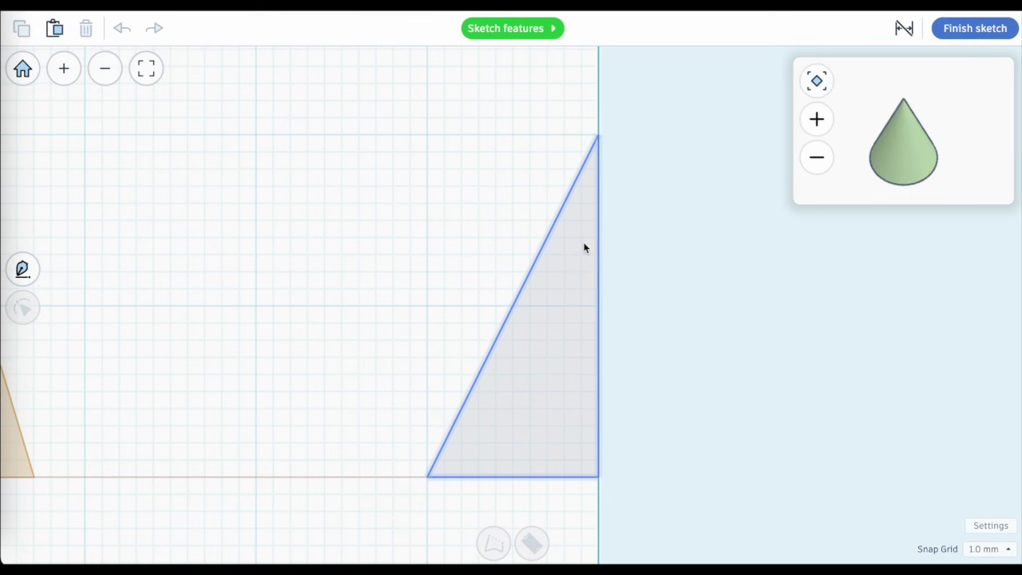
click(577, 257)
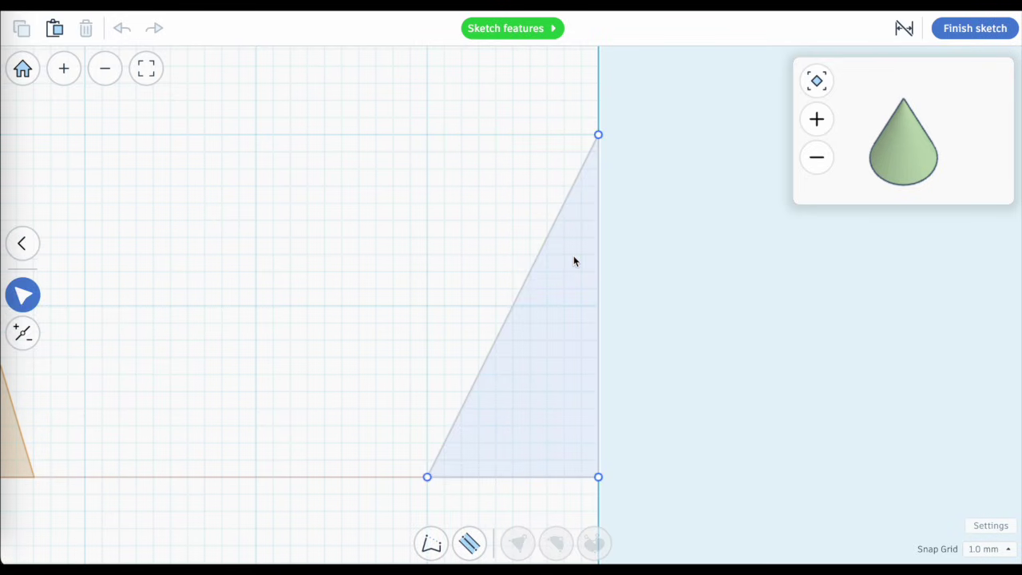
click(14, 344)
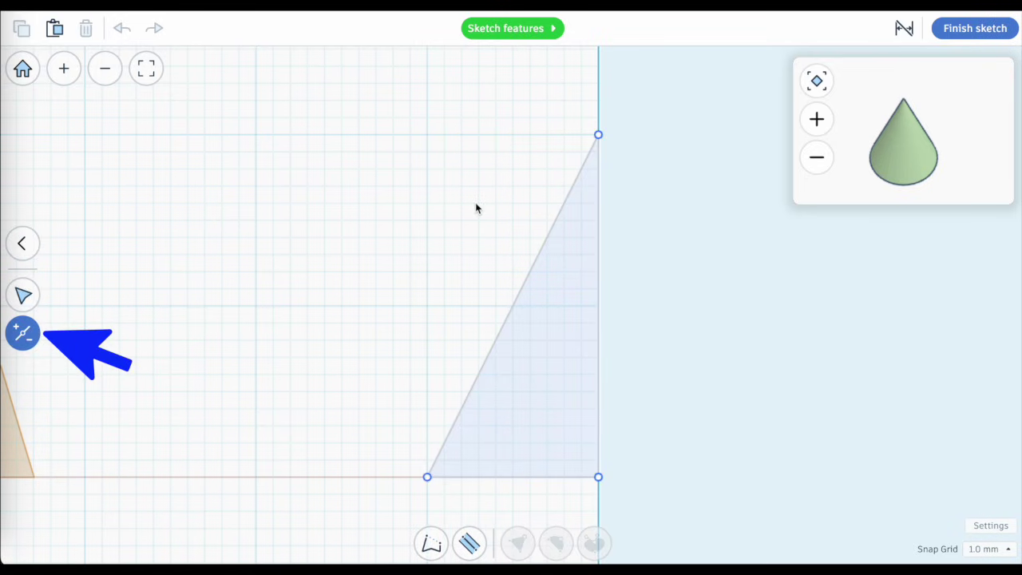
click(573, 184)
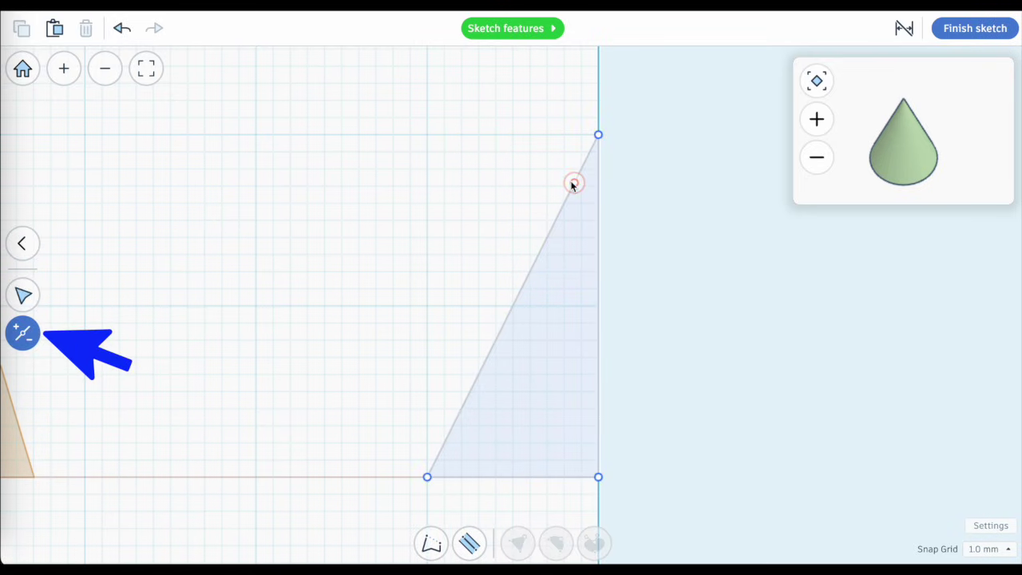
click(22, 295)
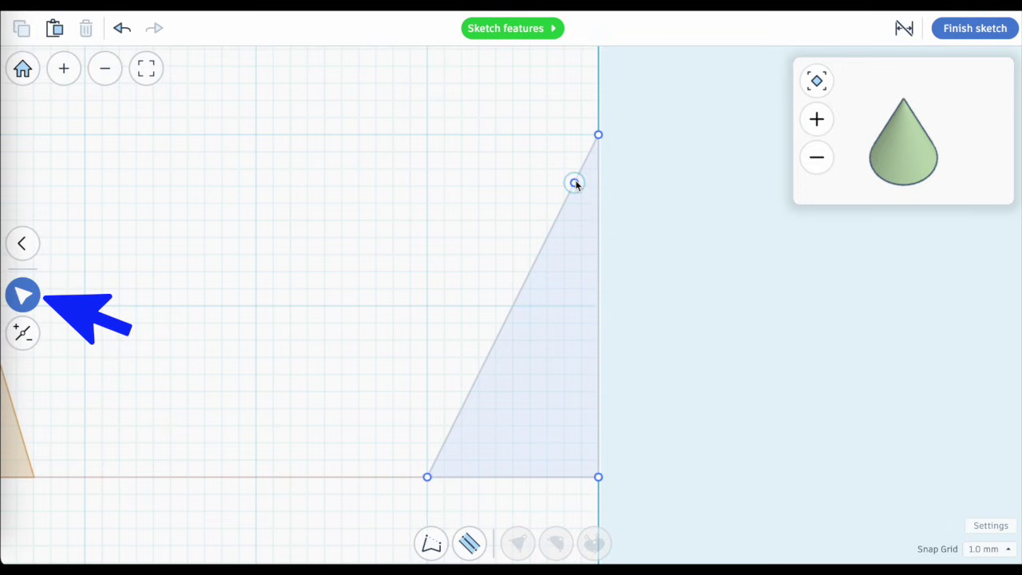
drag(575, 183, 536, 140)
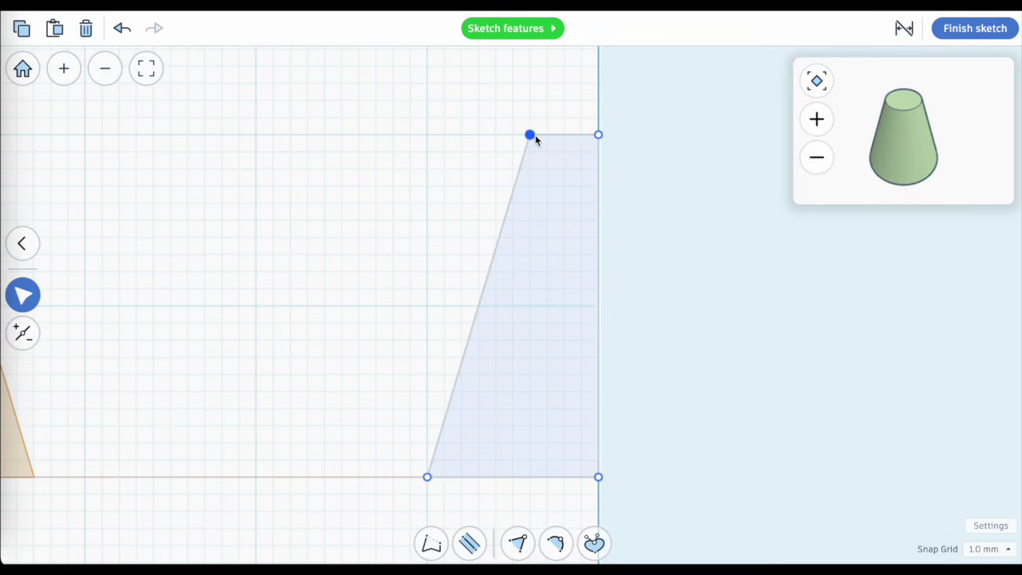
click(975, 32)
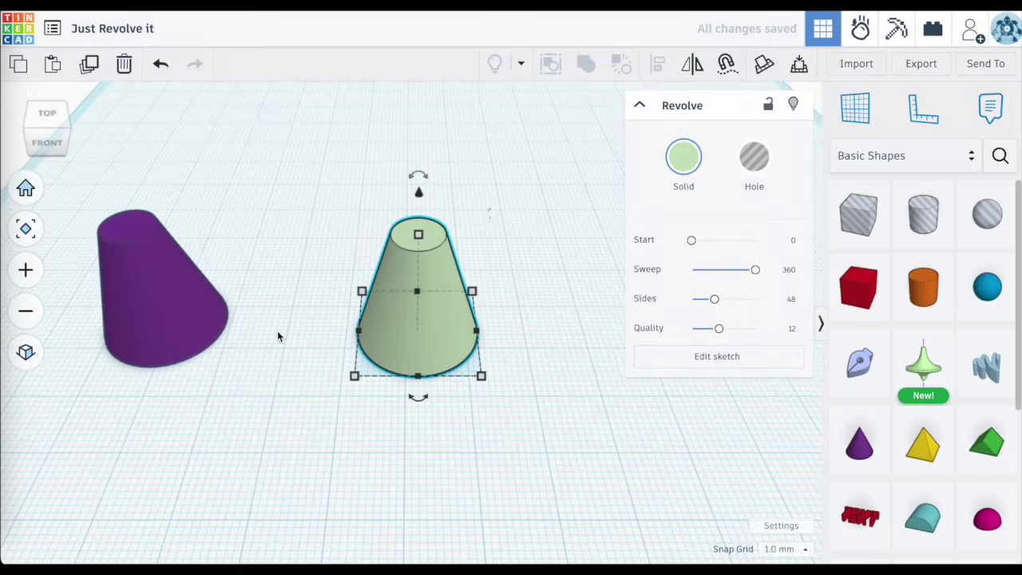
click(278, 336)
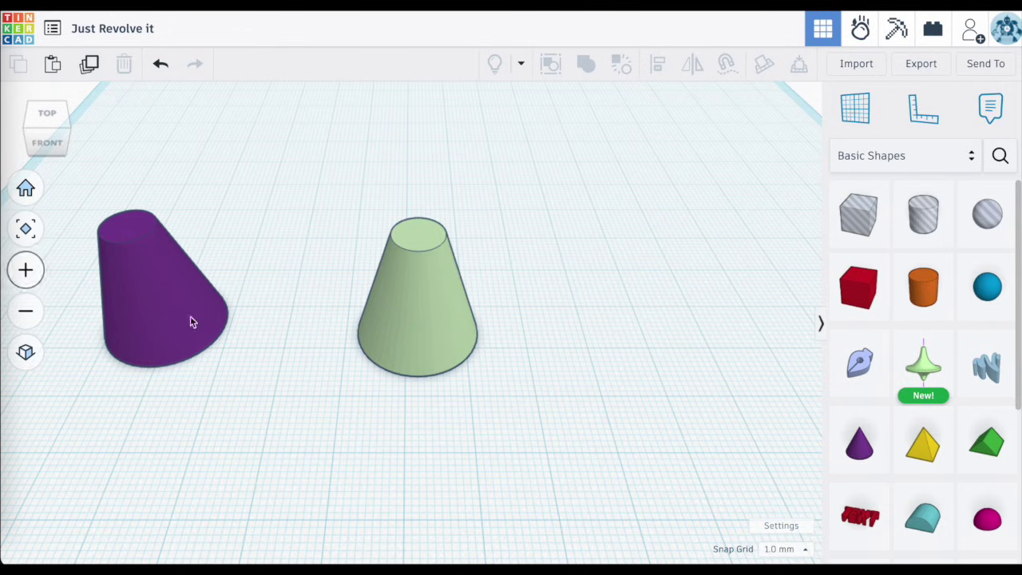
click(437, 351)
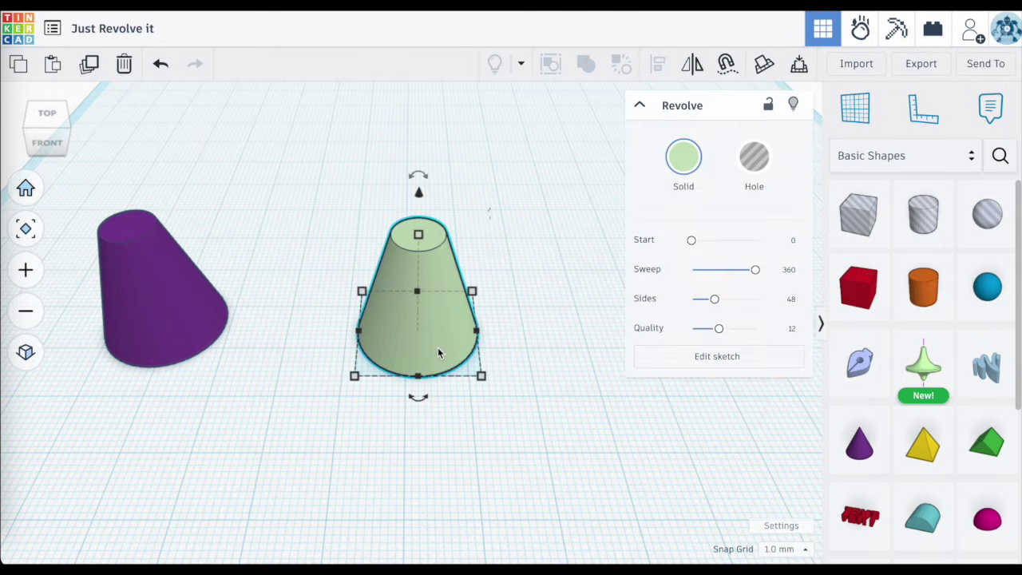
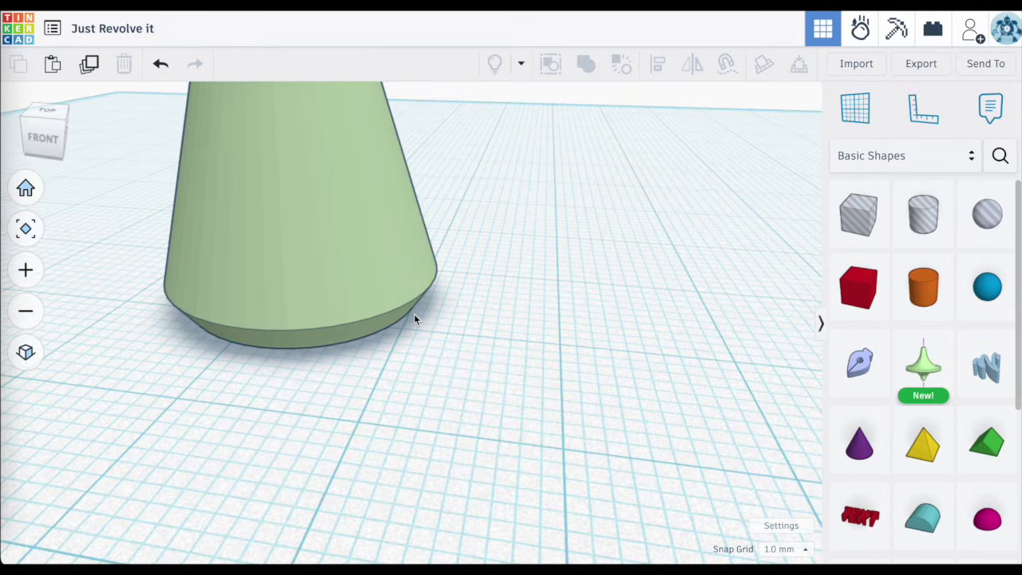
- Compare the purple cone's base with the green shape's bevelled lower edge from up close and from the front
scroll(121, 288, up, 5)
click(121, 290)
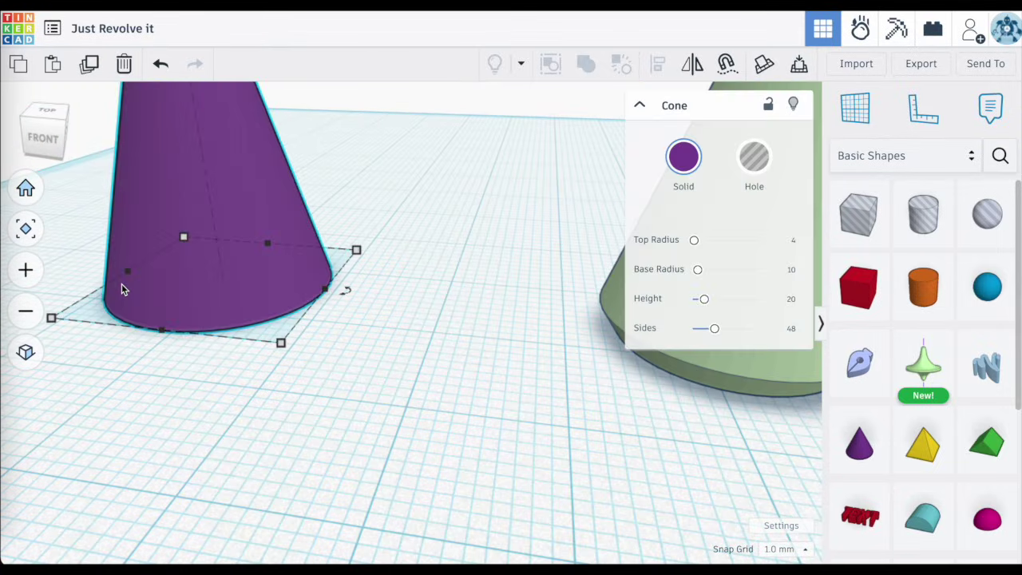
click(393, 272)
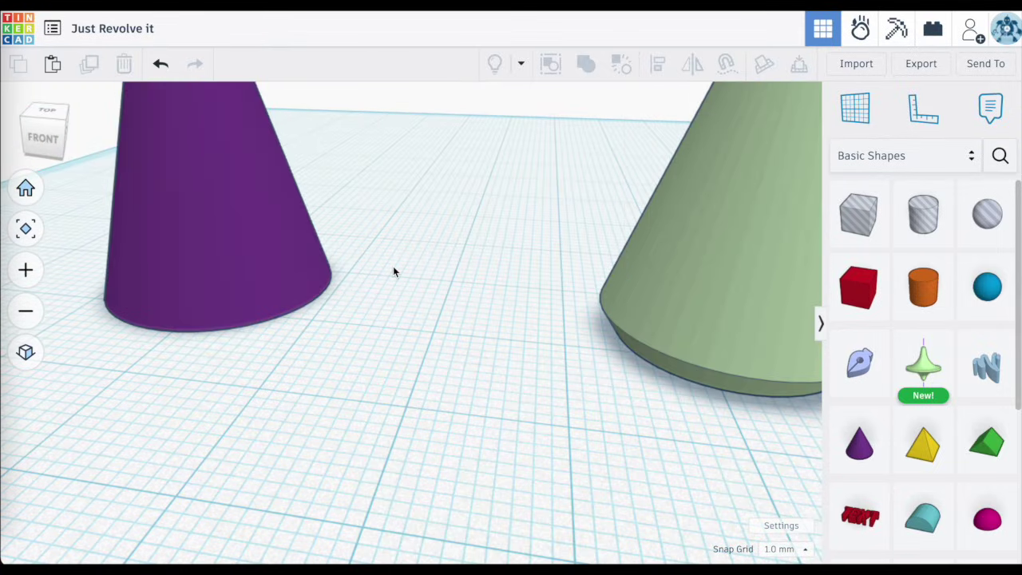
right_drag(392, 272, 314, 288)
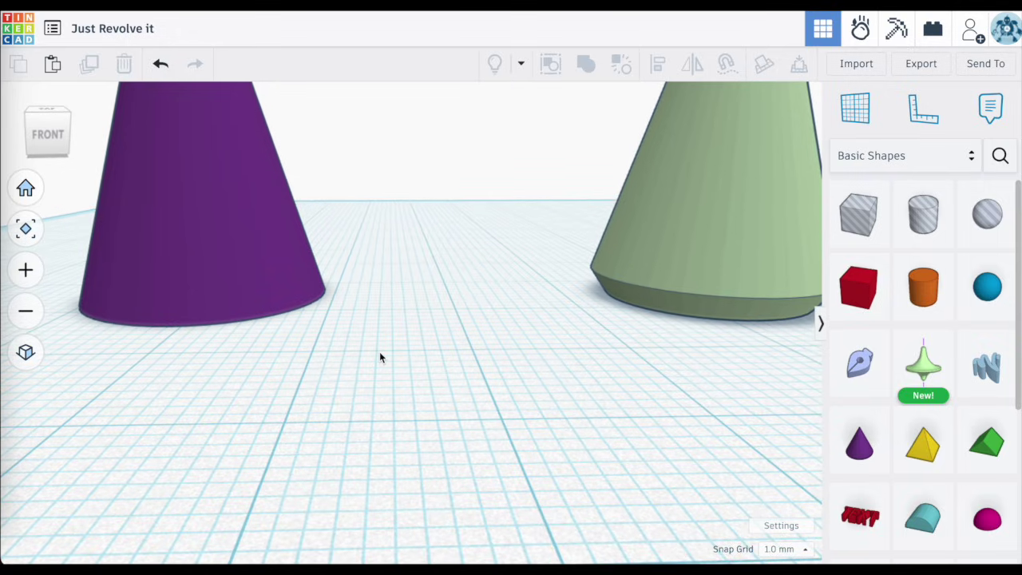
scroll(379, 356, down, 5)
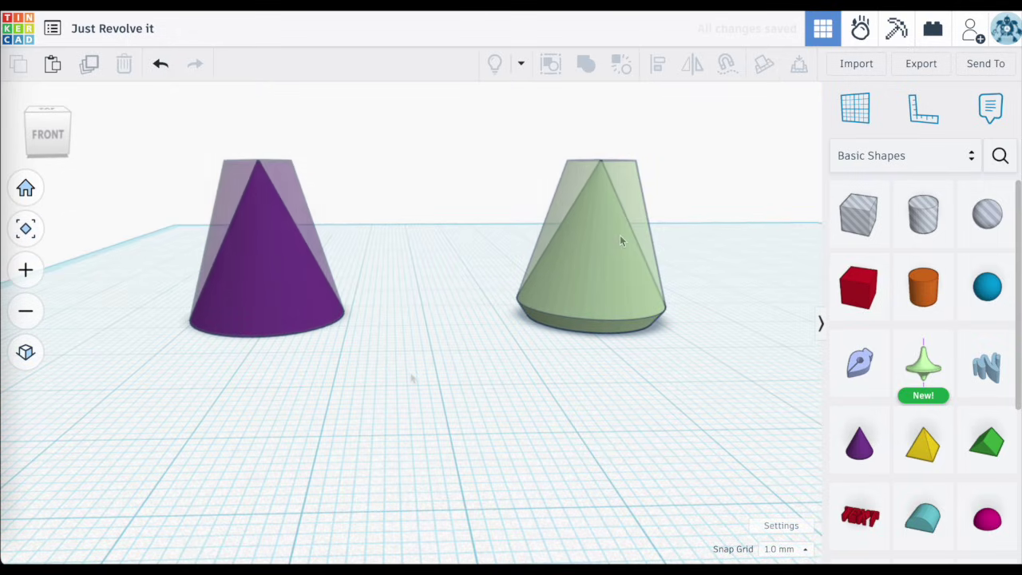
scroll(380, 236, up, 3)
scroll(380, 236, down, 3)
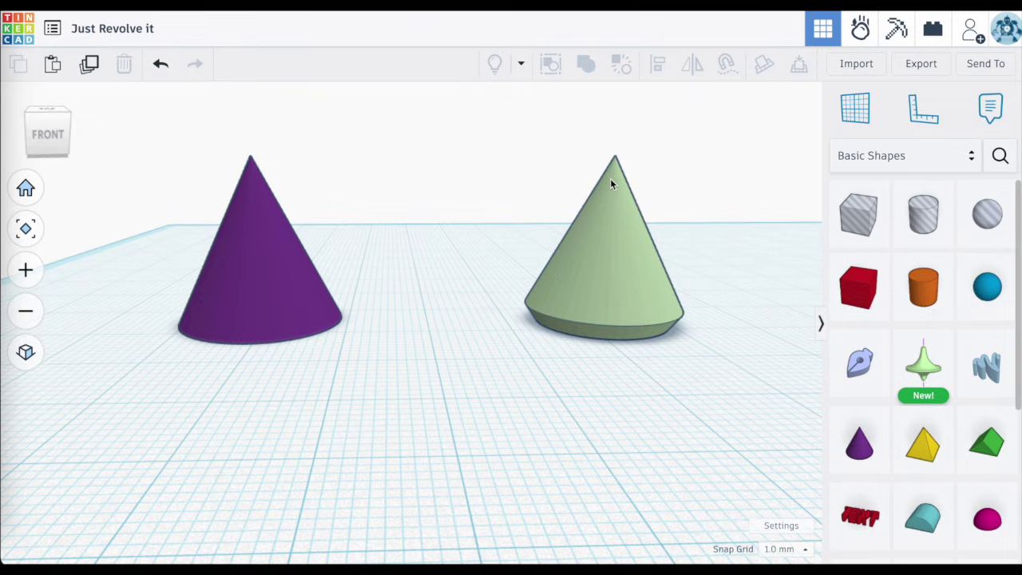
- Edit the green cone's sketch, adding a point on the slope 1 mm below the apex and lowering the apex level with it
click(595, 225)
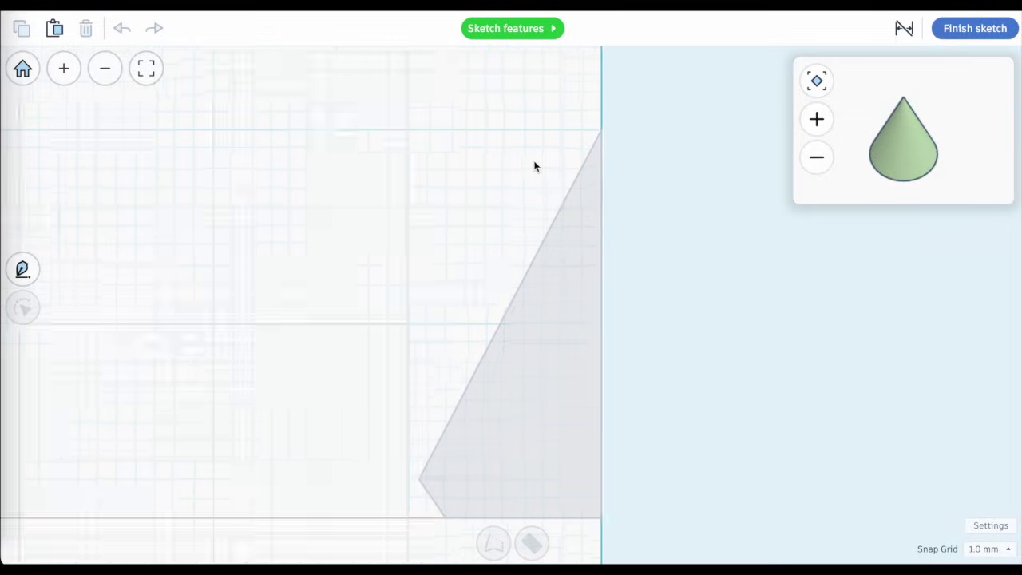
click(598, 289)
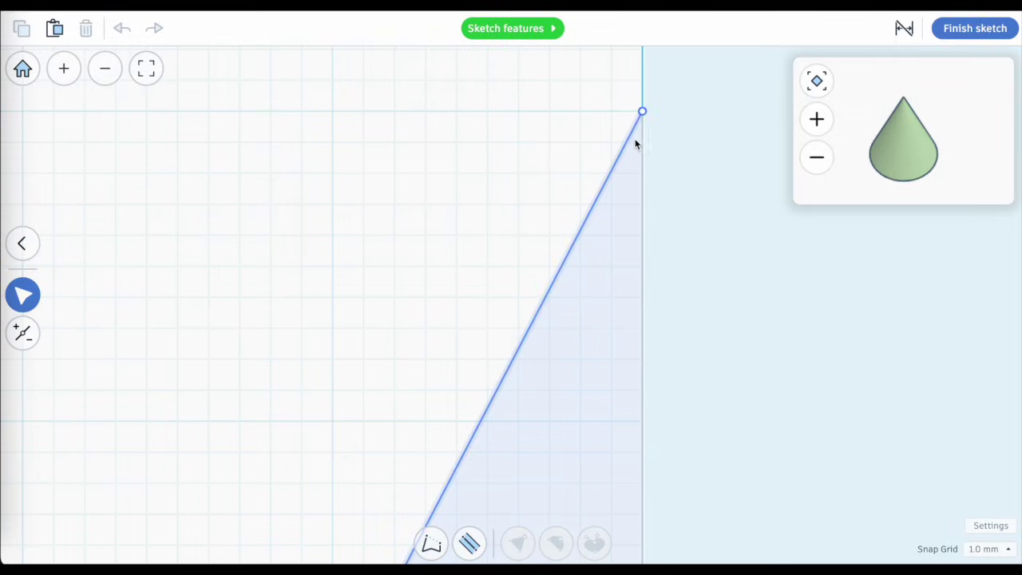
click(22, 331)
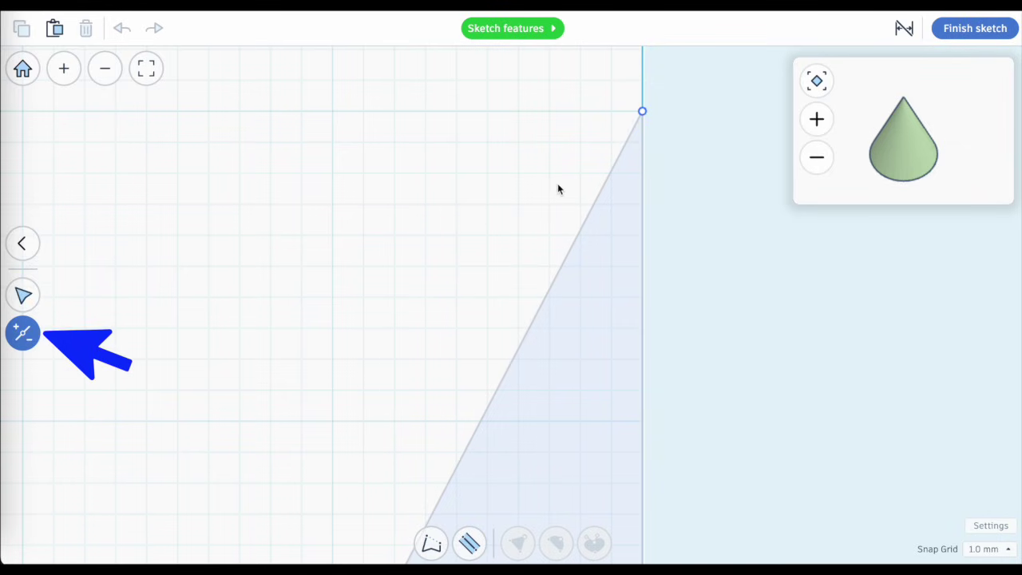
click(626, 142)
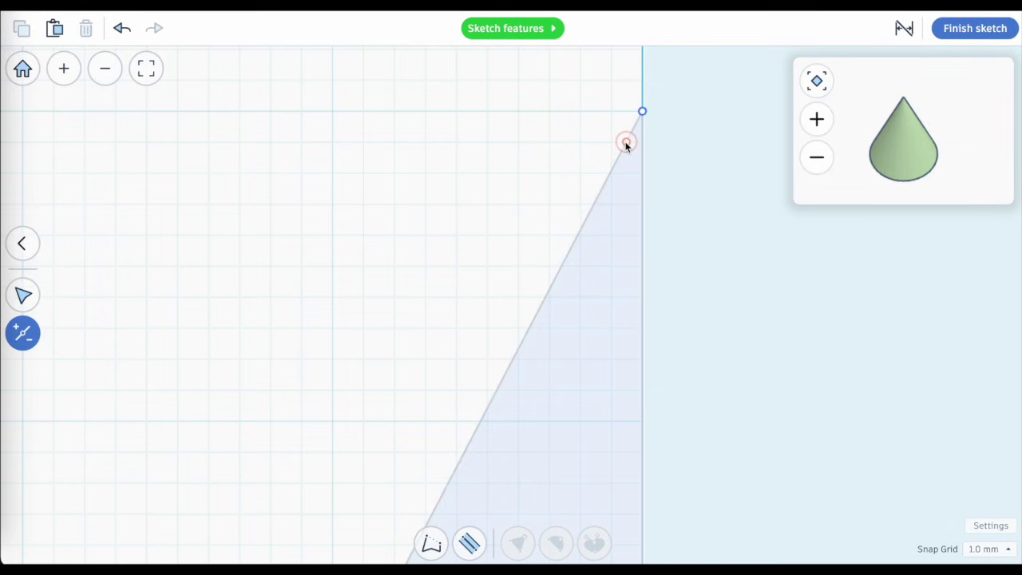
click(24, 297)
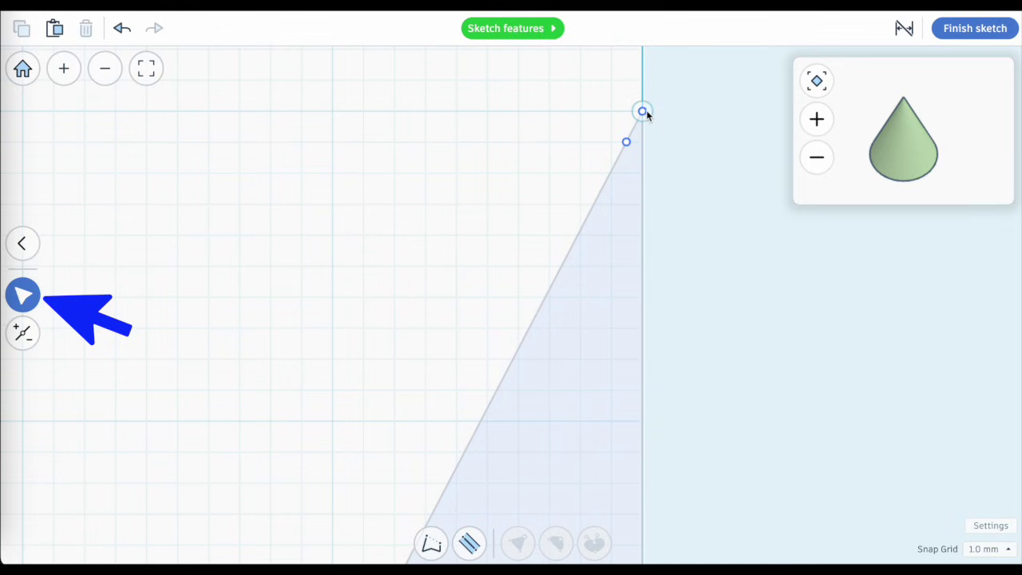
click(644, 113)
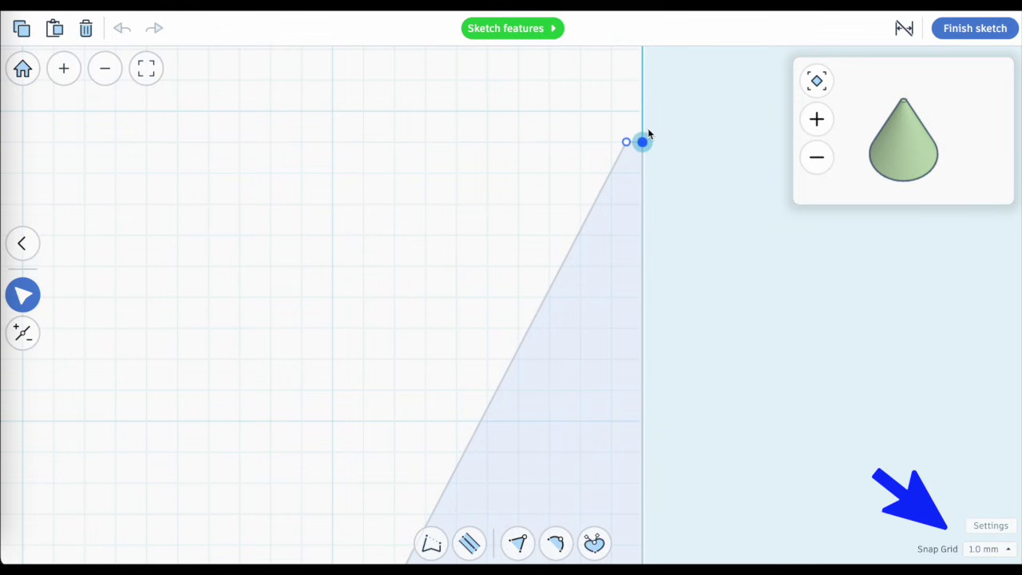
- Set the snap grid to 0.5 mm and raise the apex point along the axis by 0.5 mm
click(986, 550)
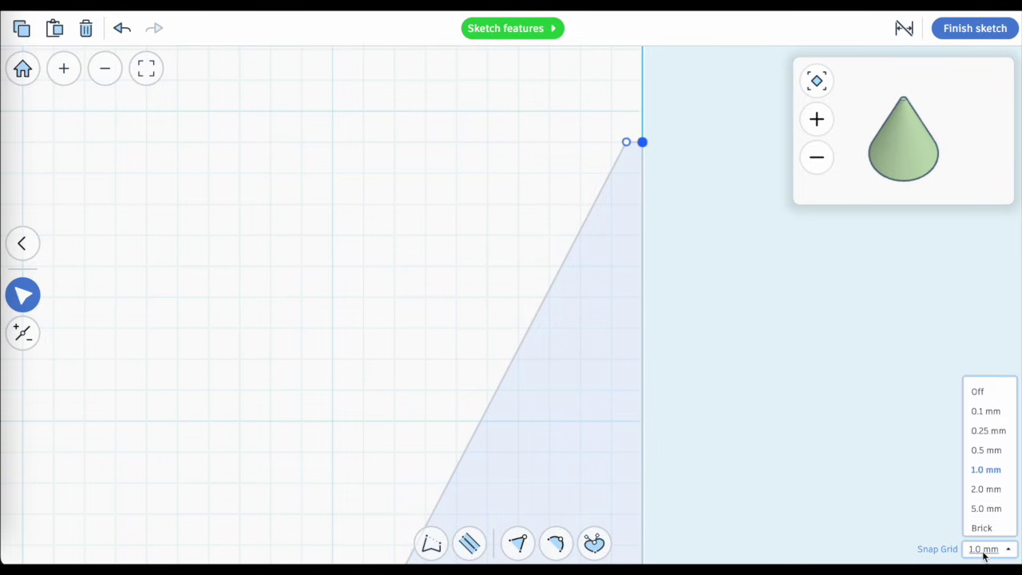
click(990, 443)
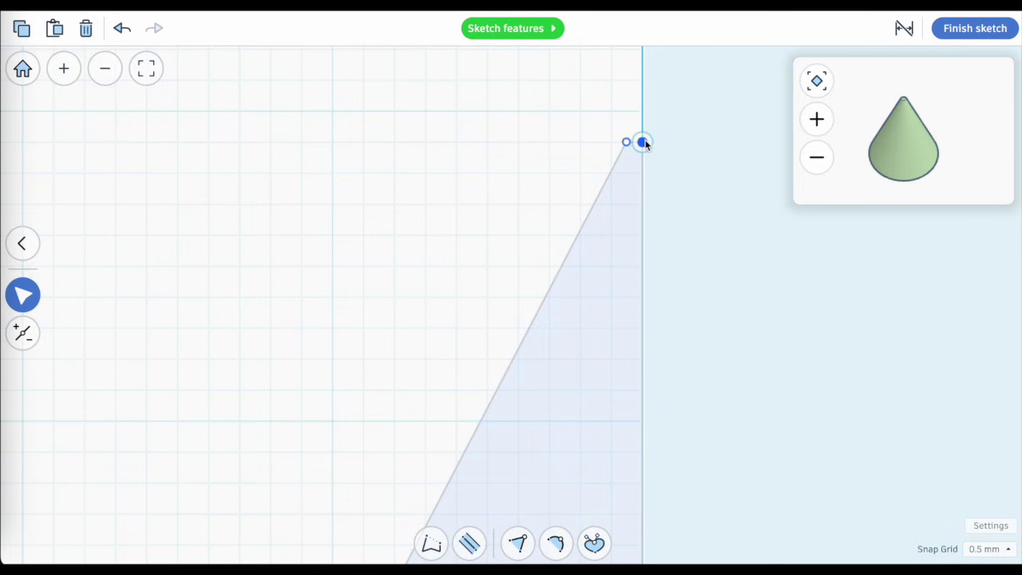
drag(643, 143, 645, 130)
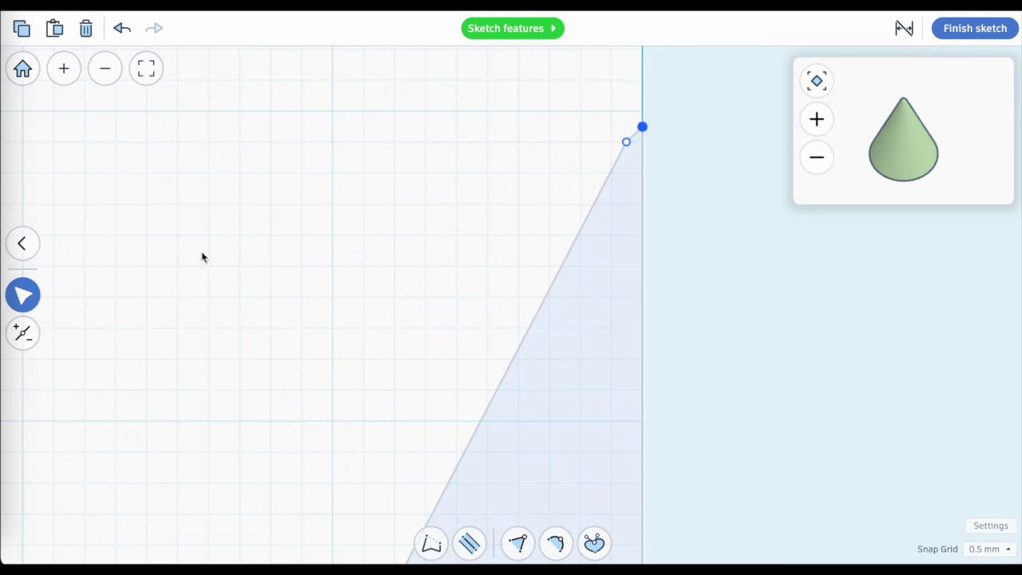
- Convert the apex to a curve point, straighten the edge along the axis and pull the outer curve handle out horizontally by about 0.5 mm
click(593, 543)
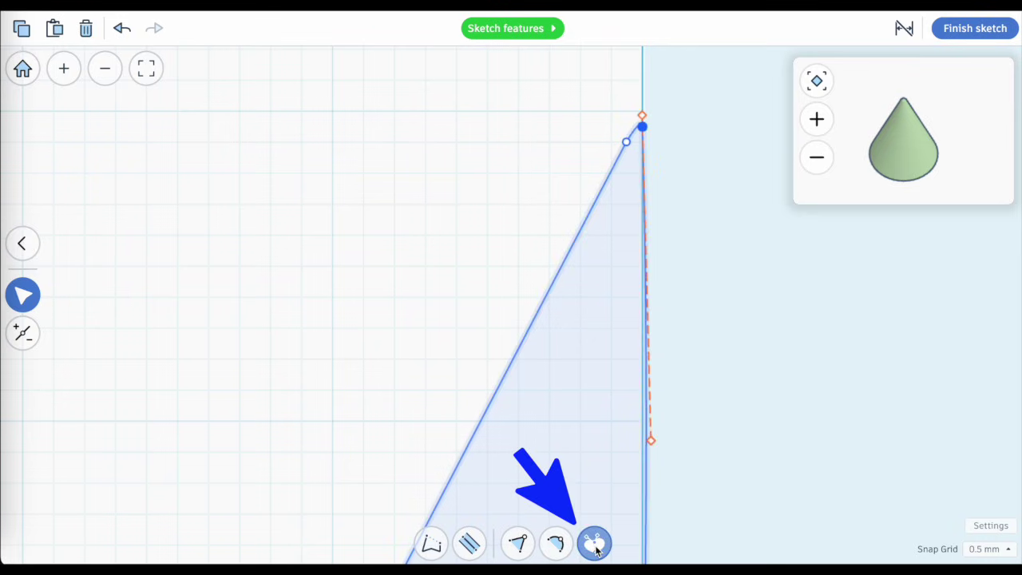
click(645, 456)
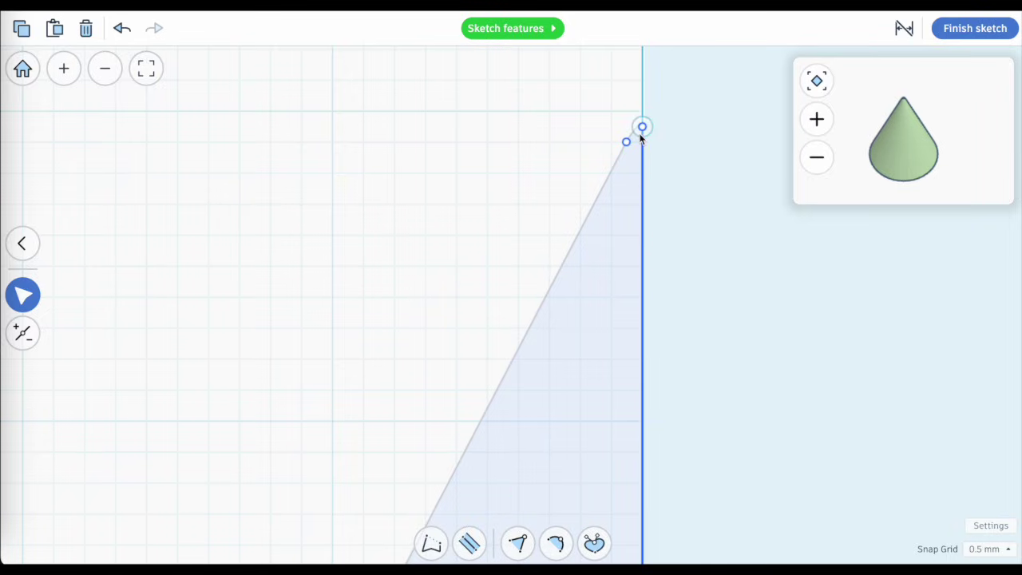
scroll(642, 141, up, 4)
drag(653, 104, 612, 128)
- Set the snap grid to 0.1 mm, shorten the apex's horizontal curve handle to about 0.3 mm and finish the sketch
click(989, 550)
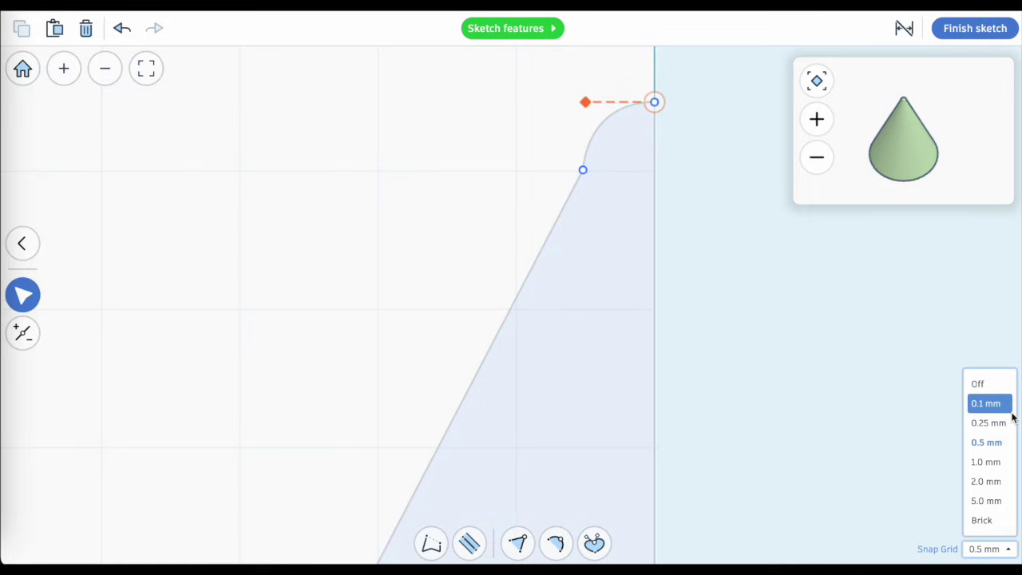
click(1002, 409)
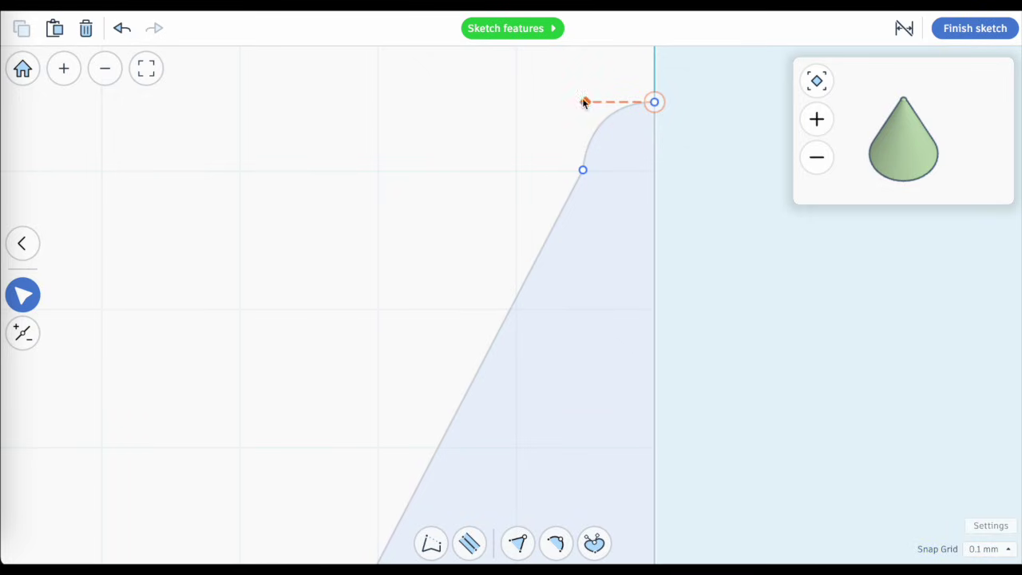
drag(583, 102, 616, 112)
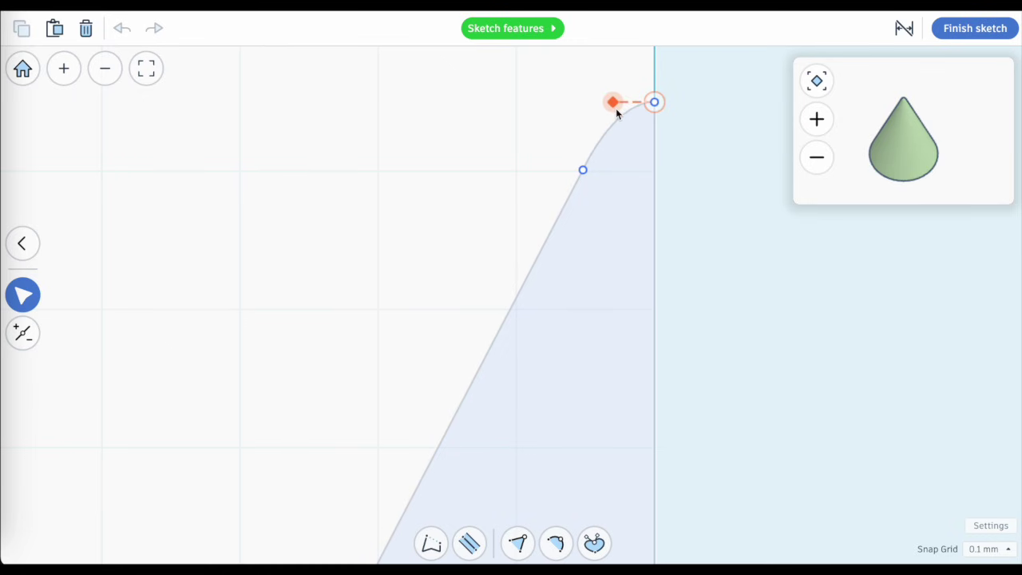
click(991, 29)
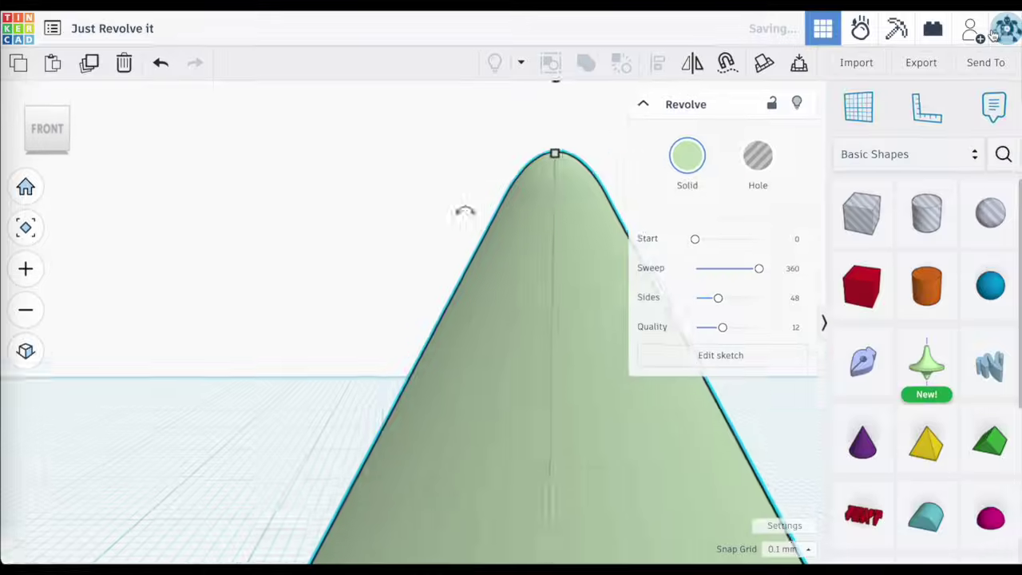
- Compare the rounded tip of the green revolved cone with the sharp tip of the purple cone
click(542, 200)
scroll(612, 178, up, 5)
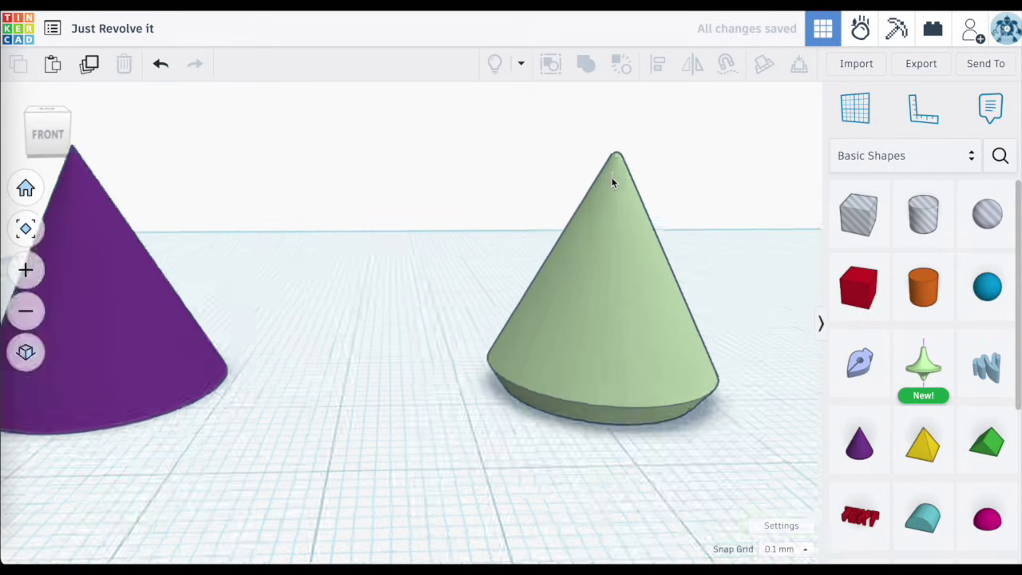
scroll(594, 127, down, 5)
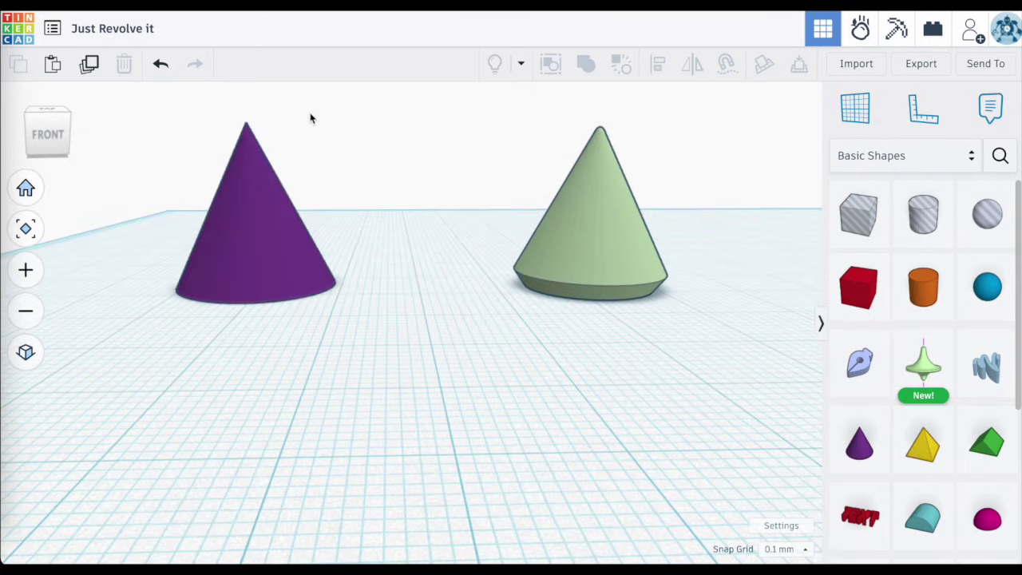
scroll(226, 132, up, 5)
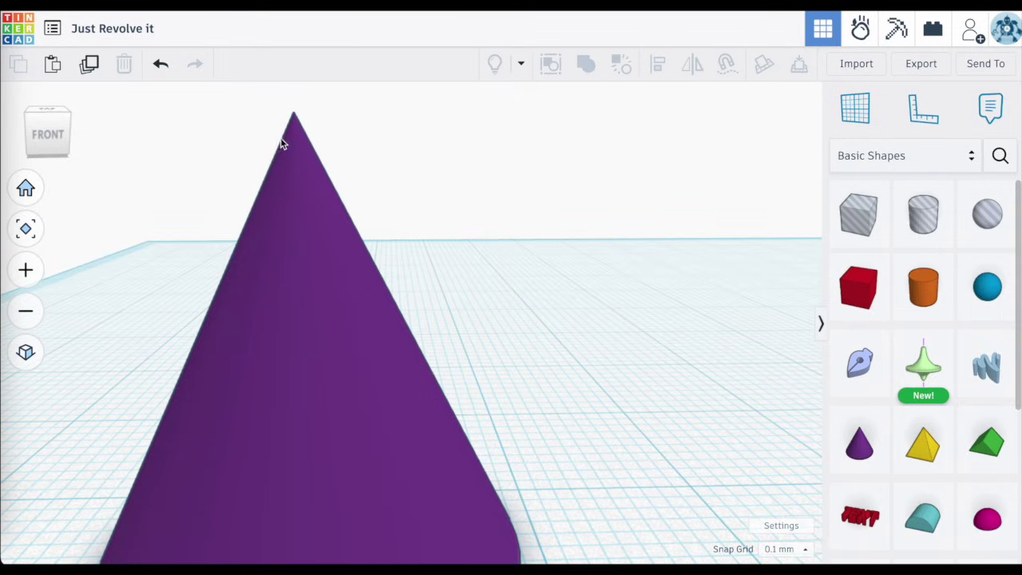
scroll(293, 162, down, 5)
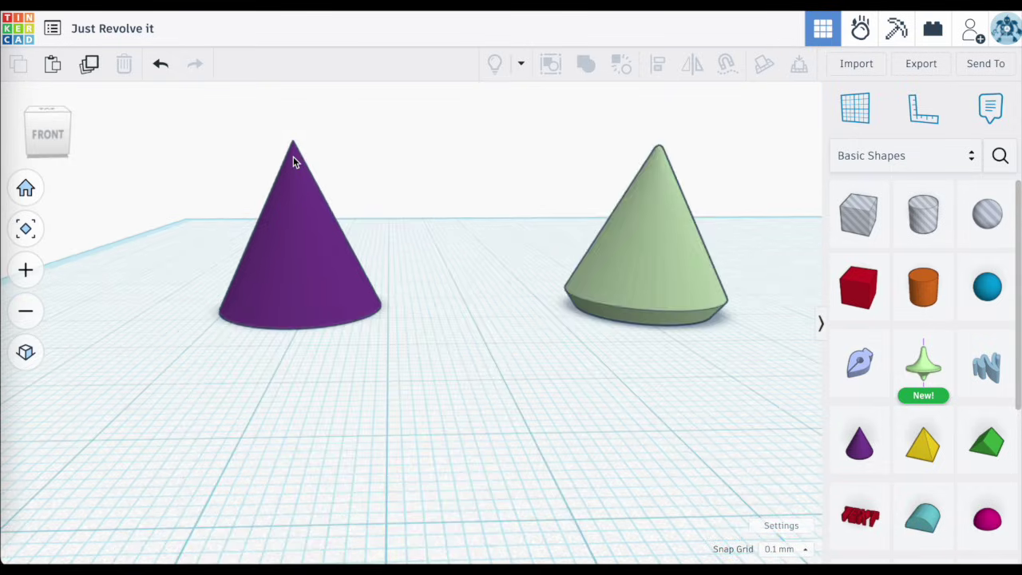
scroll(293, 160, down, 5)
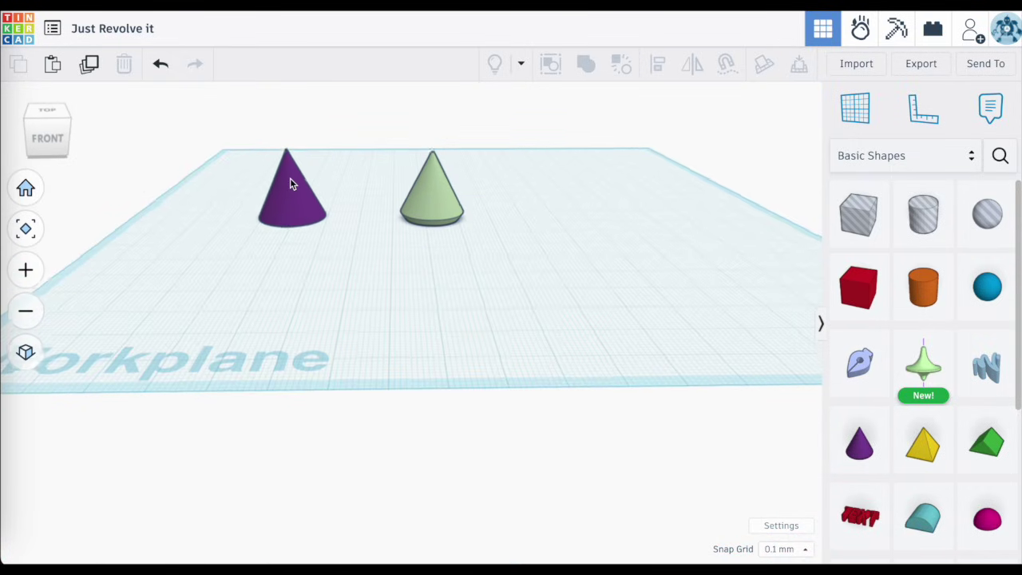
- Place a yellow Pyramid shape on the workplane beside the green cone and review its shape settings
scroll(290, 183, down, 5)
drag(727, 205, 472, 202)
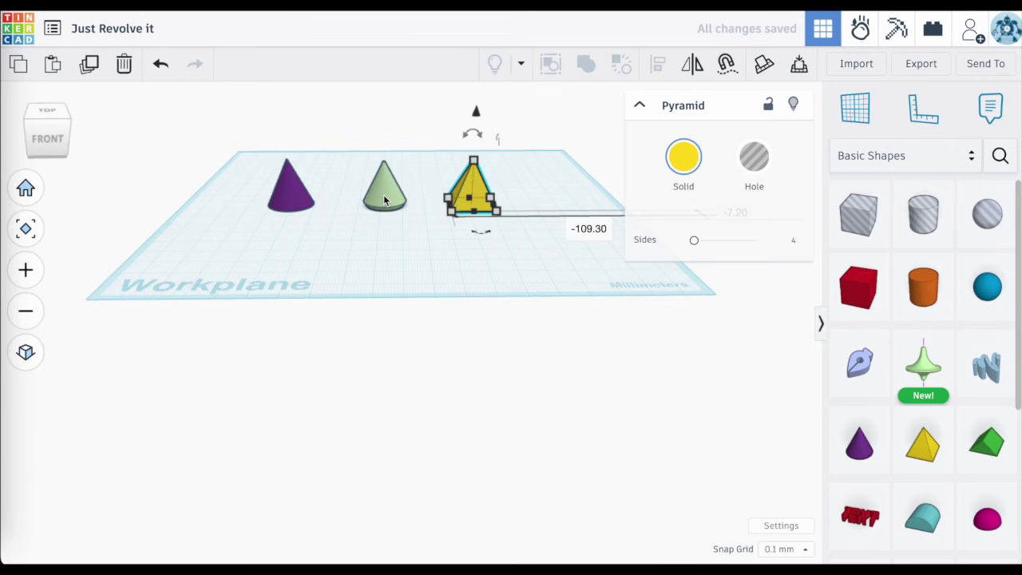
scroll(384, 194, up, 3)
scroll(612, 164, up, 2)
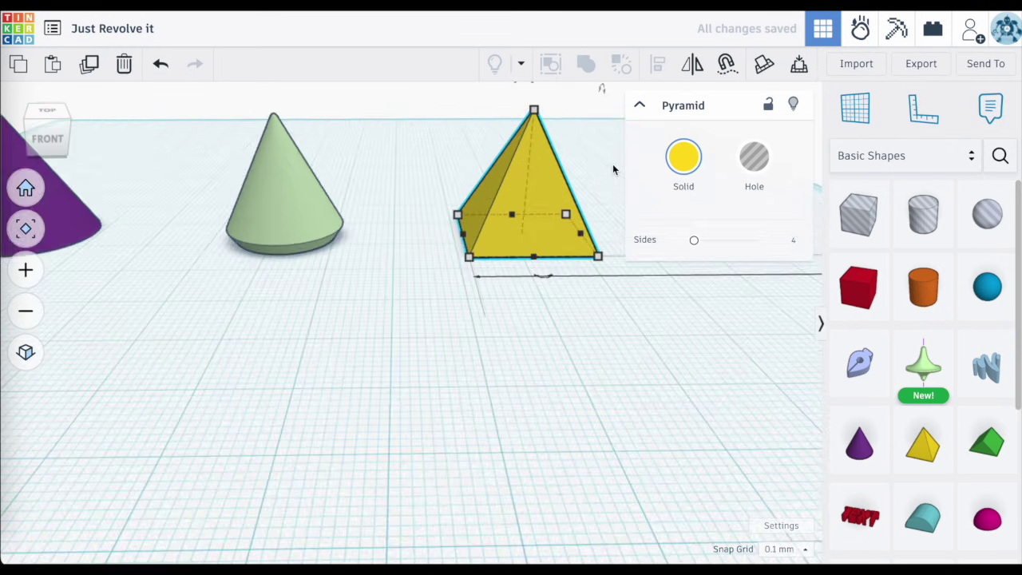
click(643, 108)
click(642, 108)
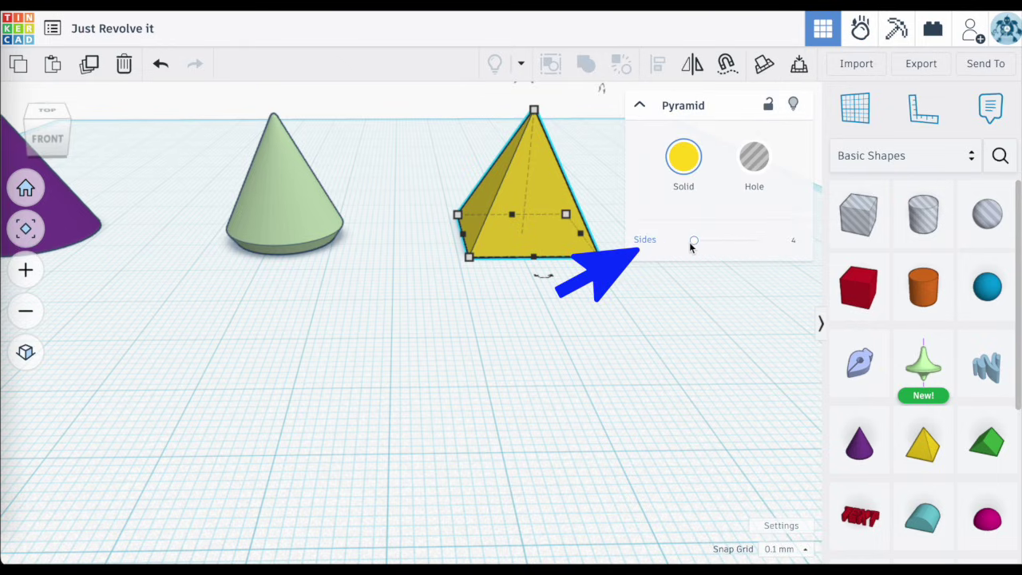
click(650, 346)
- Turn the green revolved cone into a pyramid by setting its sides to 4, and inspect its bevelled base
click(300, 230)
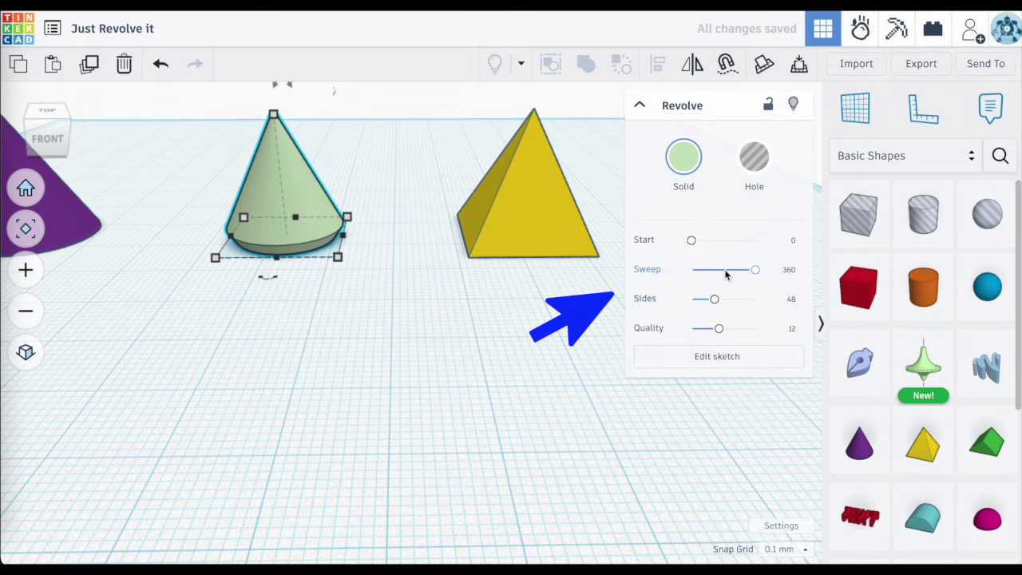
click(794, 300)
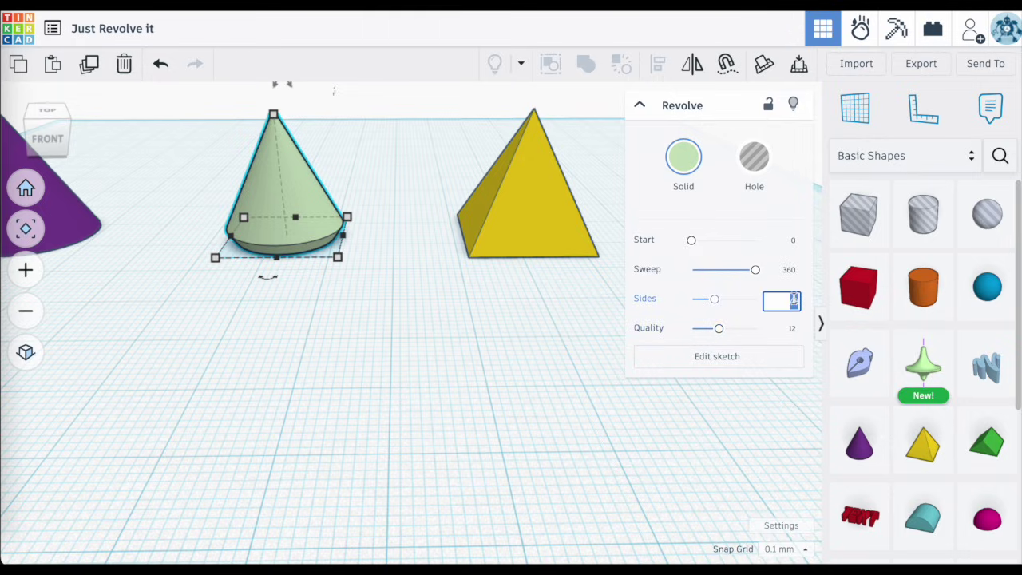
text(4)
key(Return)
click(418, 327)
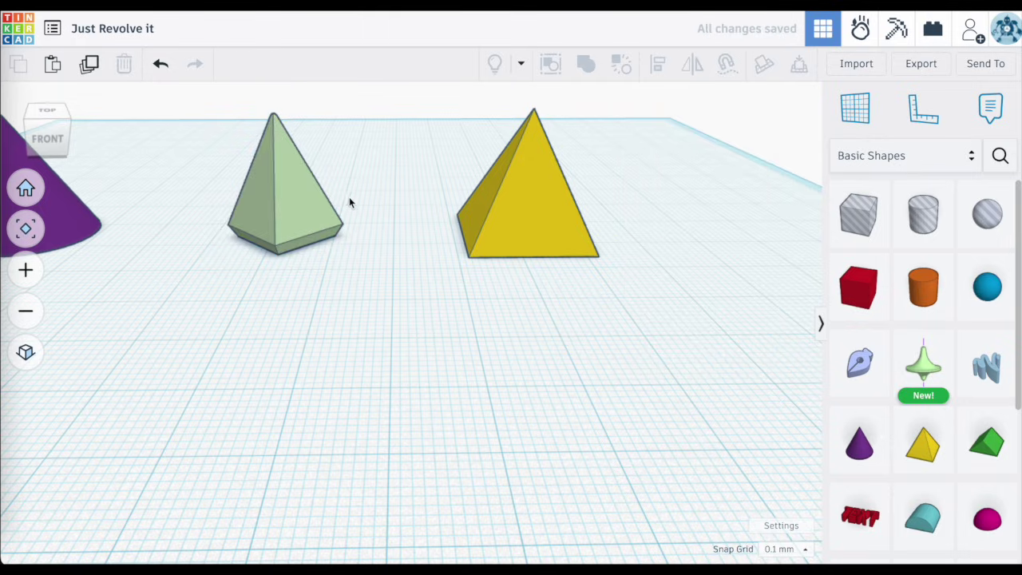
scroll(348, 199, up, 3)
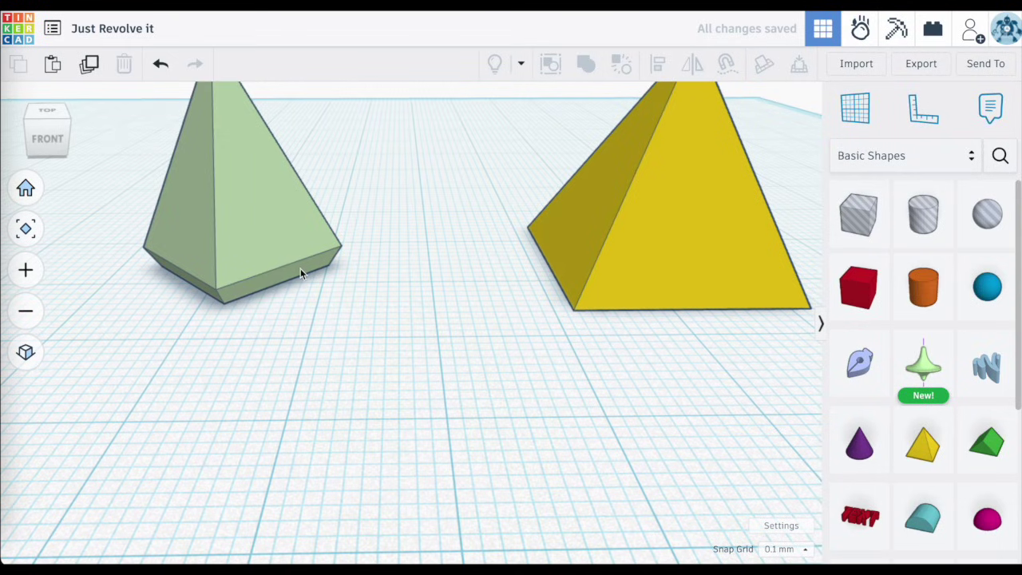
right_drag(256, 280, 281, 296)
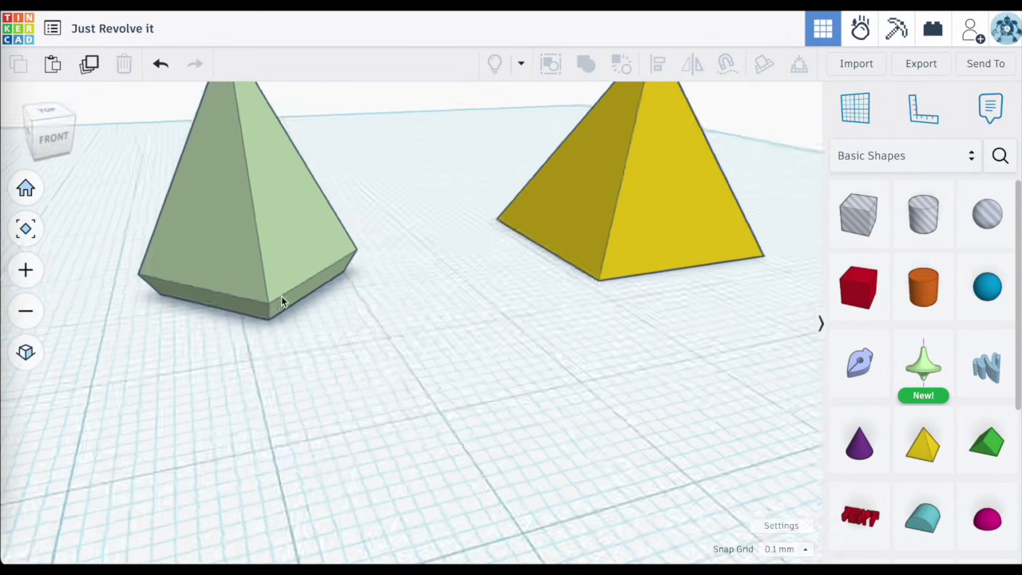
scroll(281, 296, down, 3)
scroll(213, 144, up, 3)
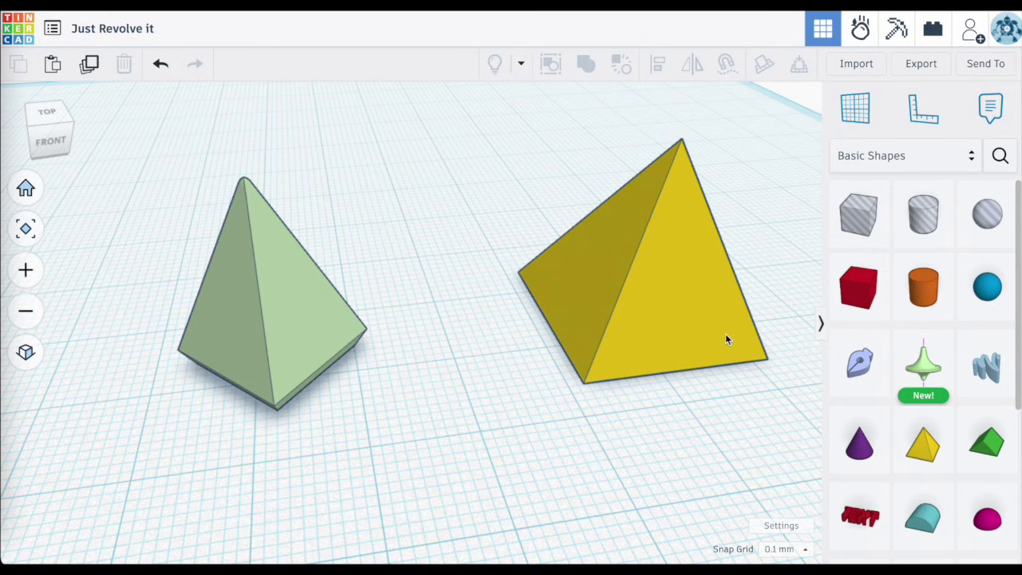
- Rotate the green revolved pyramid 45° about its vertical axis so its base edges match the yellow pyramid's orientation
click(663, 361)
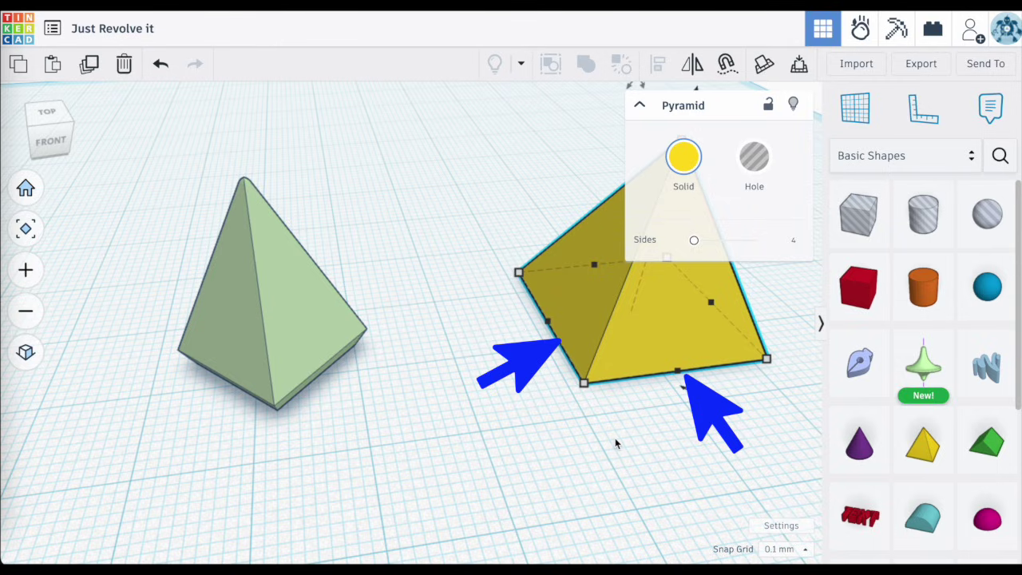
click(305, 332)
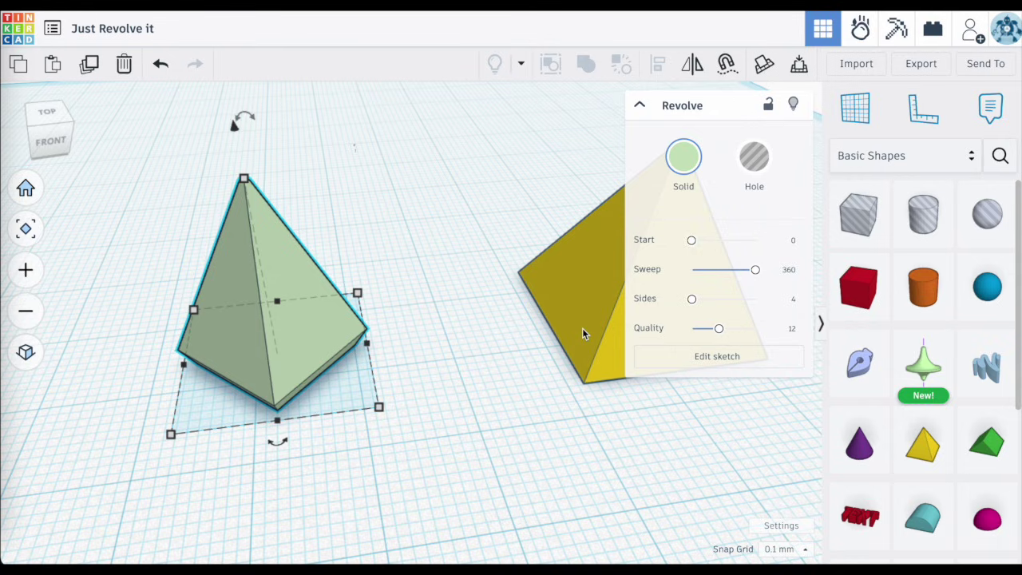
drag(277, 441, 198, 431)
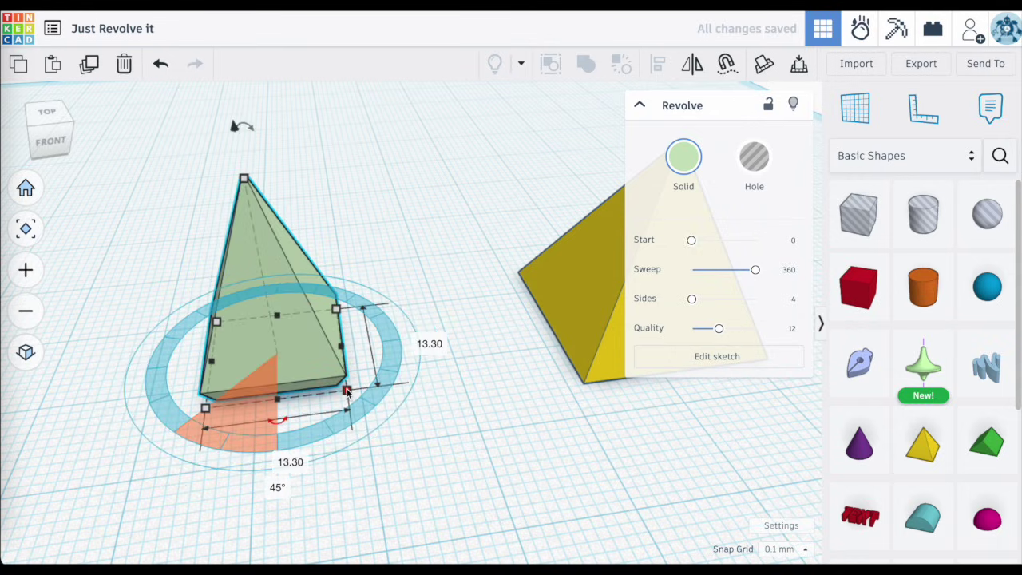
- Resize the green revolved pyramid's base to 20 mm by 20 mm
text(20)
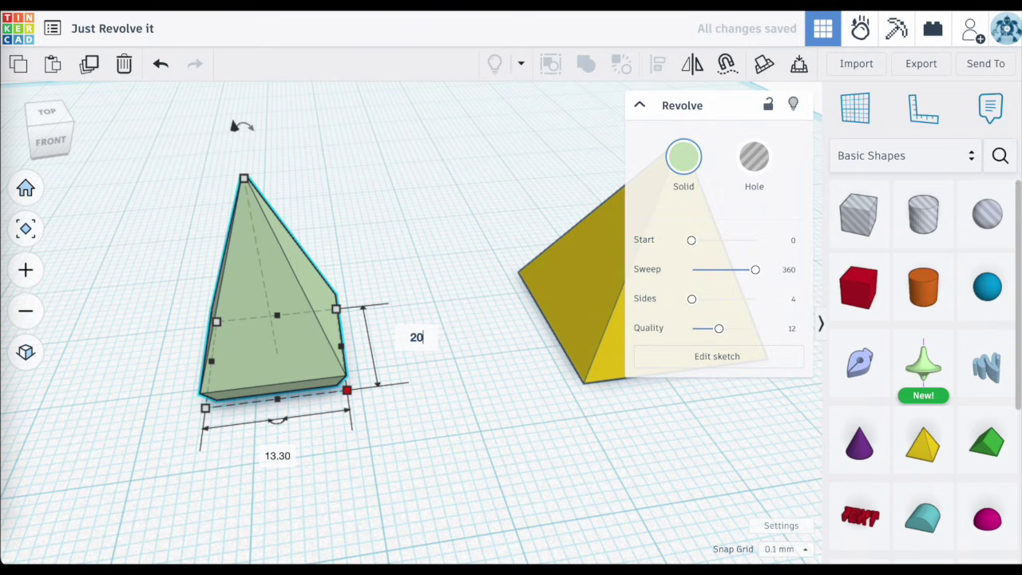
key(Return)
click(278, 518)
text(20)
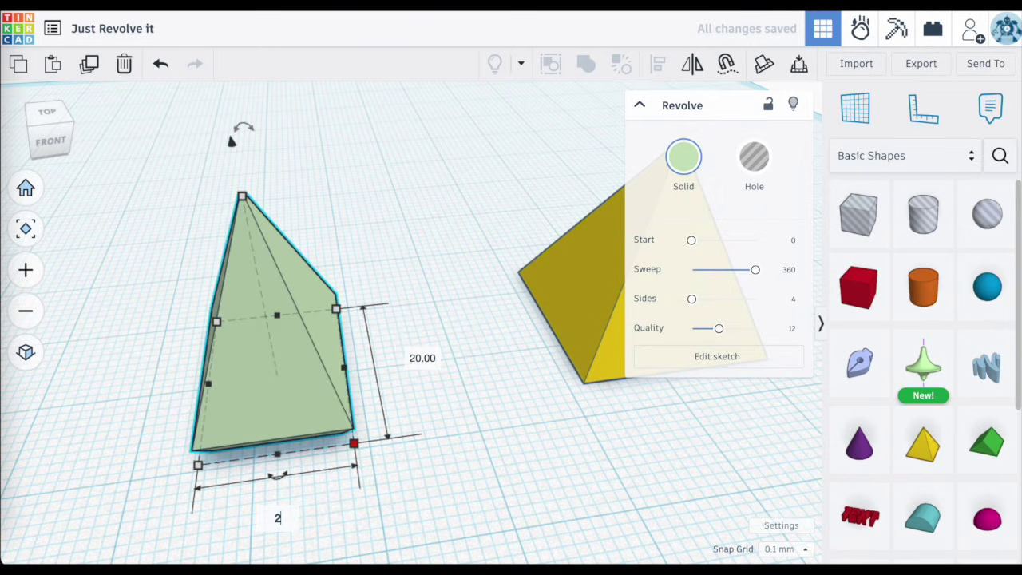
key(Return)
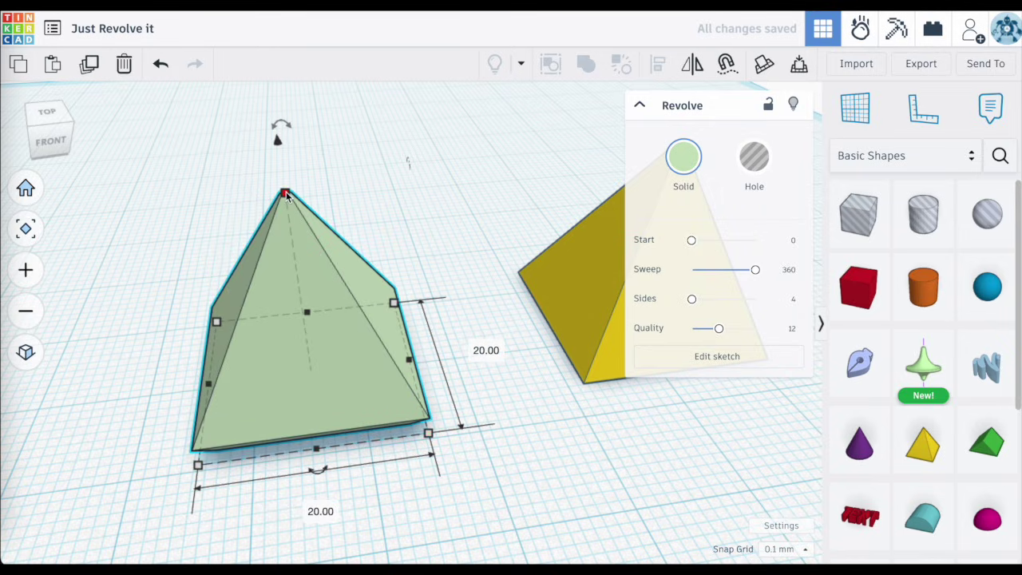
- Move the green pyramid about 4.15 mm away from the yellow pyramid and about 2.85 mm towards the back of the workplane
click(430, 232)
right_drag(430, 232, 400, 375)
scroll(401, 375, down, 3)
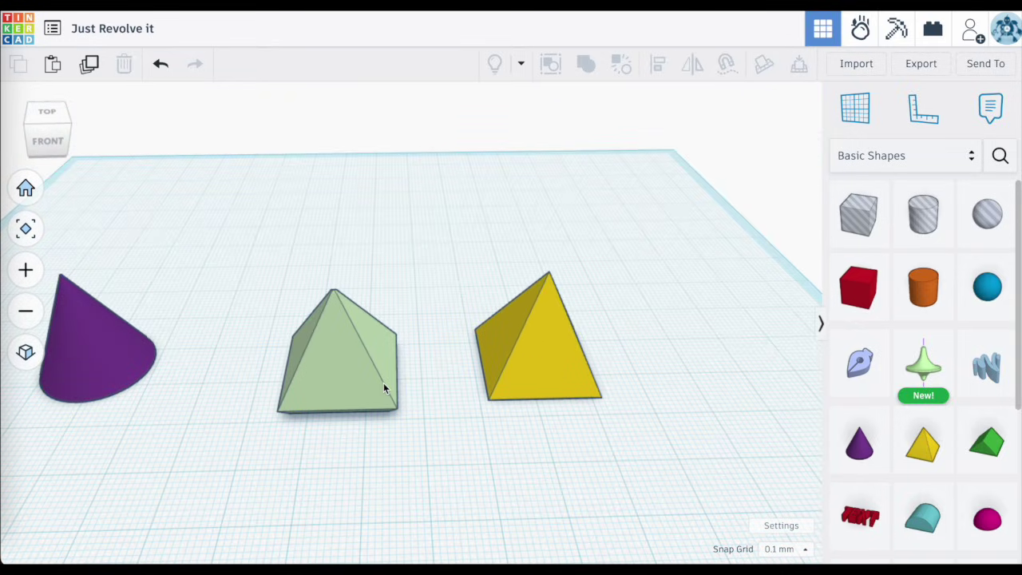
drag(349, 376, 324, 373)
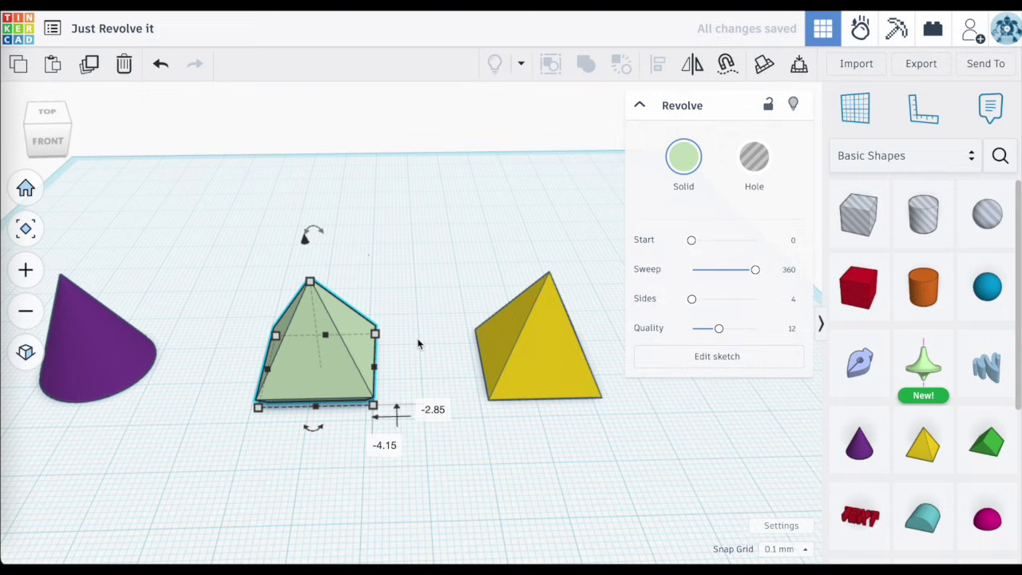
click(417, 341)
- Compare the green pyramid's bevelled base and rounded tip with the standard yellow pyramid
right_drag(418, 342, 386, 366)
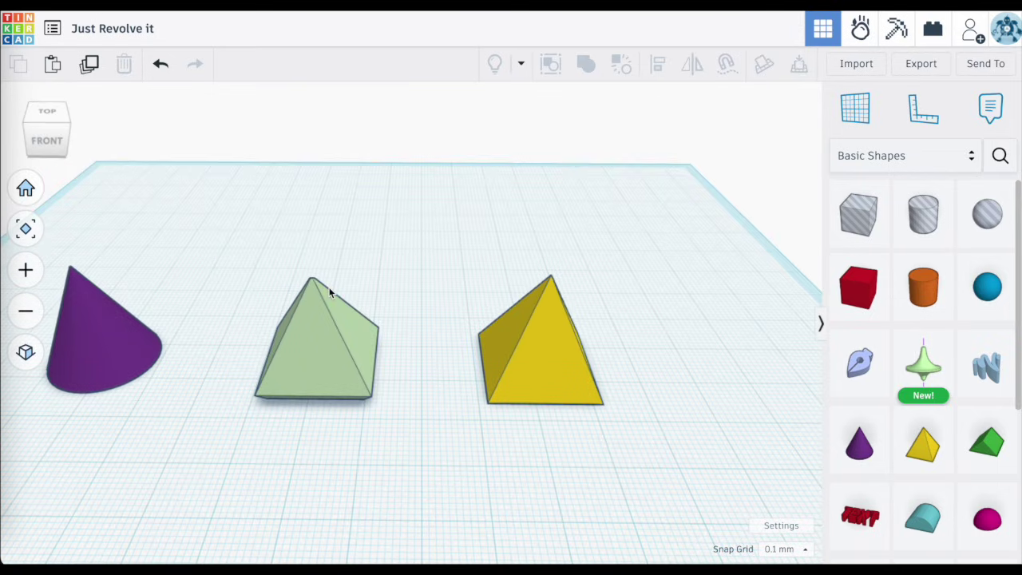
scroll(330, 292, up, 3)
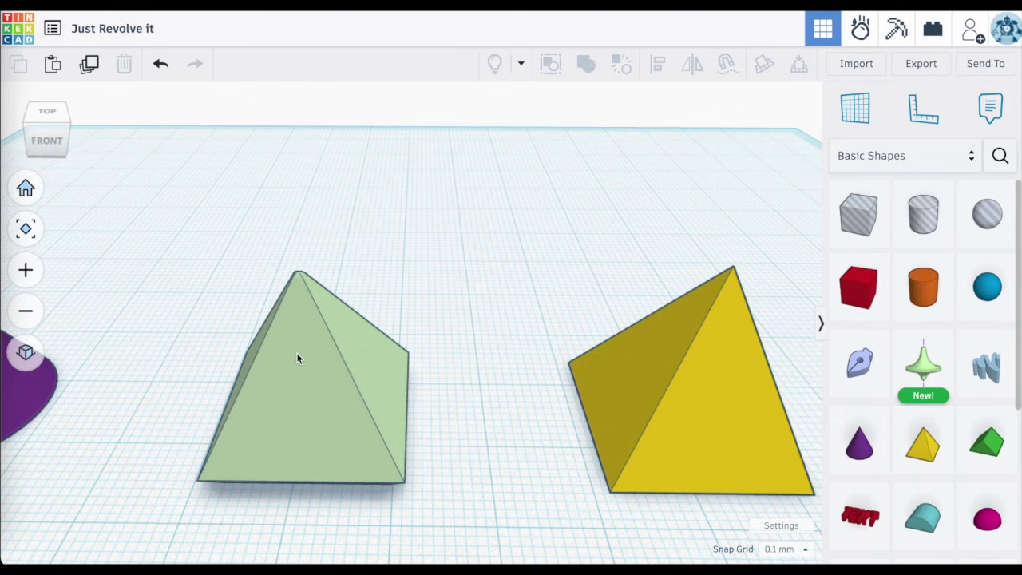
scroll(297, 358, down, 3)
click(534, 410)
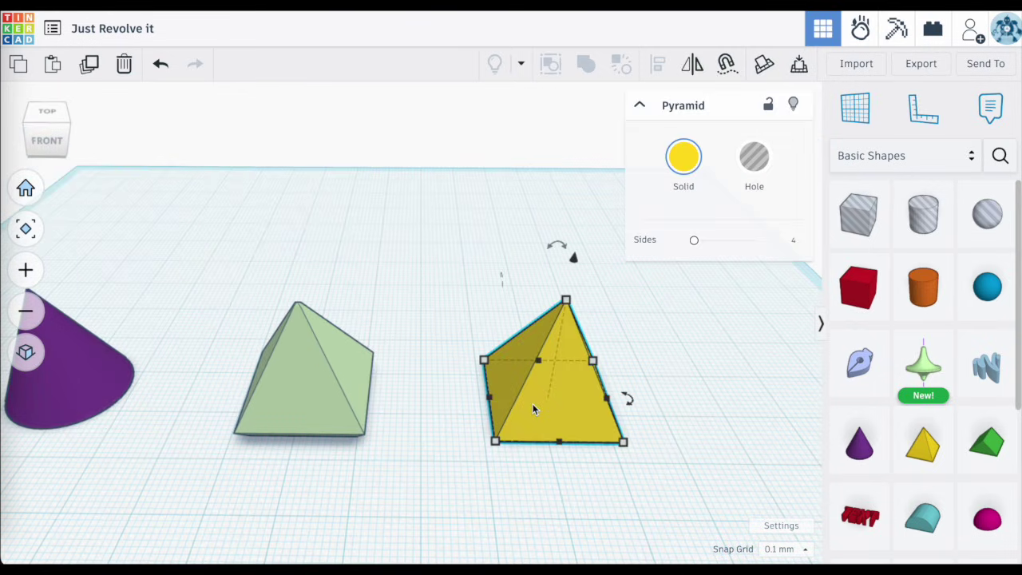
scroll(343, 409, up, 5)
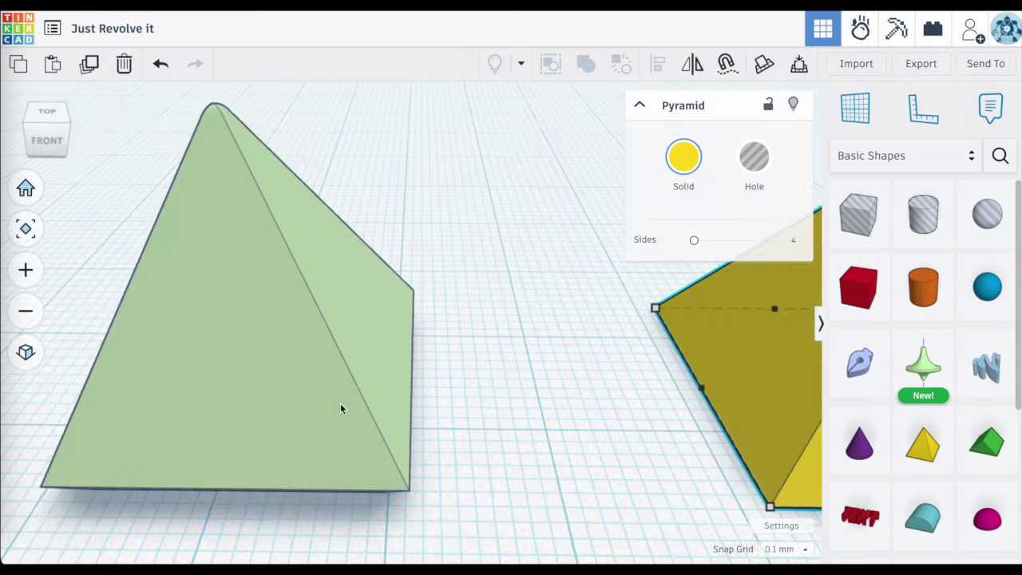
right_drag(365, 330, 351, 379)
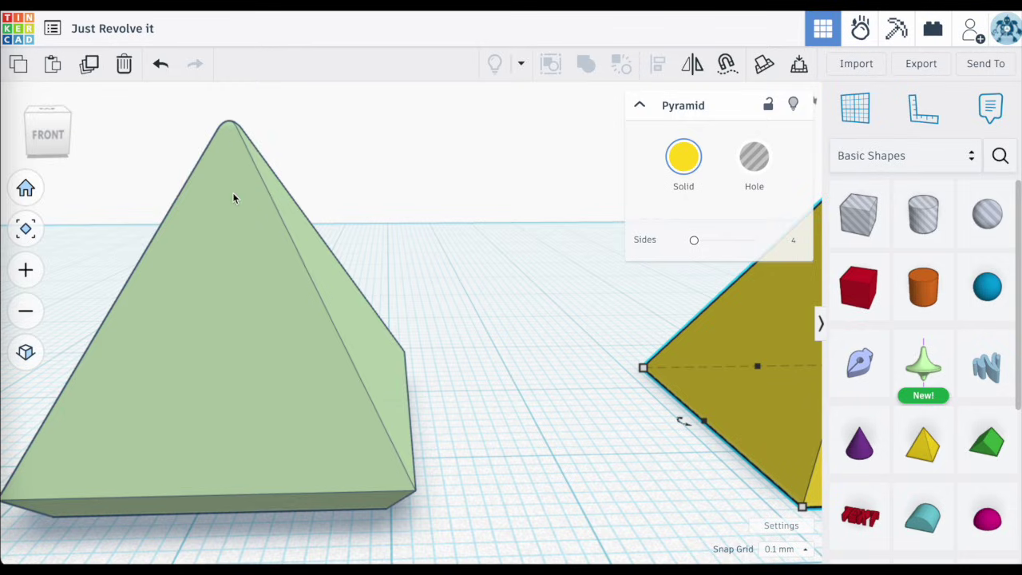
scroll(495, 467, down, 5)
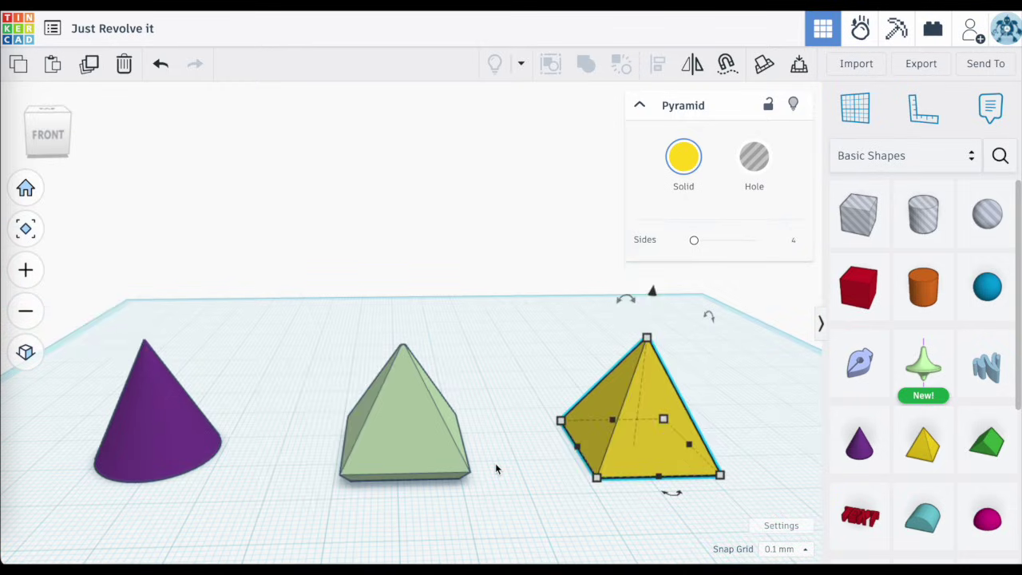
scroll(495, 467, up, 3)
scroll(495, 468, down, 3)
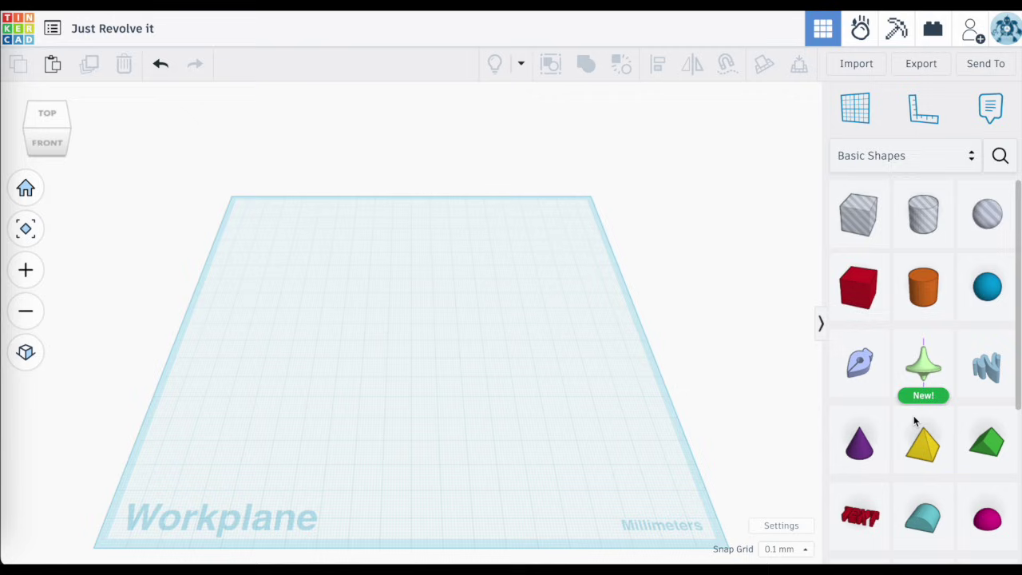
- Place a Torus, a Tube and a Ring side by side in a row on the empty workplane
scroll(916, 420, down, 5)
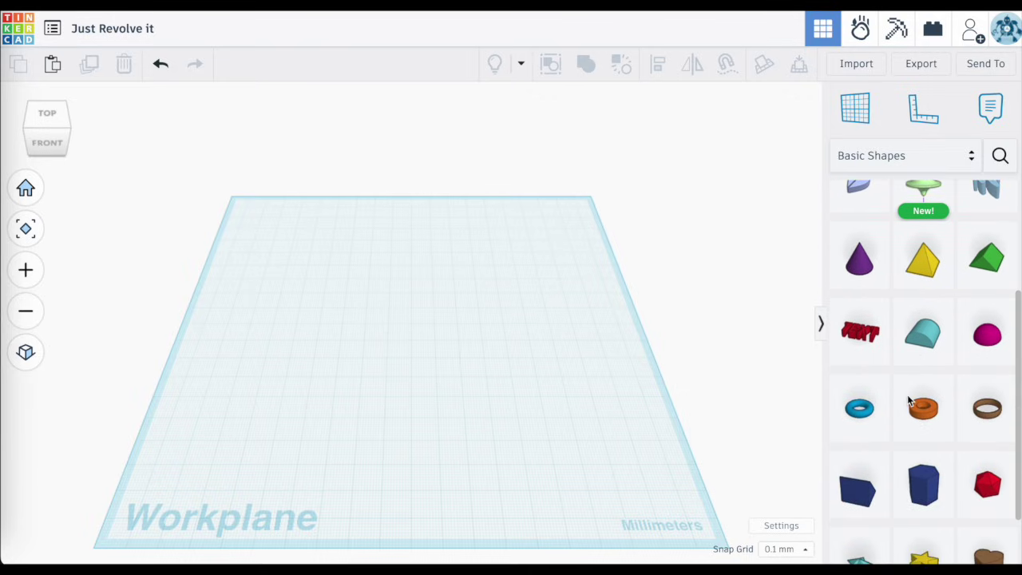
scroll(909, 400, down, 2)
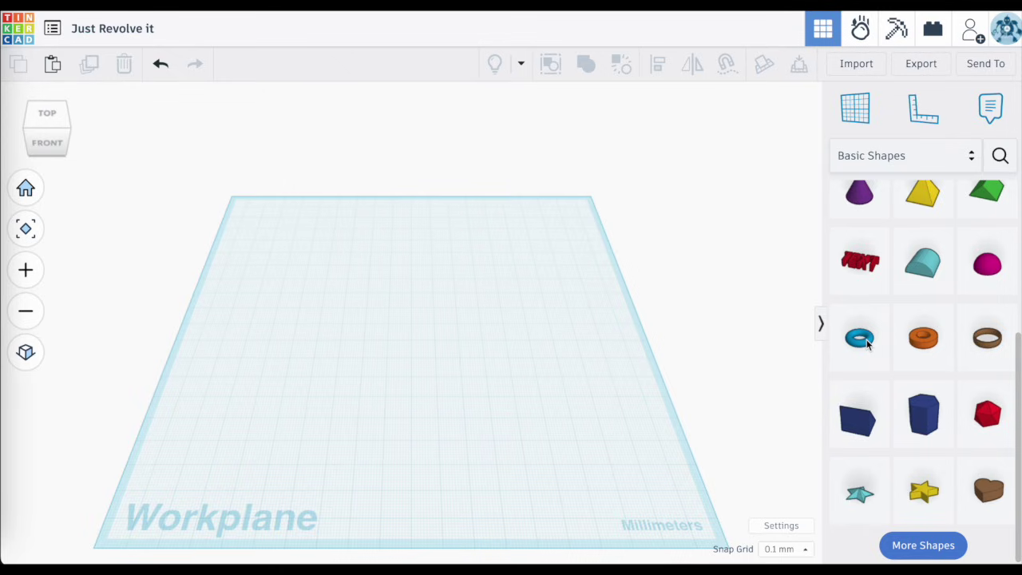
drag(867, 342, 279, 264)
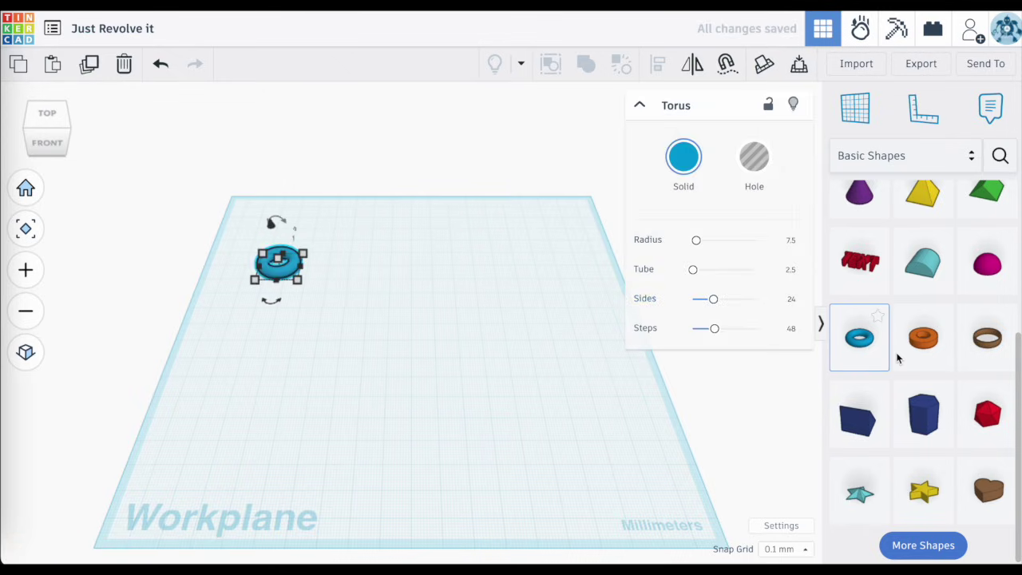
drag(924, 338, 404, 268)
drag(987, 341, 527, 268)
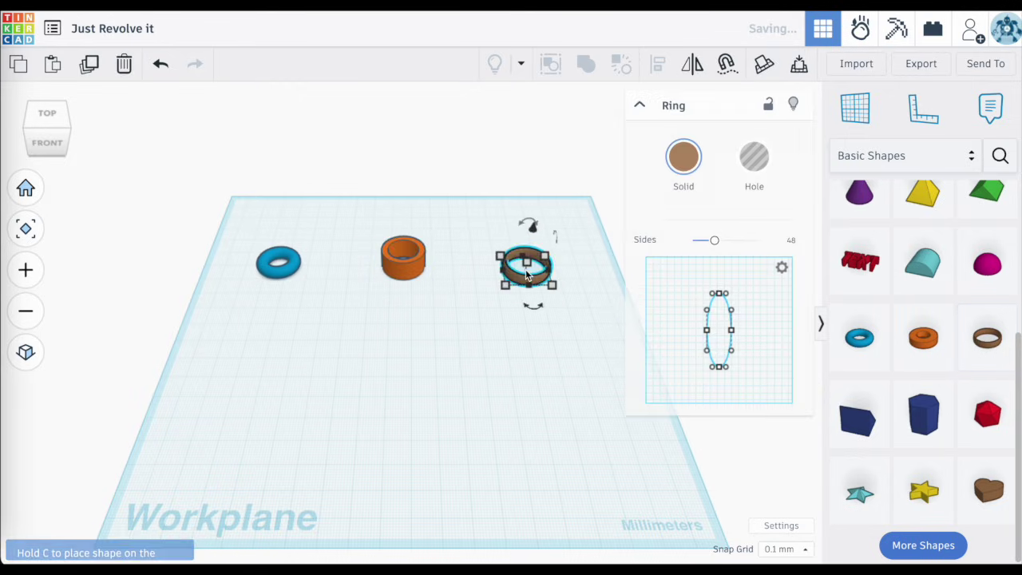
- Review the shape settings of the blue torus and the orange tube
click(491, 323)
click(272, 267)
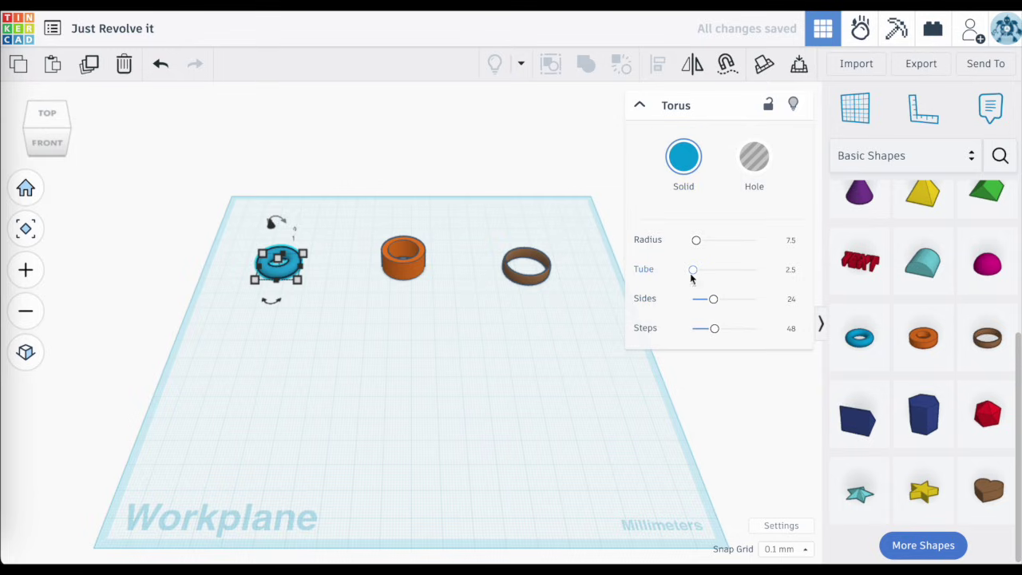
click(424, 265)
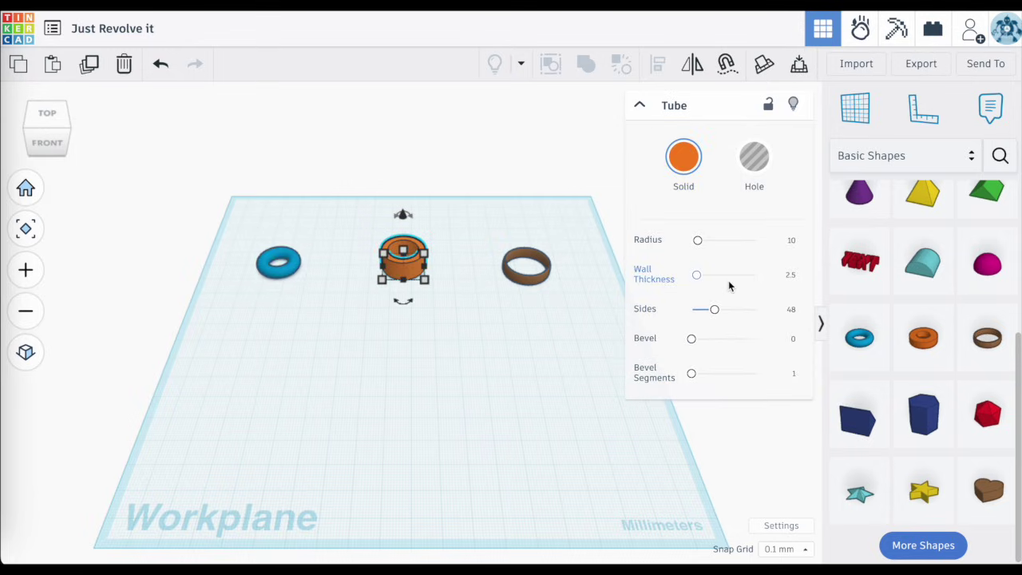
- Enlarge the blue torus to a radius of 16.75 and a tube value of 2.97
click(525, 281)
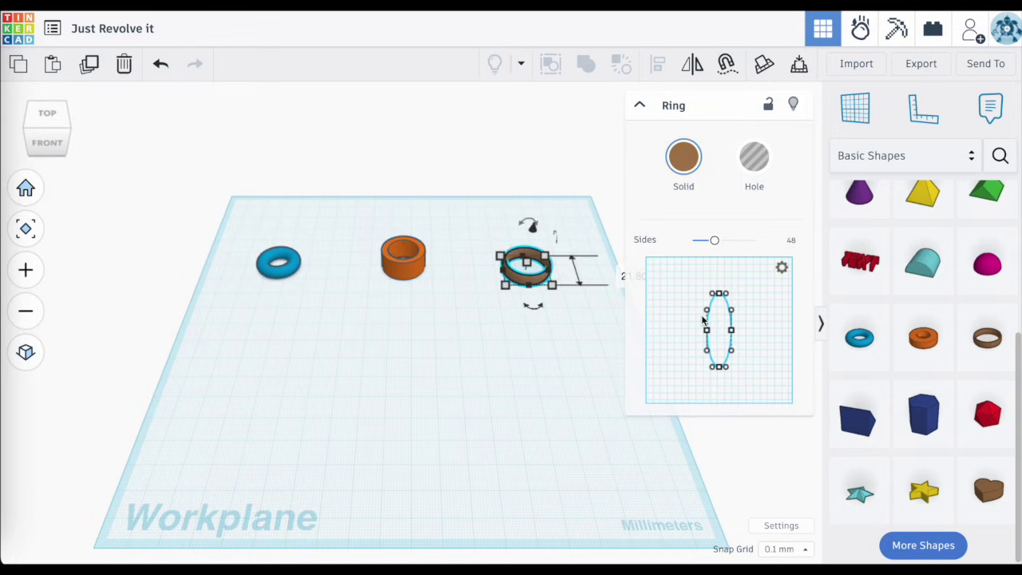
click(279, 263)
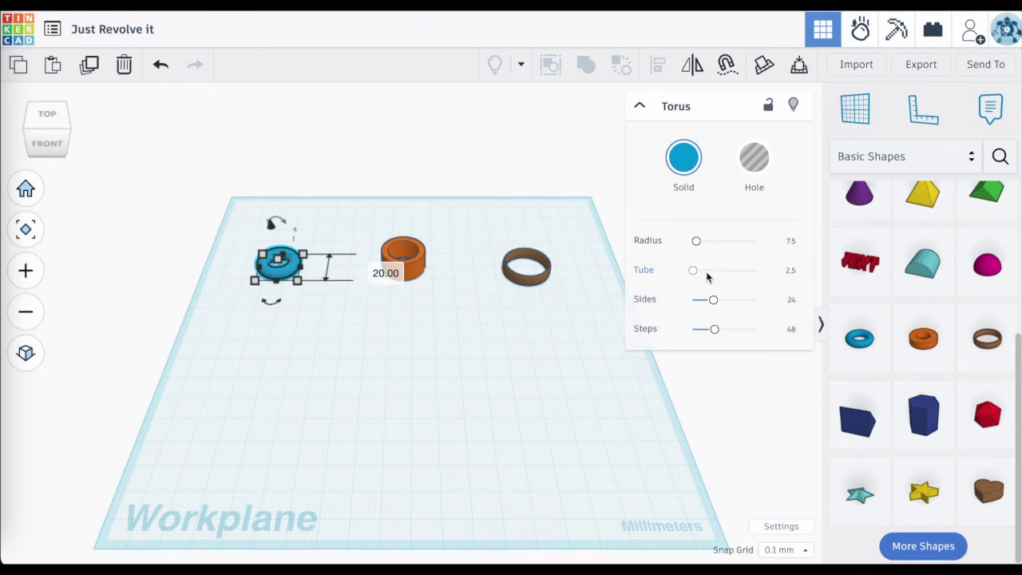
drag(693, 270, 701, 240)
- Set the orange tube's radius to 16.75, wall thickness to 2.334 and bevel to 1.58
click(383, 276)
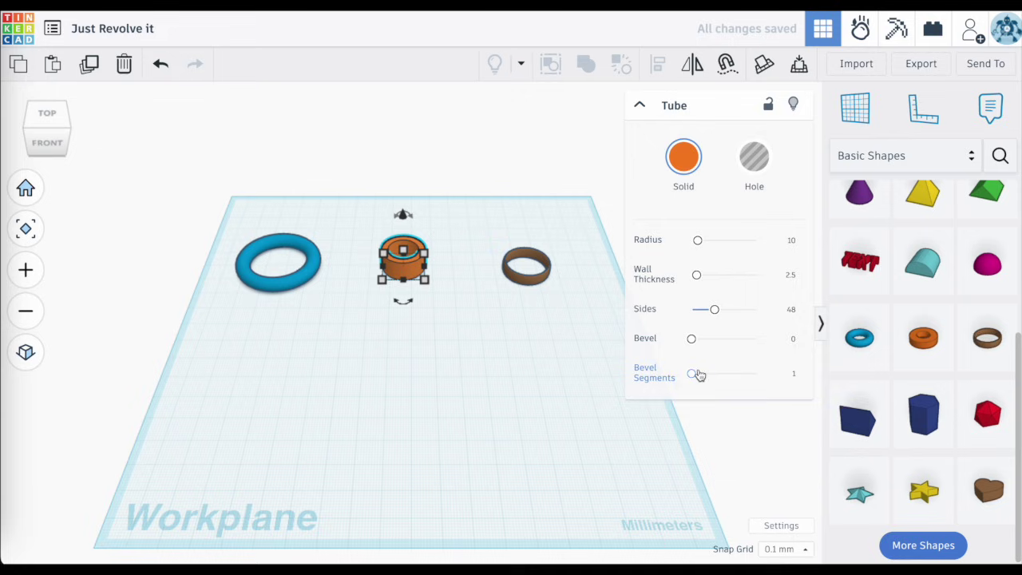
drag(700, 241, 696, 275)
scroll(443, 252, up, 4)
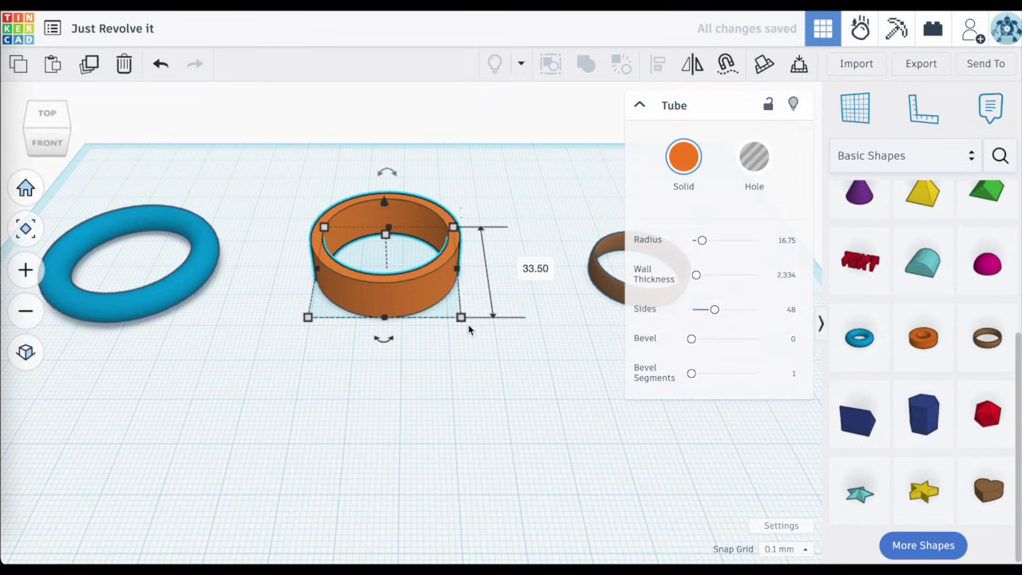
drag(704, 340, 711, 341)
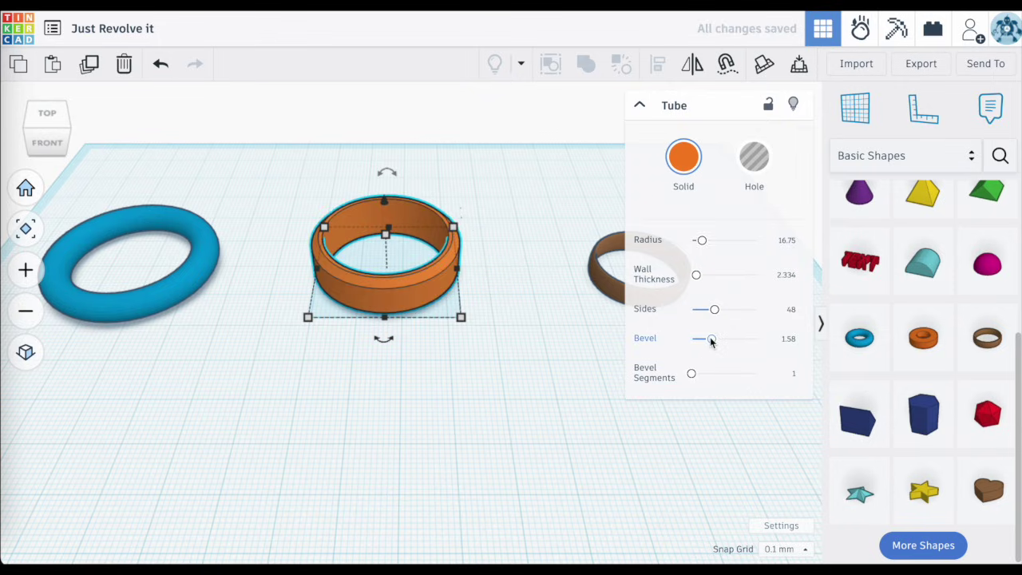
- Reshape the brown ring's cross-section by widening the curve at its upper end and pulling its outer side outward into a thick bulge
click(182, 285)
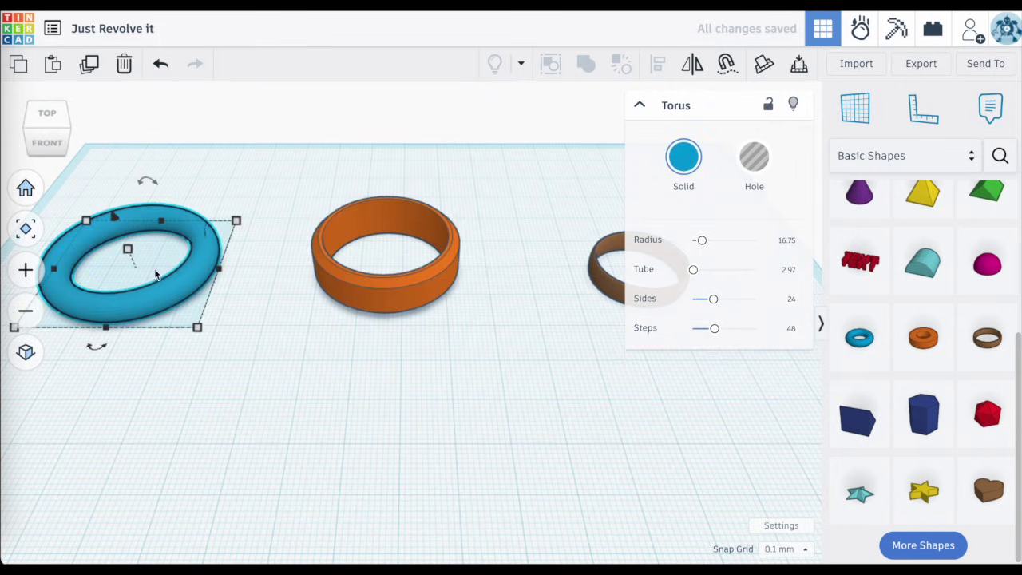
right_drag(199, 286, 468, 338)
click(587, 299)
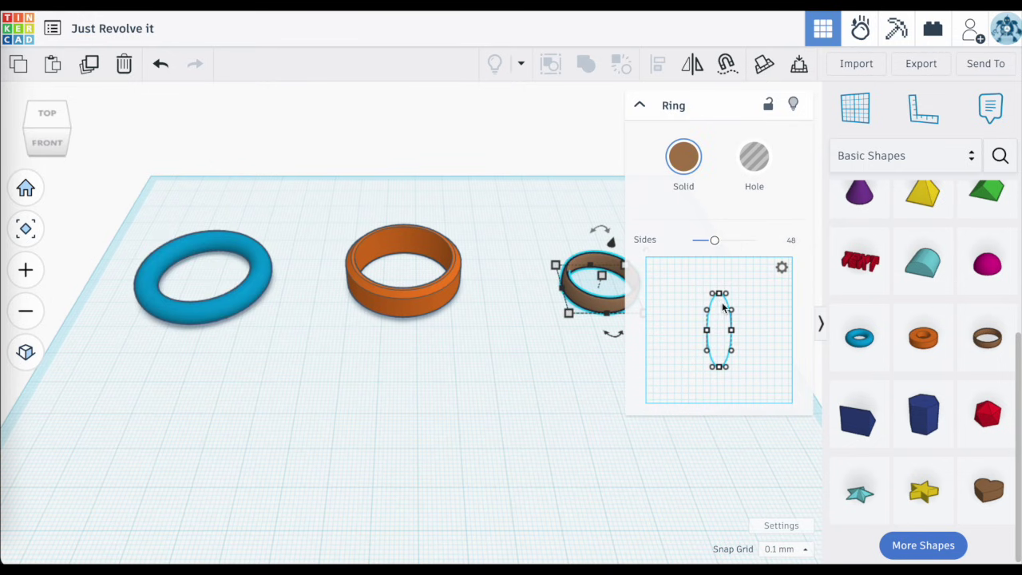
click(26, 228)
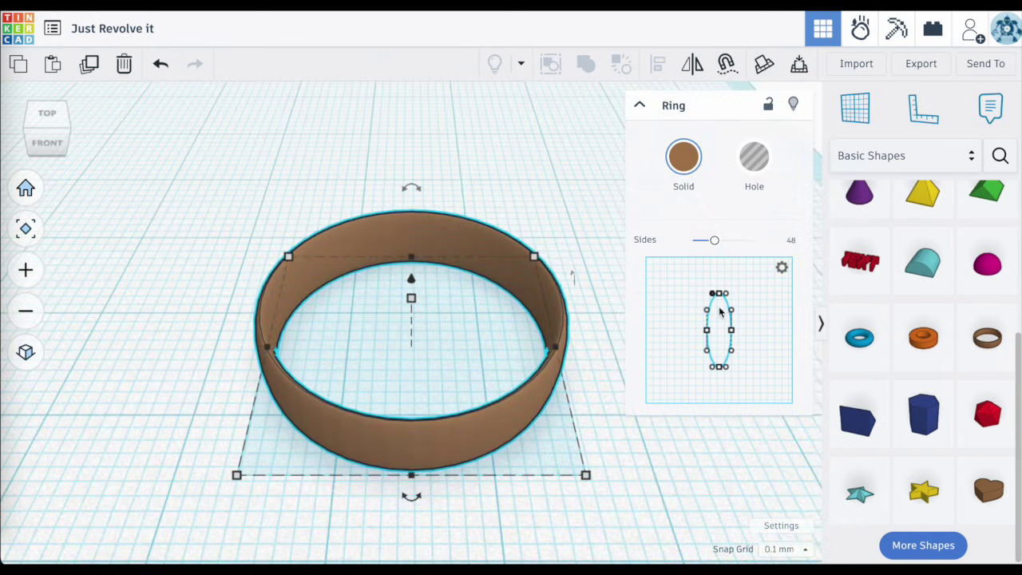
drag(714, 297, 692, 296)
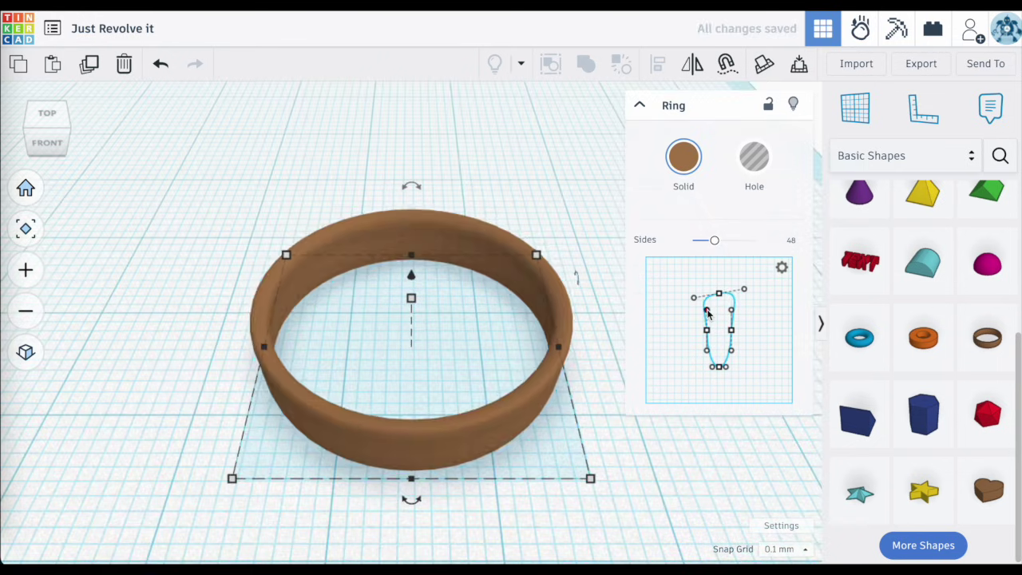
drag(730, 330, 755, 335)
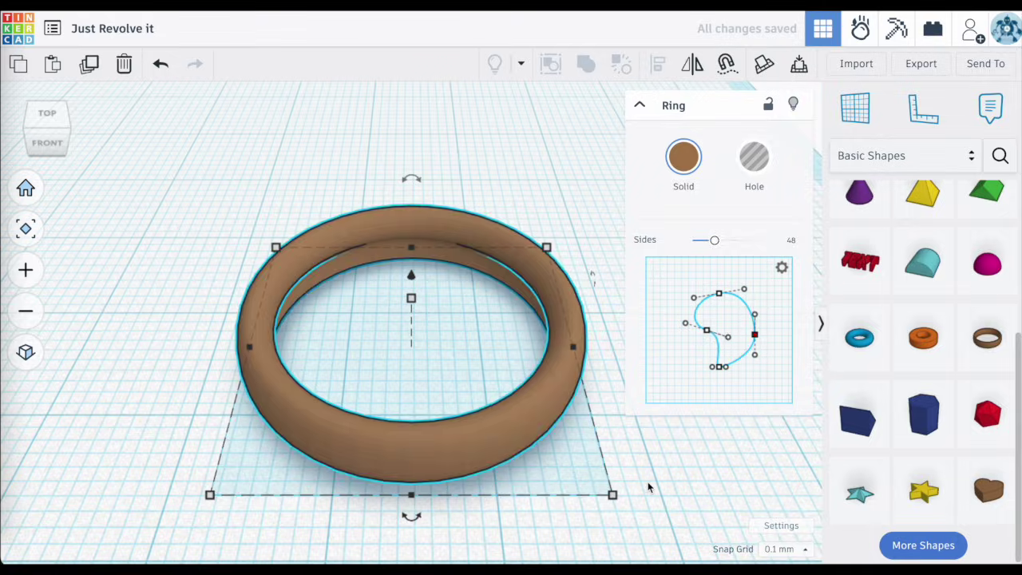
scroll(648, 482, down, 5)
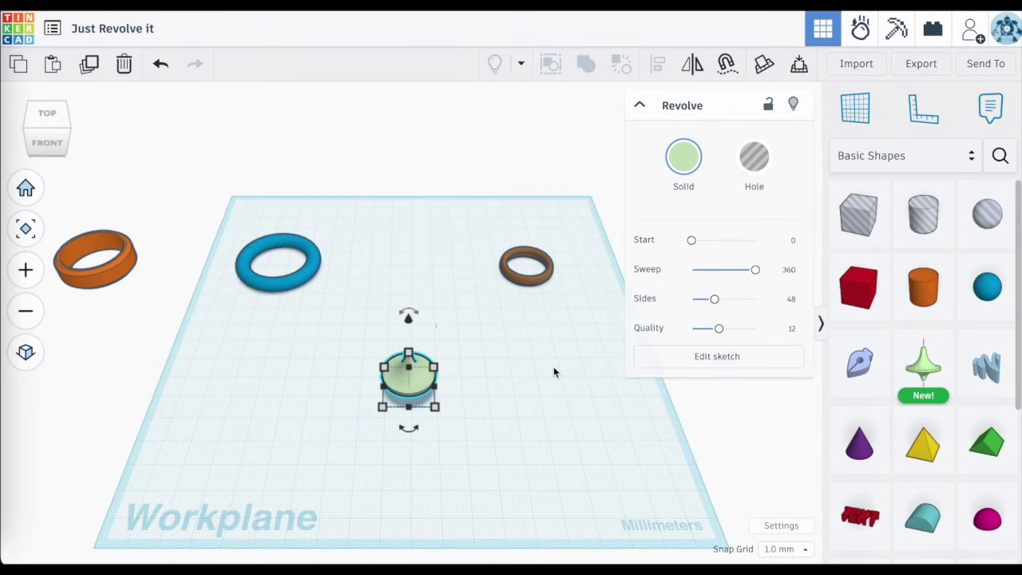
- Replace the green Revolve shape's profile with a rectangle 6 mm wide and 20 mm tall on the base line, 14 mm from the axis, and finish the sketch
click(484, 402)
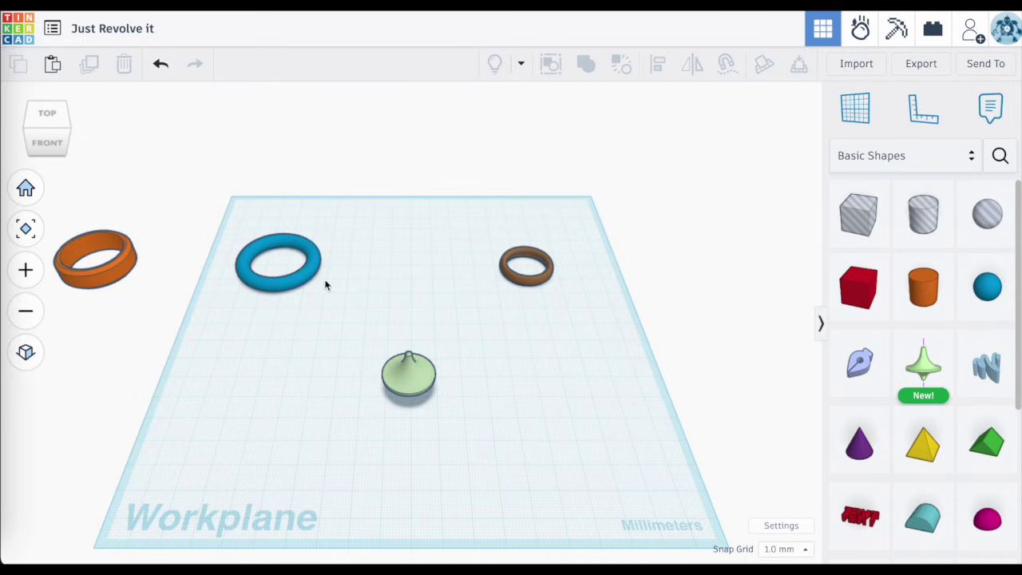
double_click(414, 389)
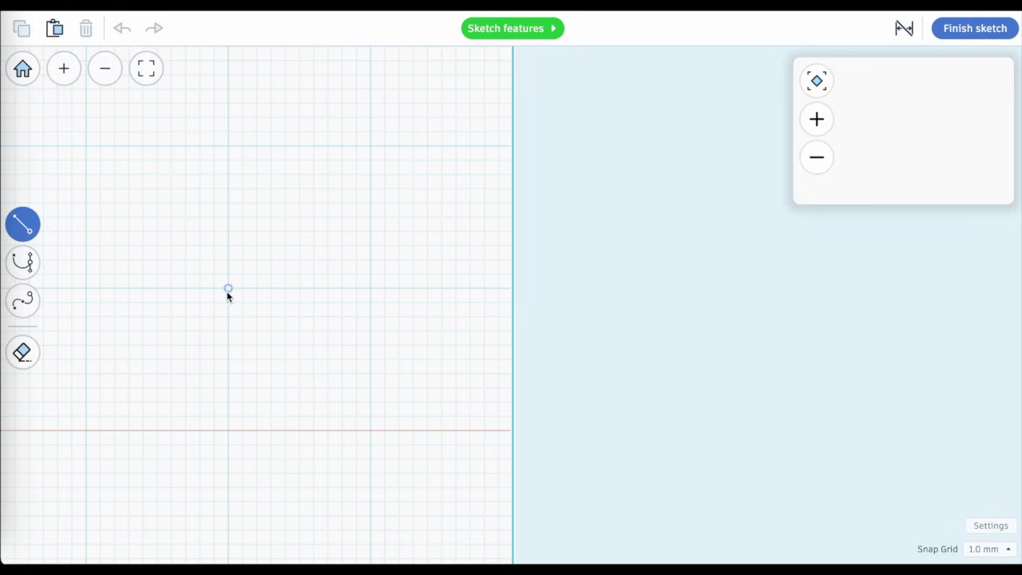
click(228, 146)
click(314, 147)
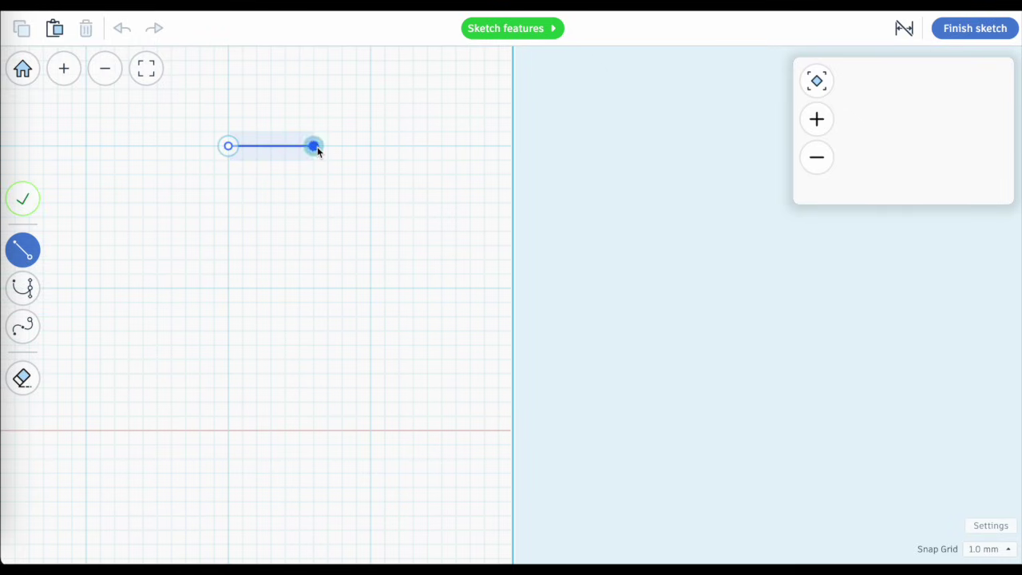
click(316, 433)
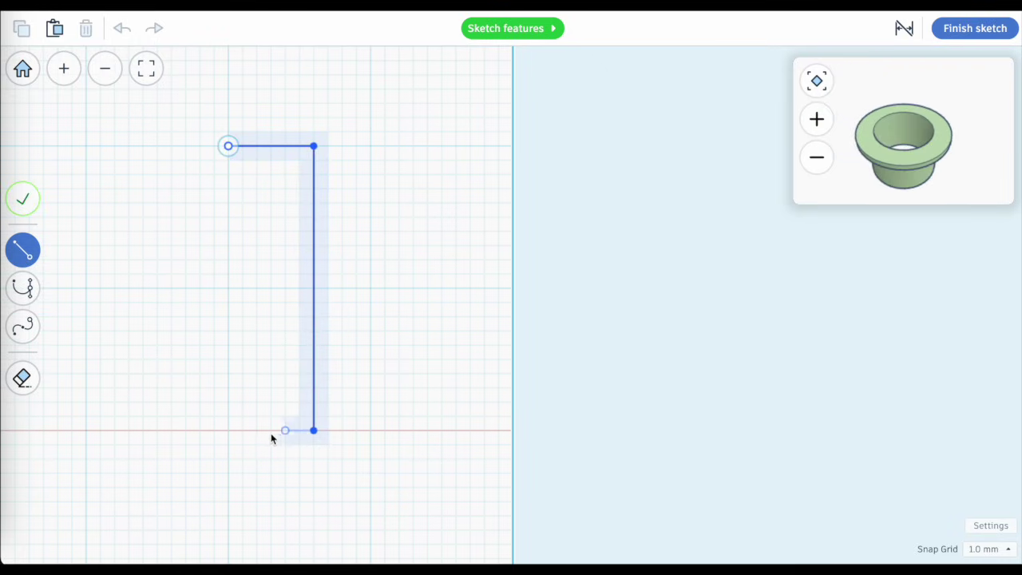
click(229, 432)
click(230, 146)
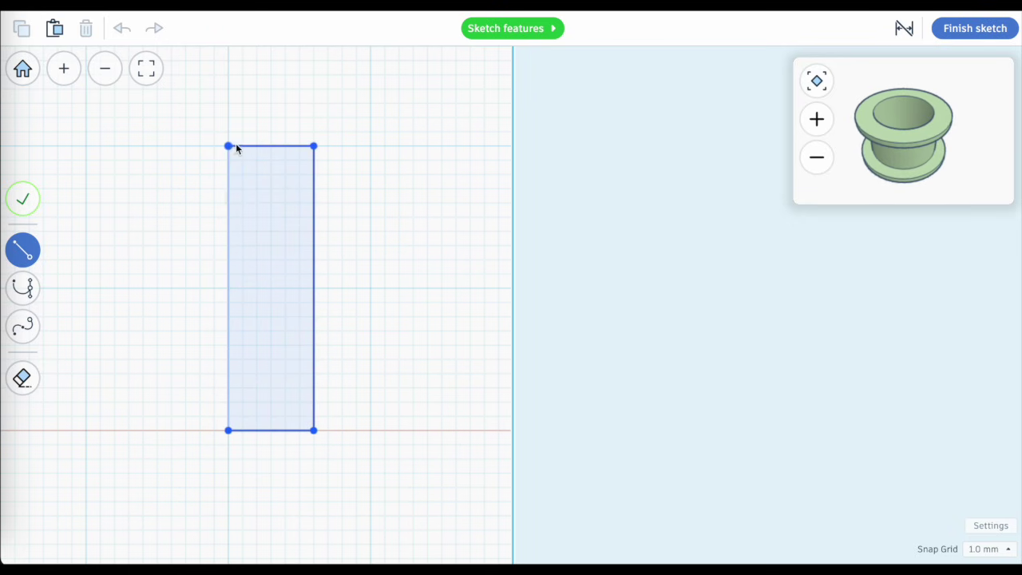
click(963, 36)
- Compare the revolved green tube's settings with those of the standard orange tube
click(483, 360)
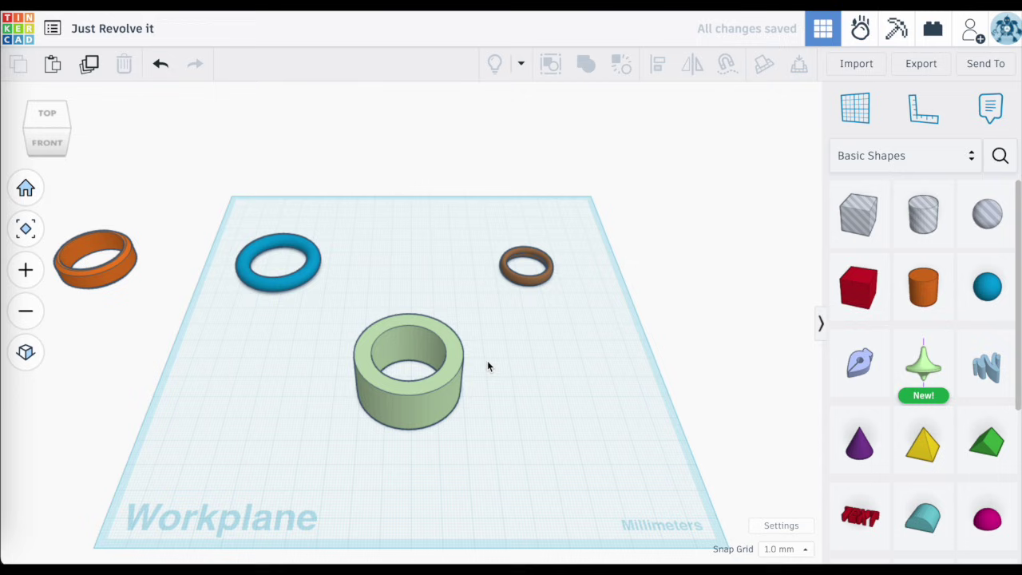
click(459, 375)
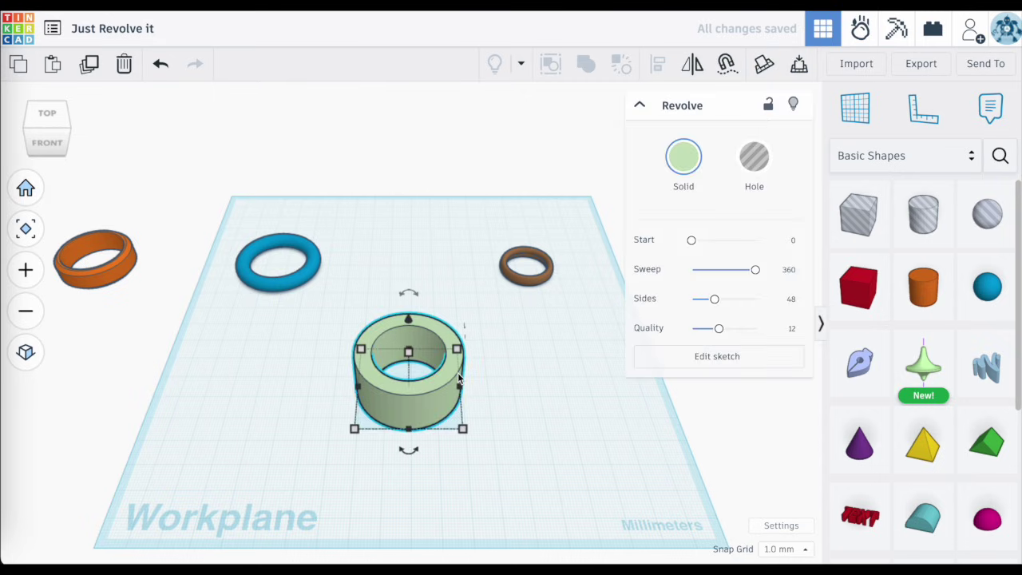
click(120, 264)
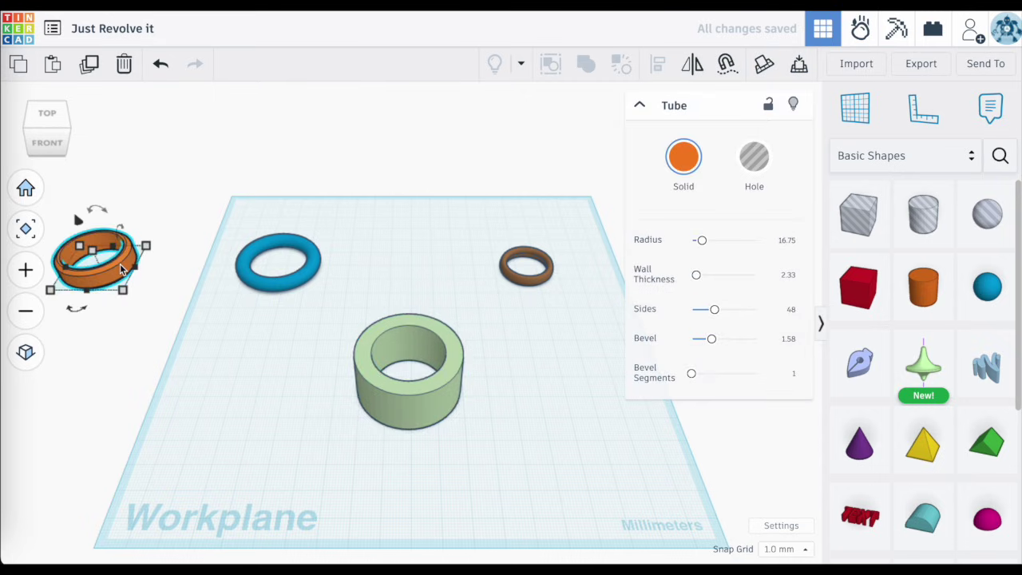
- Widen the green tube by moving its sketch profile 7 mm away from the revolve axis
double_click(416, 411)
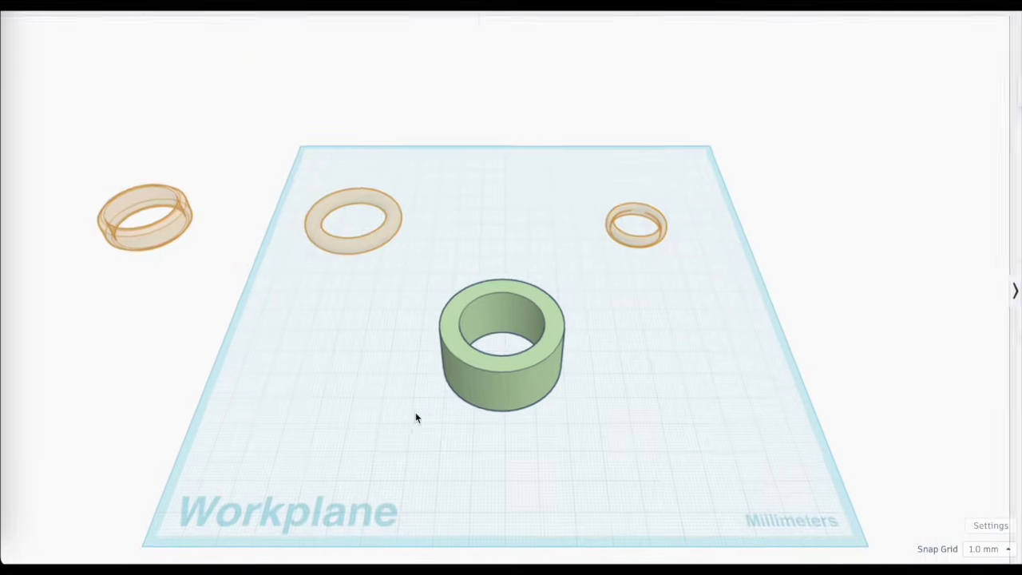
drag(461, 344, 357, 351)
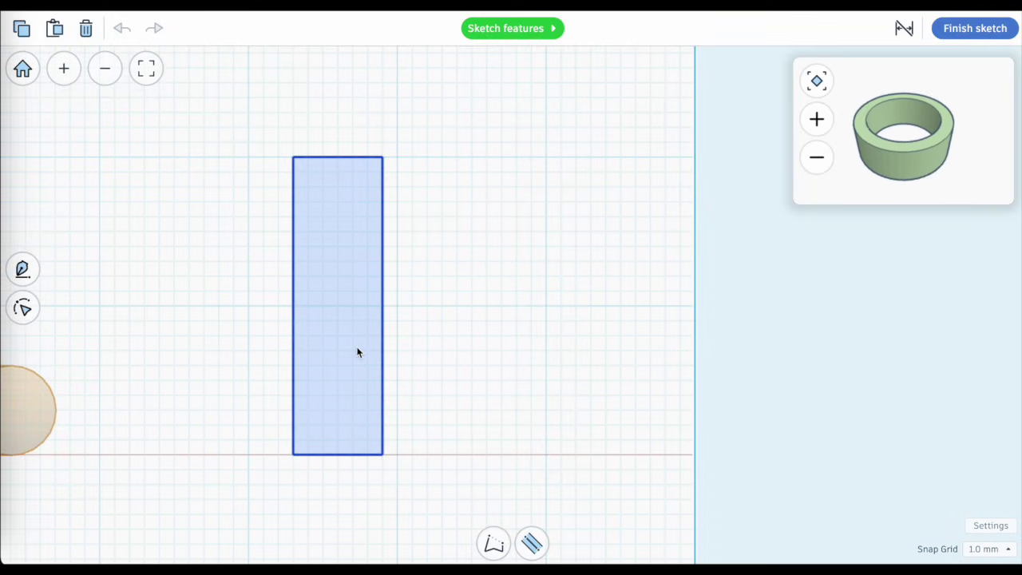
click(980, 28)
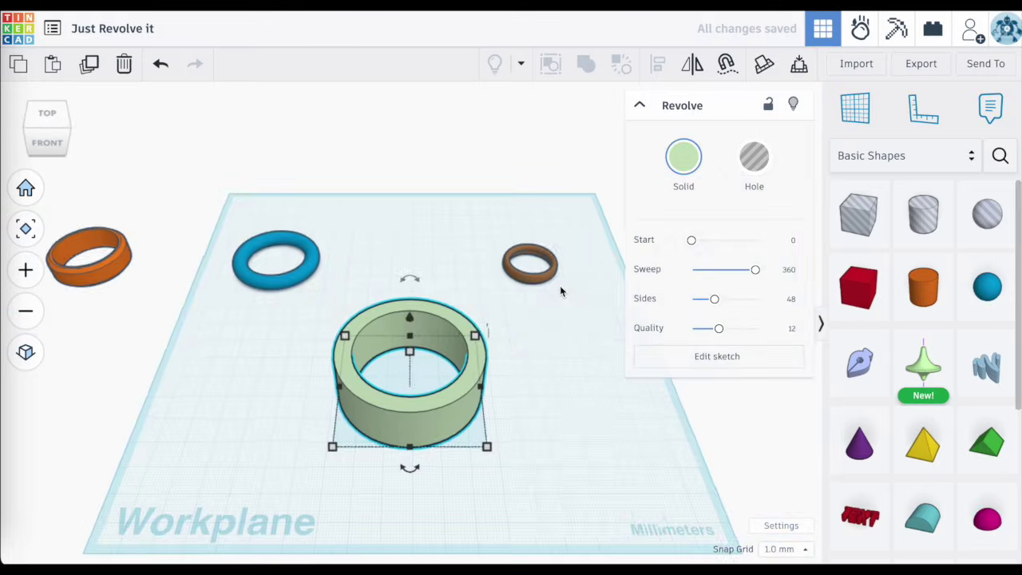
- Reopen the green tube's sketch and move the rectangular profile 7 mm towards the revolve axis
double_click(434, 408)
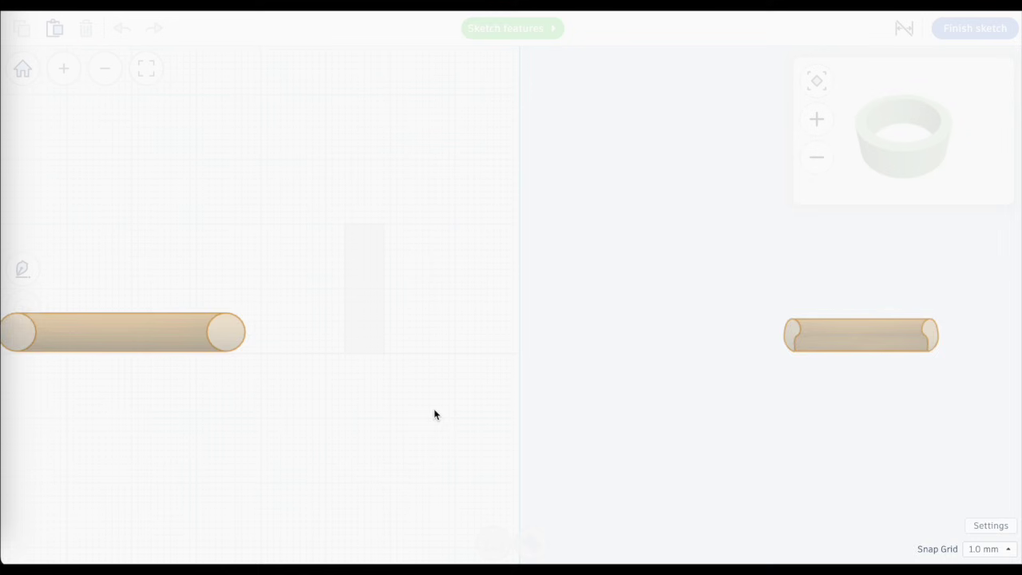
click(414, 316)
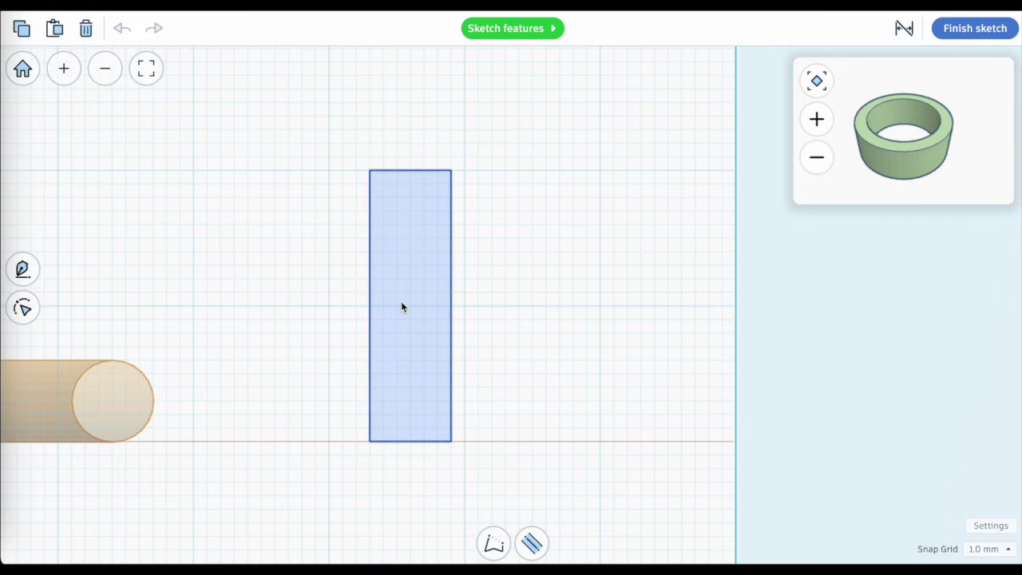
drag(402, 306, 502, 303)
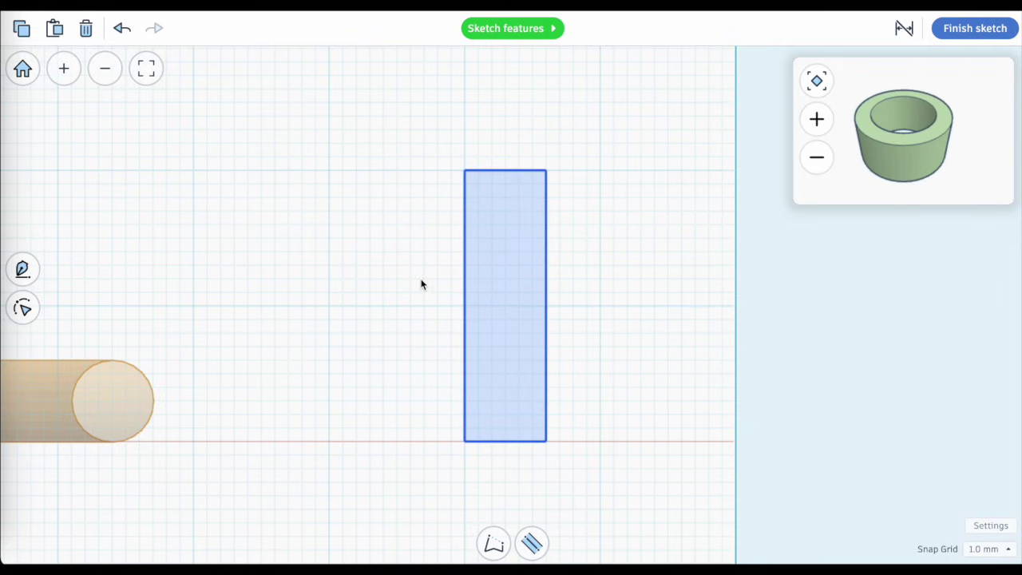
- Modify the rectangular profile into a 10 mm square by shifting its axis-side corners 4 mm inward and lowering its upper edge 10 mm
click(35, 313)
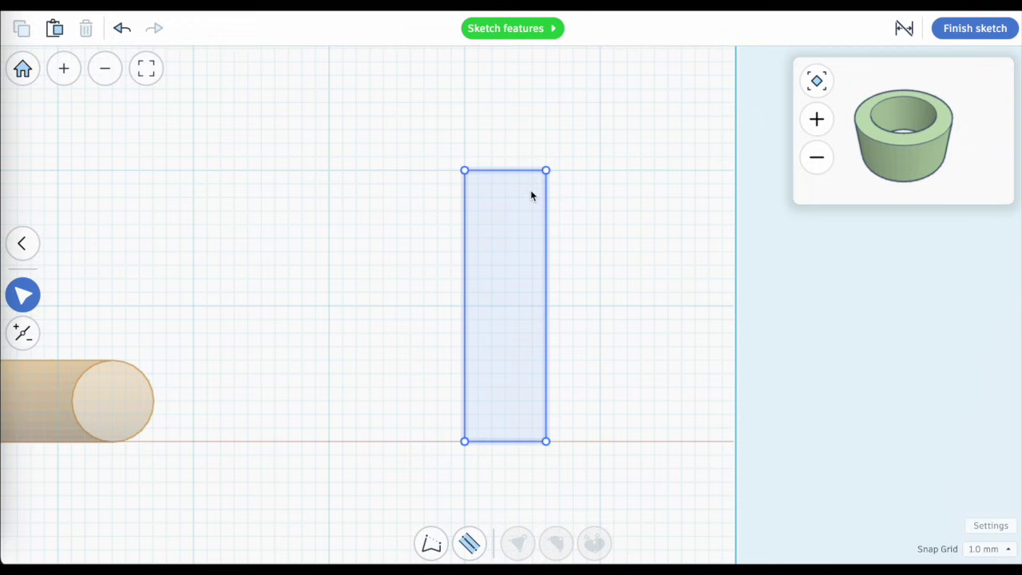
drag(545, 171, 601, 170)
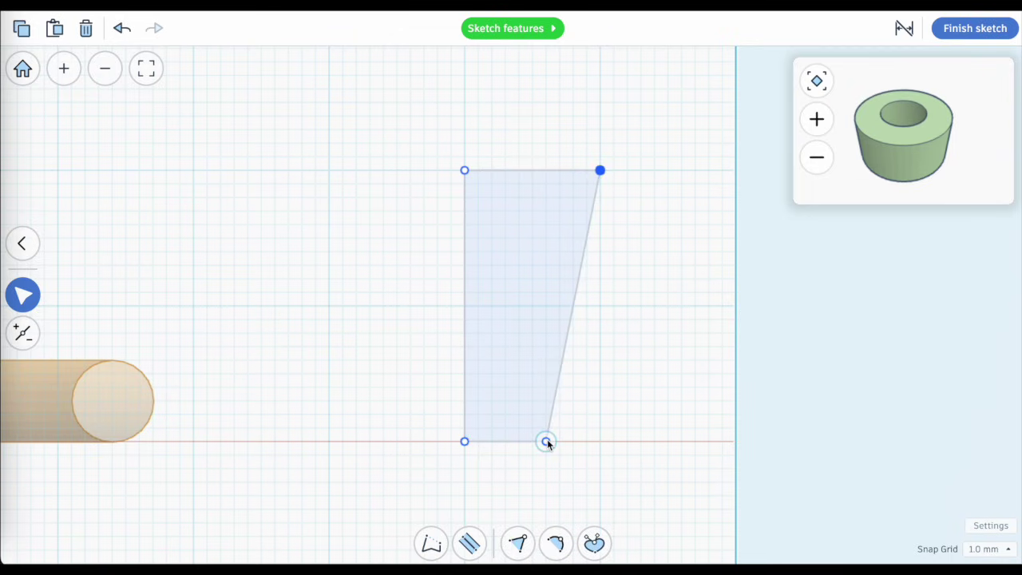
drag(547, 441, 600, 442)
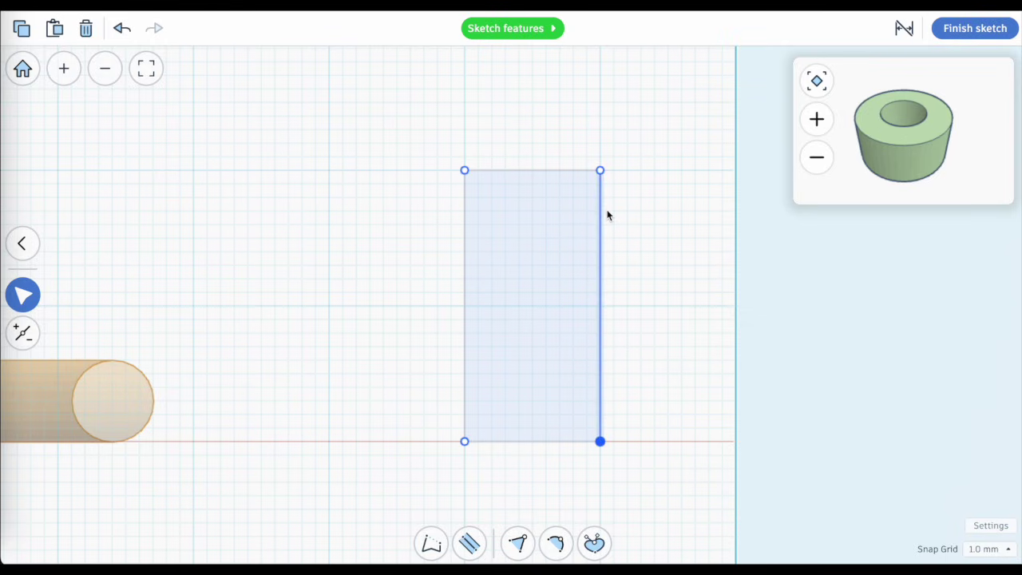
drag(546, 178, 547, 317)
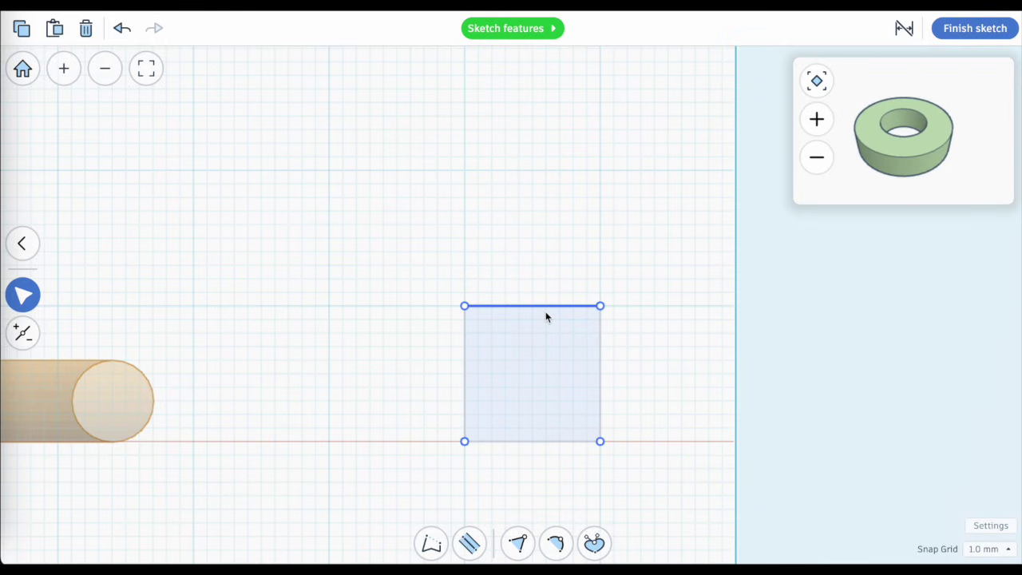
- Convert all four corners of the square profile to smooth points so it forms a circle, and finish the sketch
click(536, 367)
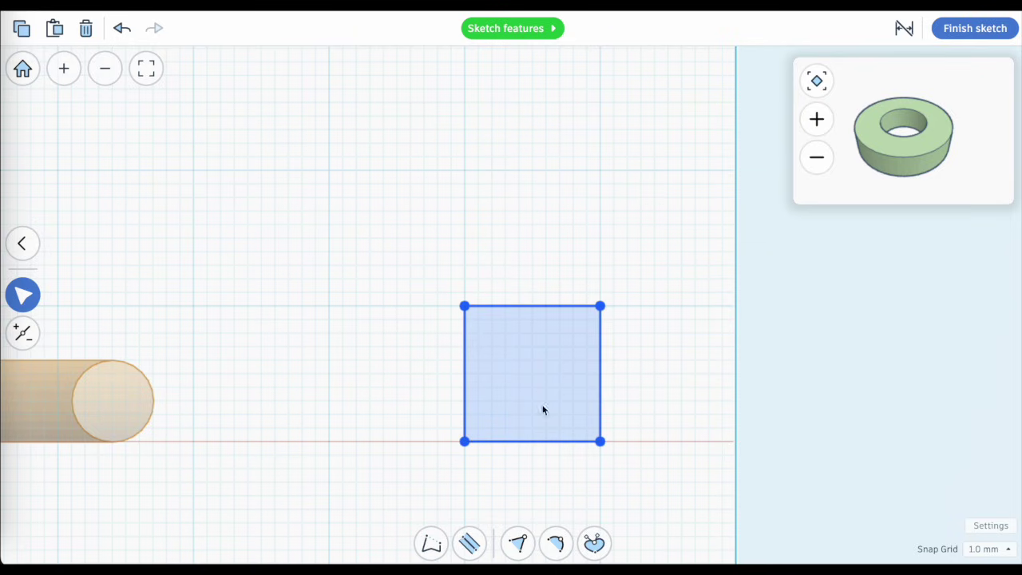
click(564, 548)
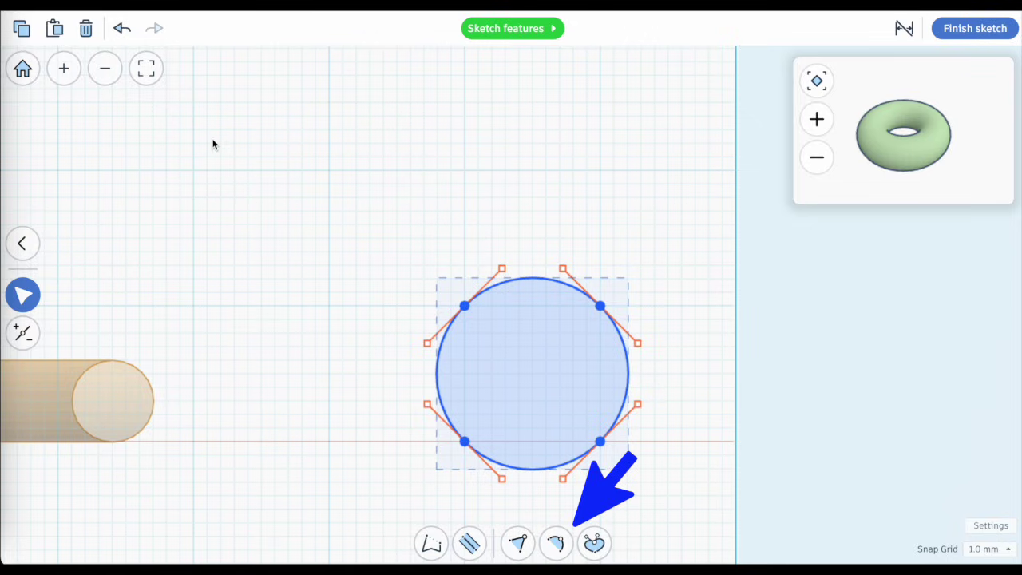
click(121, 28)
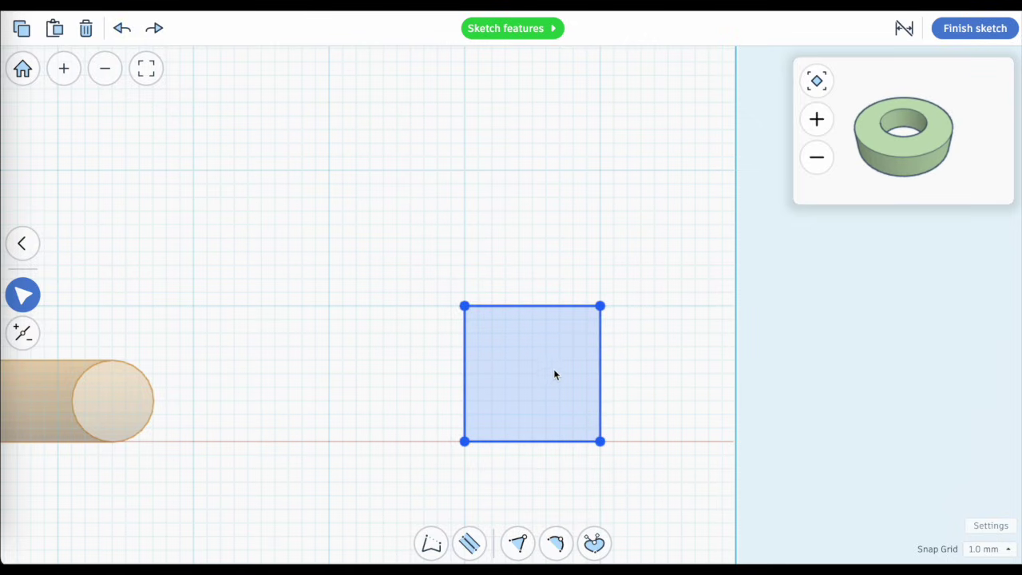
drag(407, 268, 634, 468)
key(ctrl+y)
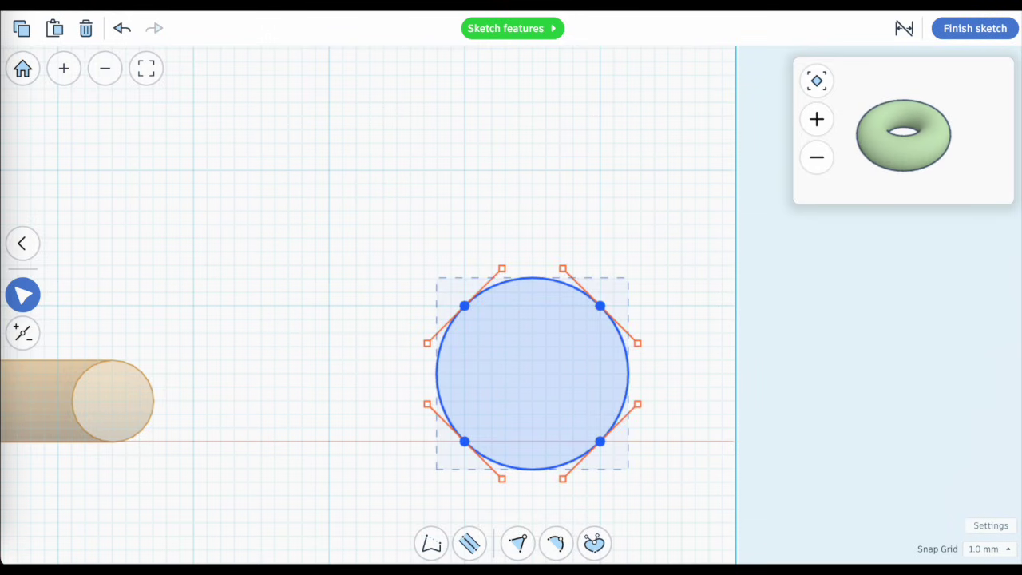
click(970, 29)
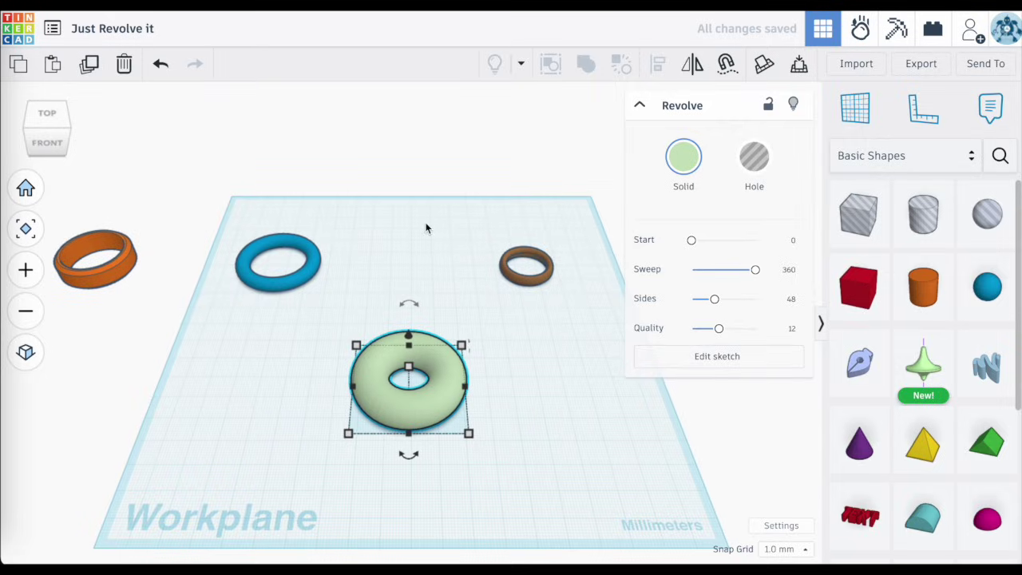
click(426, 229)
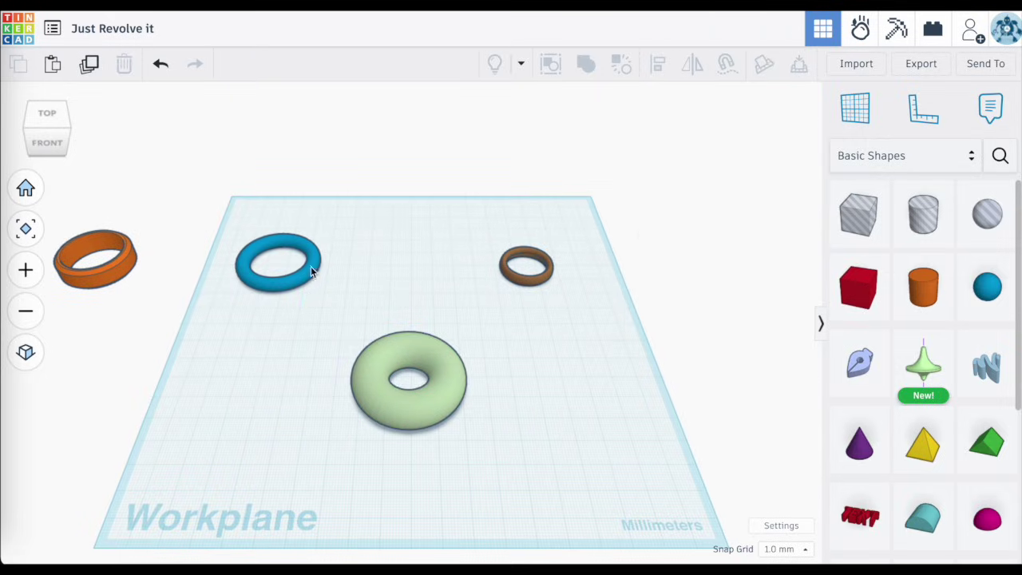
- Reopen the green torus's sketch and turn its circular profile back into a square with sharp corners
click(301, 271)
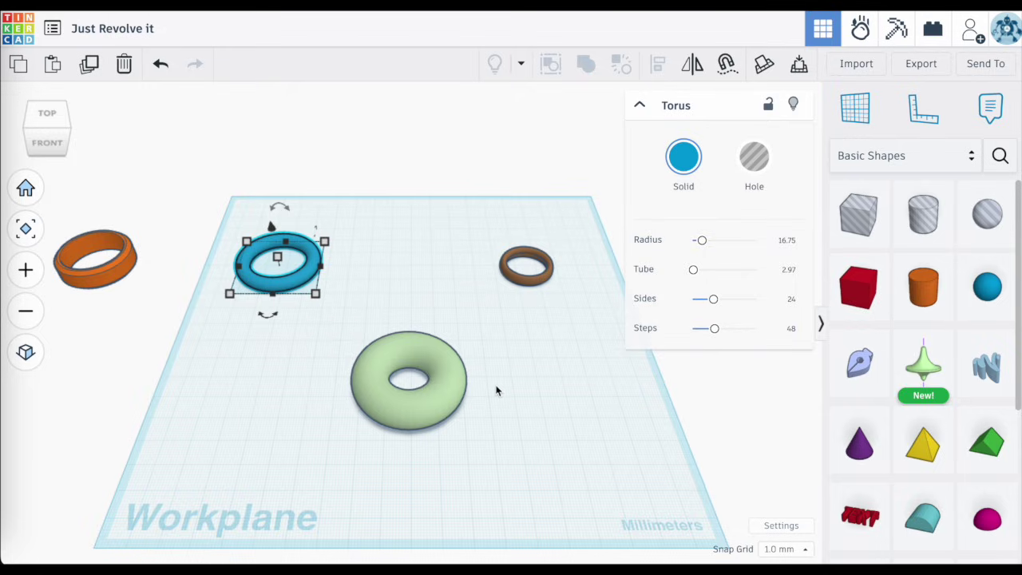
double_click(433, 409)
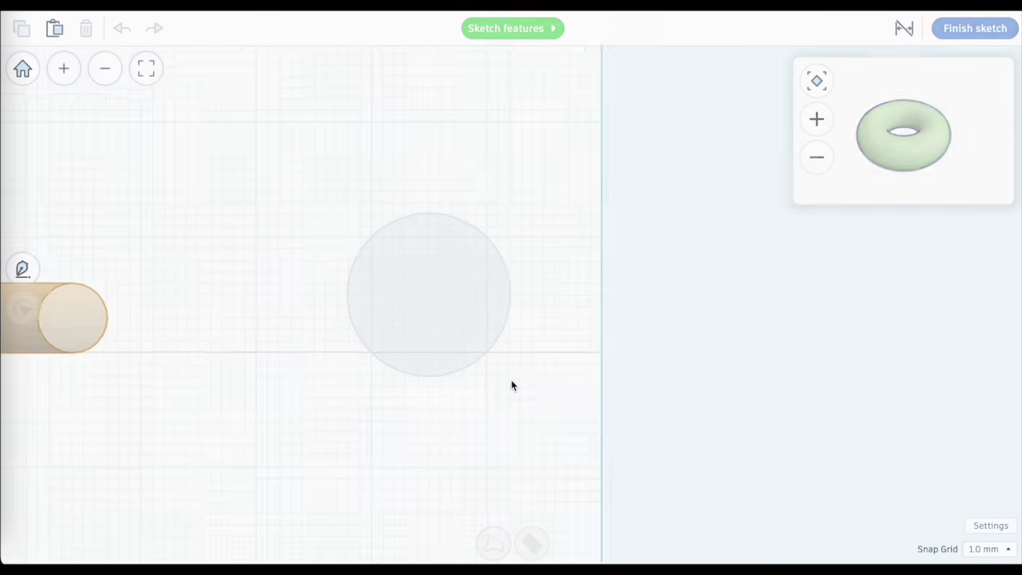
click(508, 352)
click(508, 352)
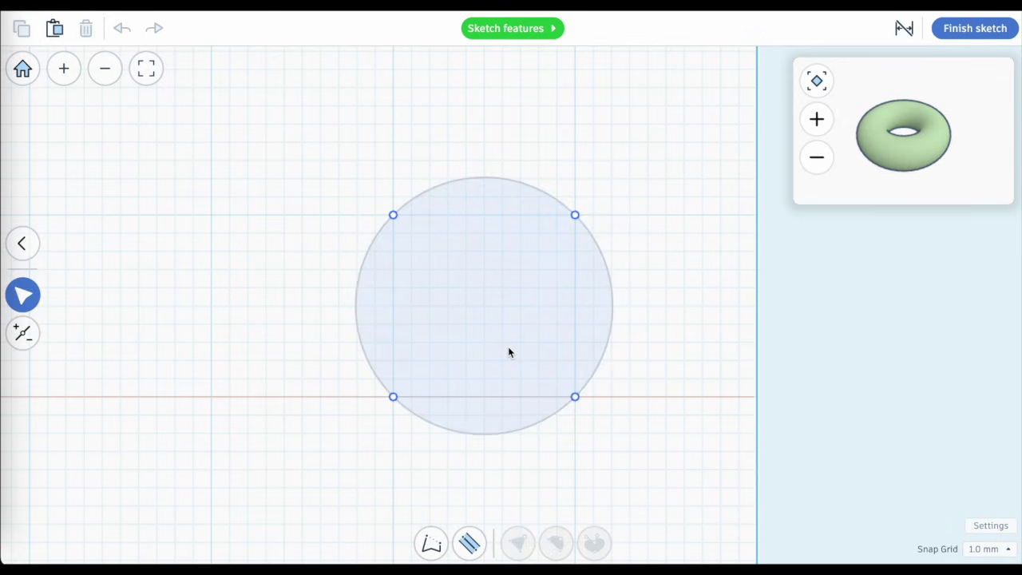
click(427, 263)
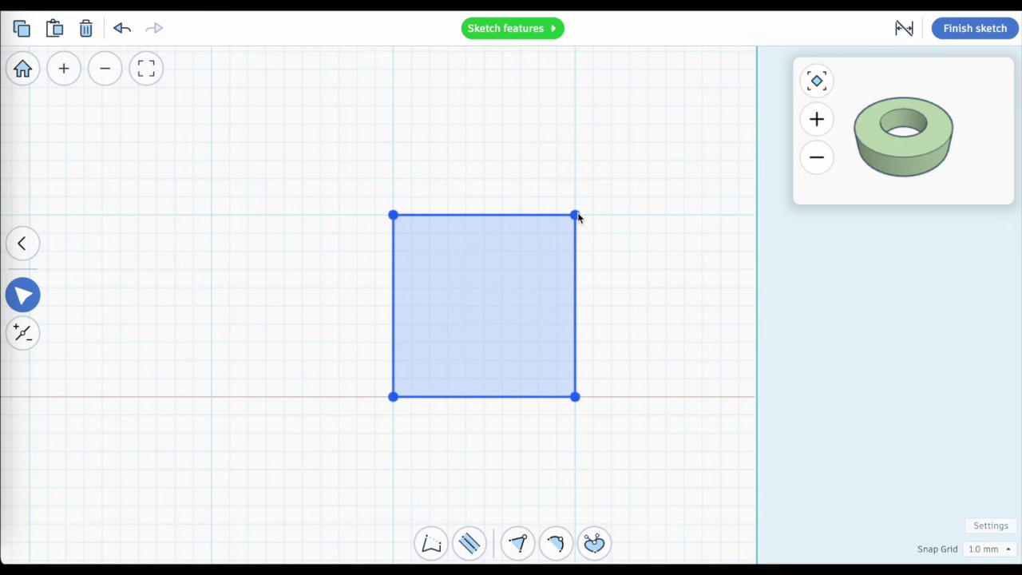
mouse_move(575, 215)
mouse_down()
mouse_move(575, 271)
mouse_move(579, 221)
mouse_up()
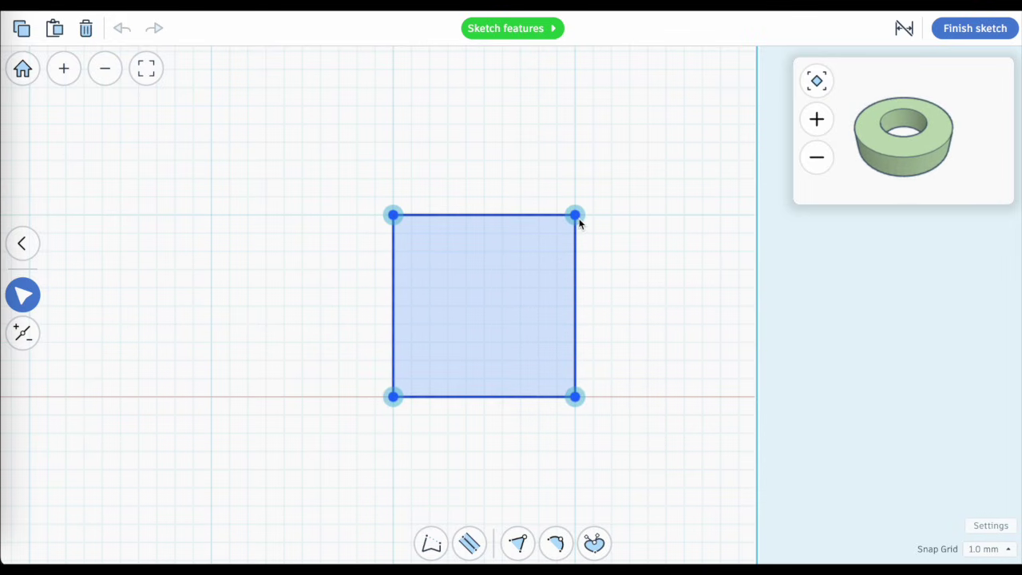
click(520, 373)
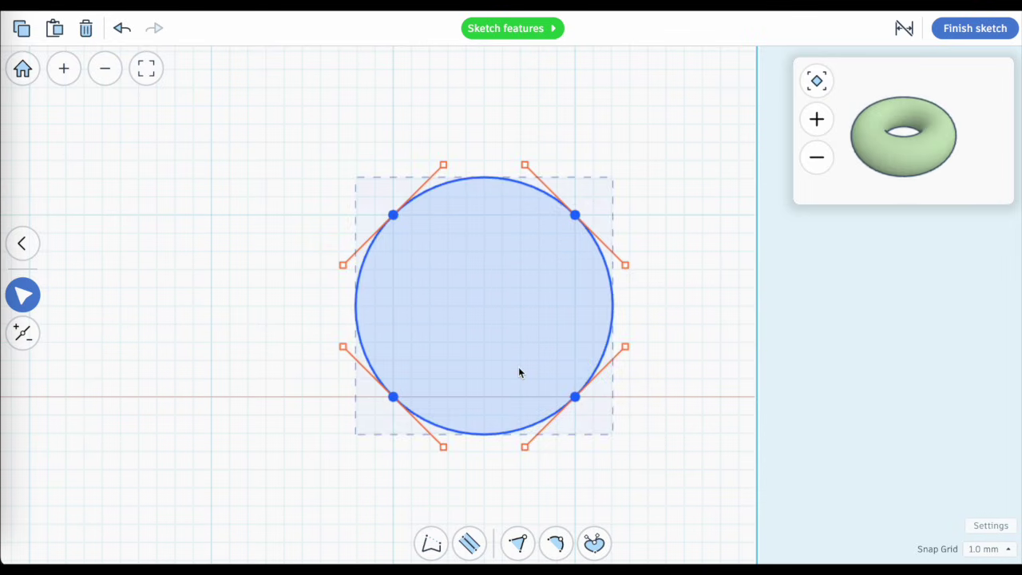
click(520, 373)
click(540, 438)
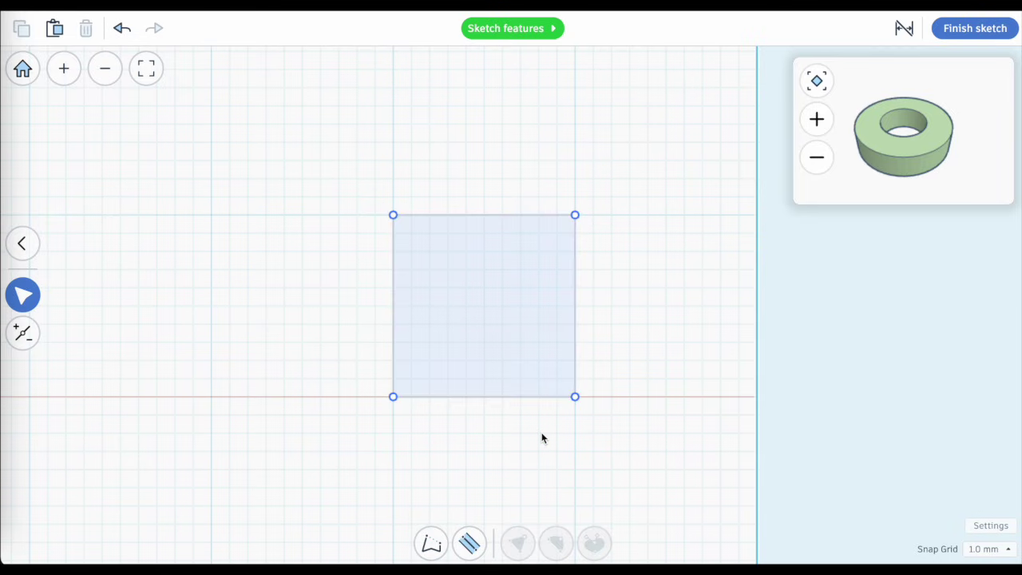
- Shrink the square profile to 5 mm per side, smooth all its corners into a circle, and finish the sketch
drag(579, 400, 489, 399)
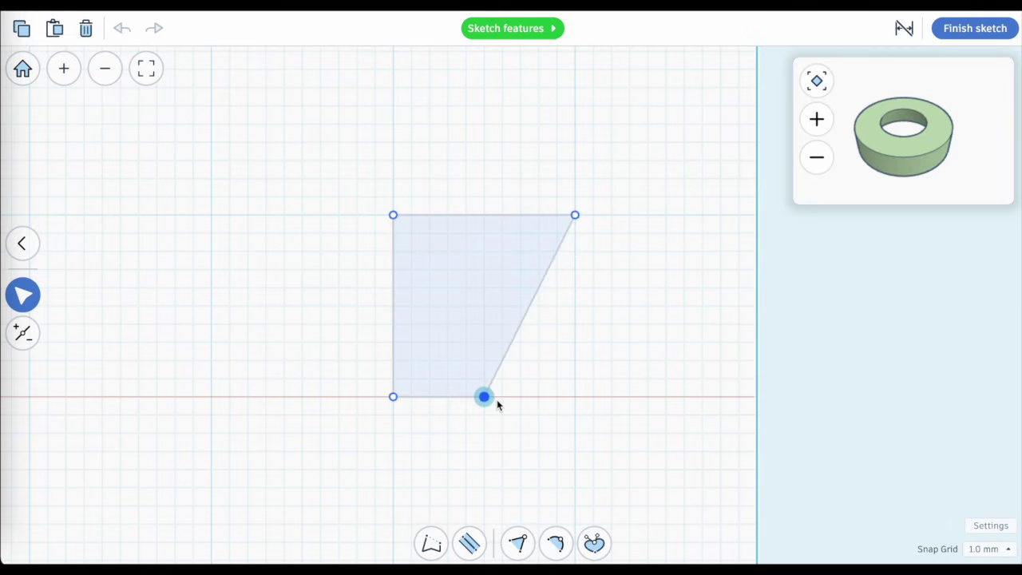
drag(574, 216, 481, 304)
drag(393, 216, 393, 306)
double_click(425, 344)
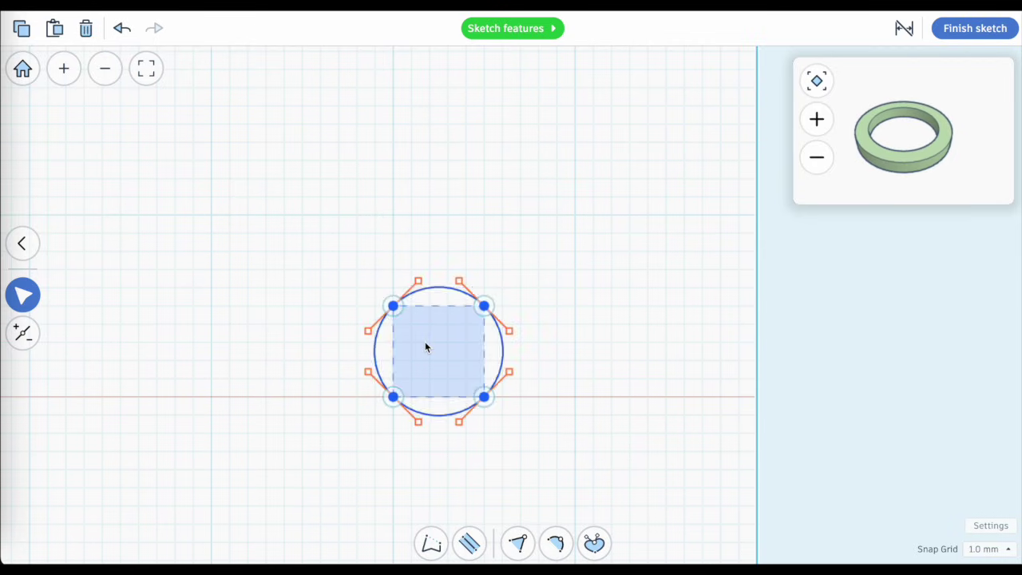
click(976, 29)
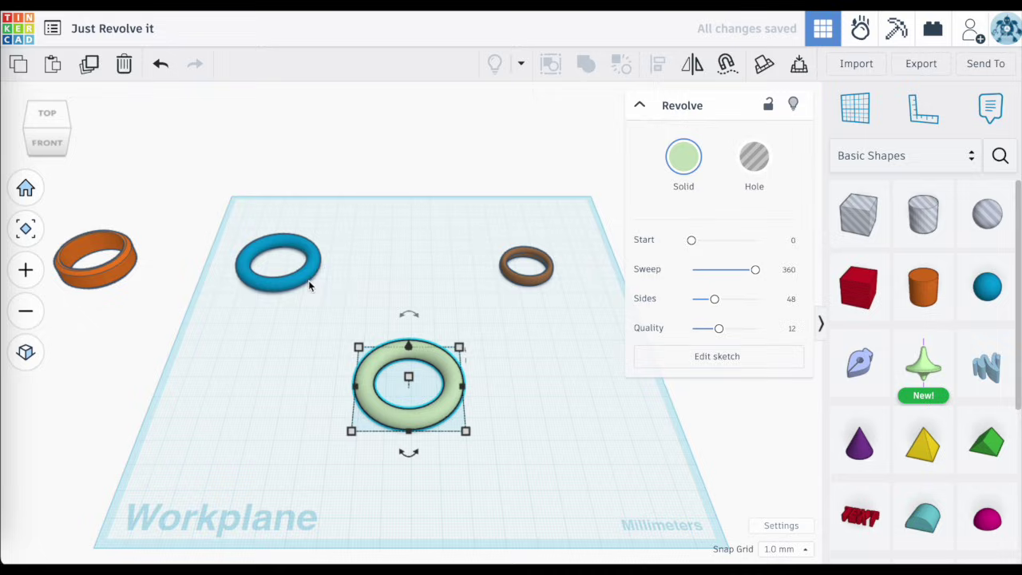
- Reopen the green torus's sketch, move the circular profile 8 mm towards the revolve axis and 1 mm up, and finish the sketch
click(436, 389)
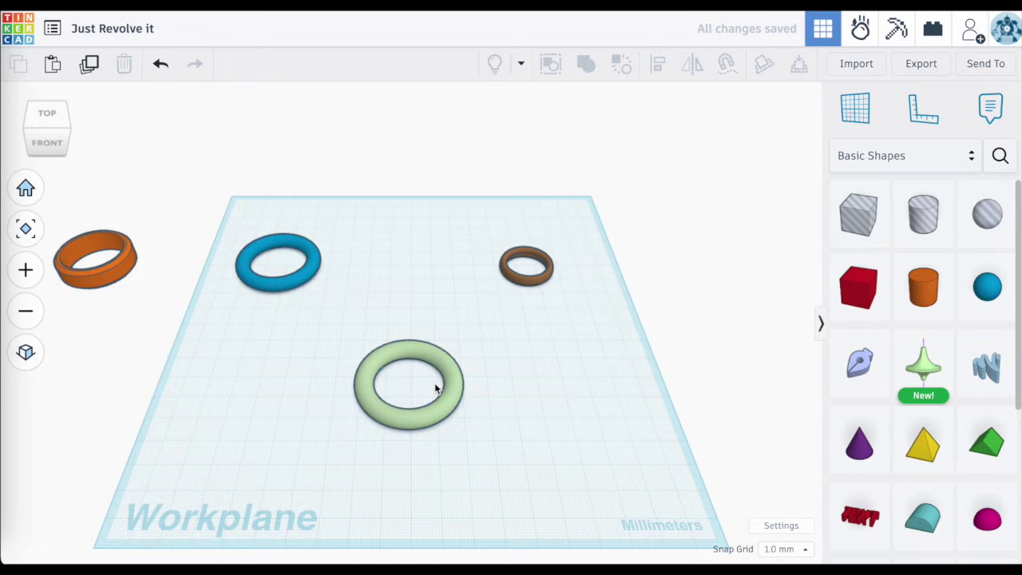
double_click(447, 387)
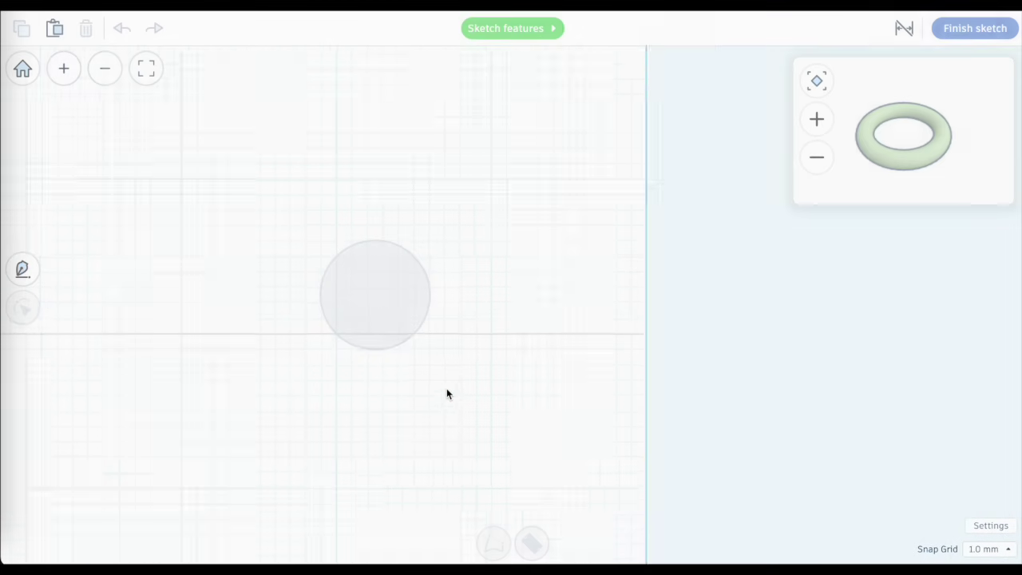
click(424, 339)
click(424, 339)
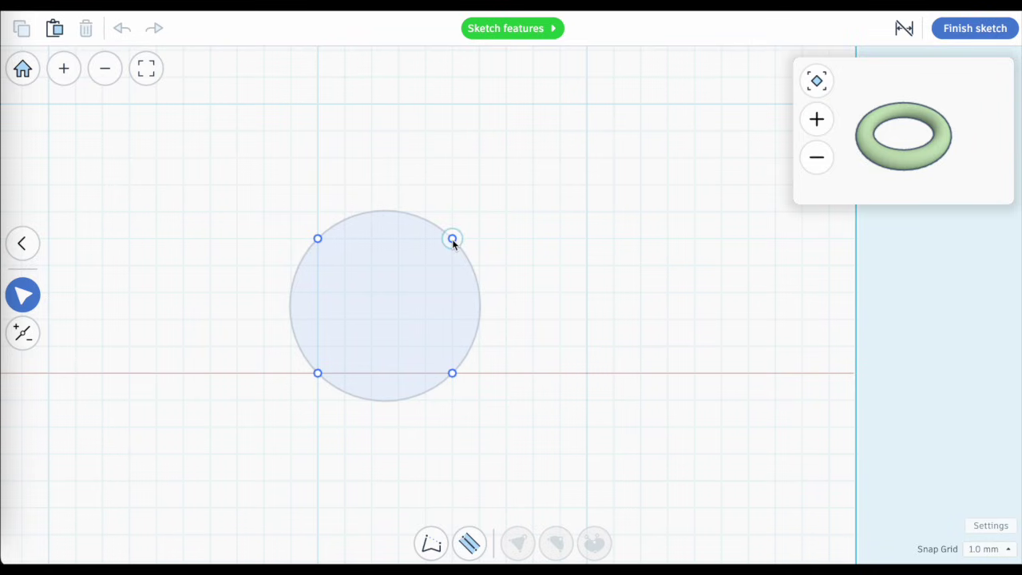
drag(436, 310, 647, 287)
click(968, 33)
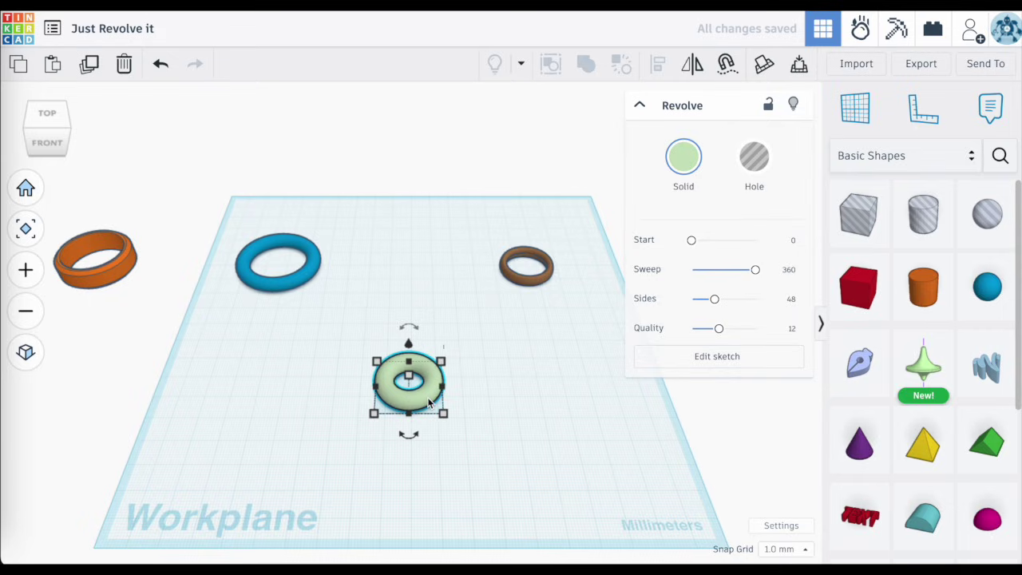
click(497, 366)
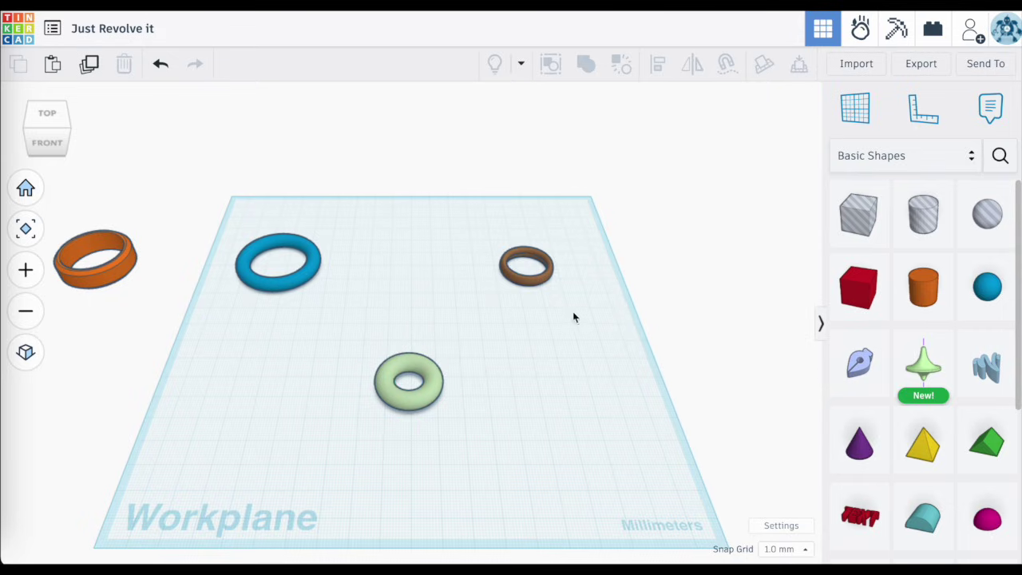
- Reopen the green torus's sketch and reshape its circular profile into a sharp-cornered diamond 10 mm wide and 10 mm high
double_click(427, 390)
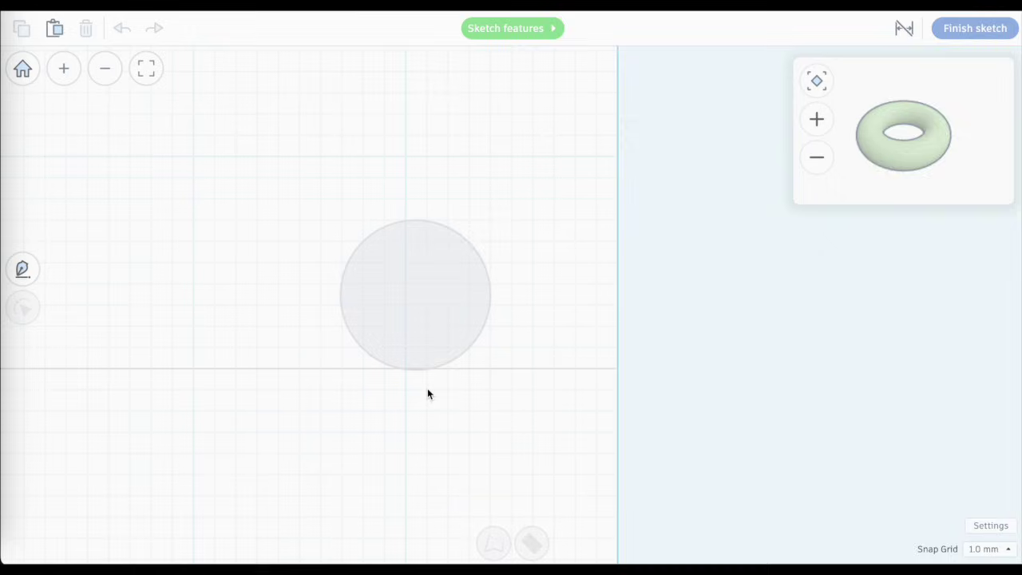
click(470, 298)
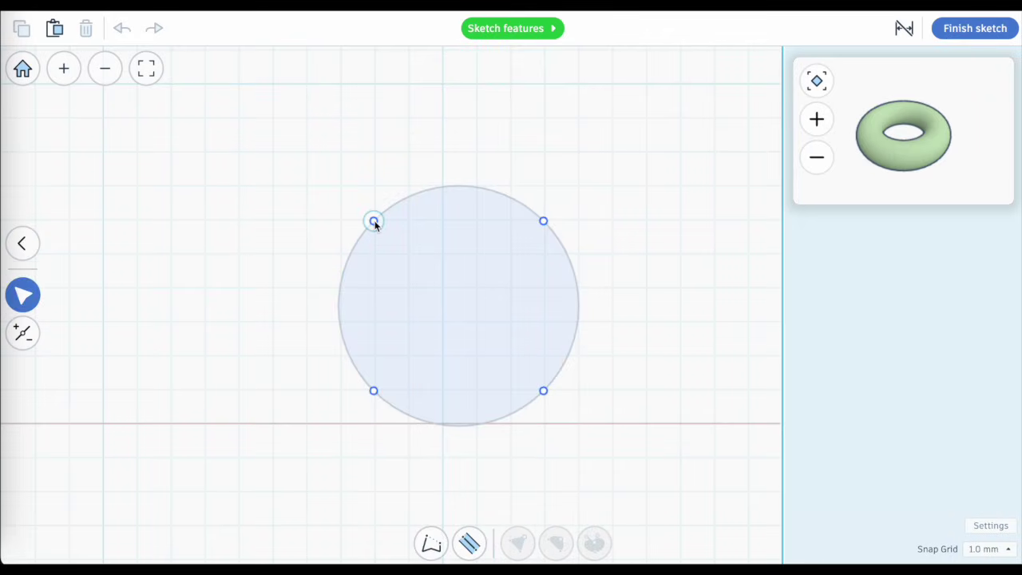
drag(374, 222, 443, 85)
click(543, 222)
drag(543, 222, 612, 254)
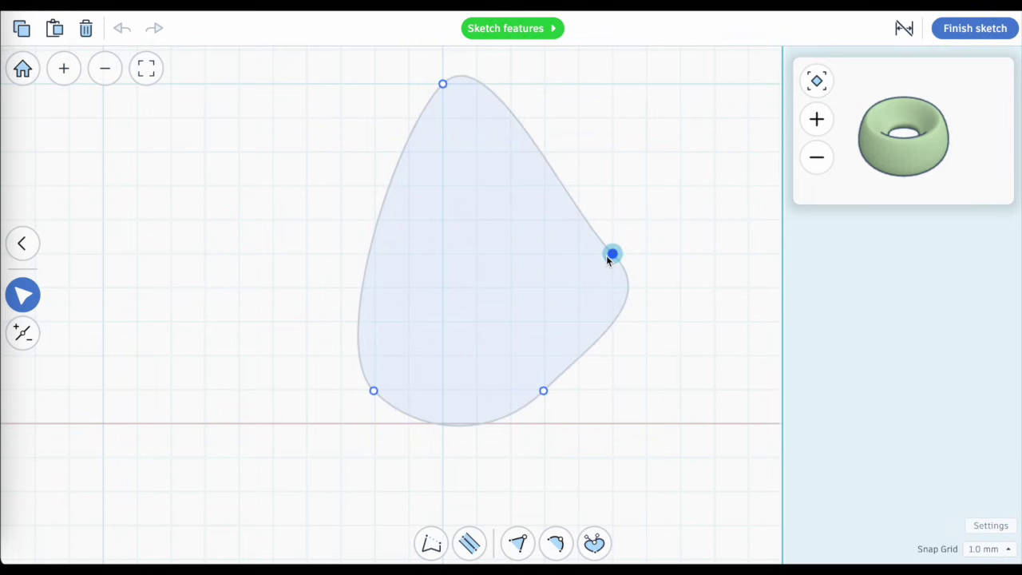
drag(543, 391, 442, 424)
mouse_move(374, 394)
mouse_down()
mouse_move(349, 331)
mouse_move(340, 267)
mouse_move(303, 268)
mouse_up()
click(409, 288)
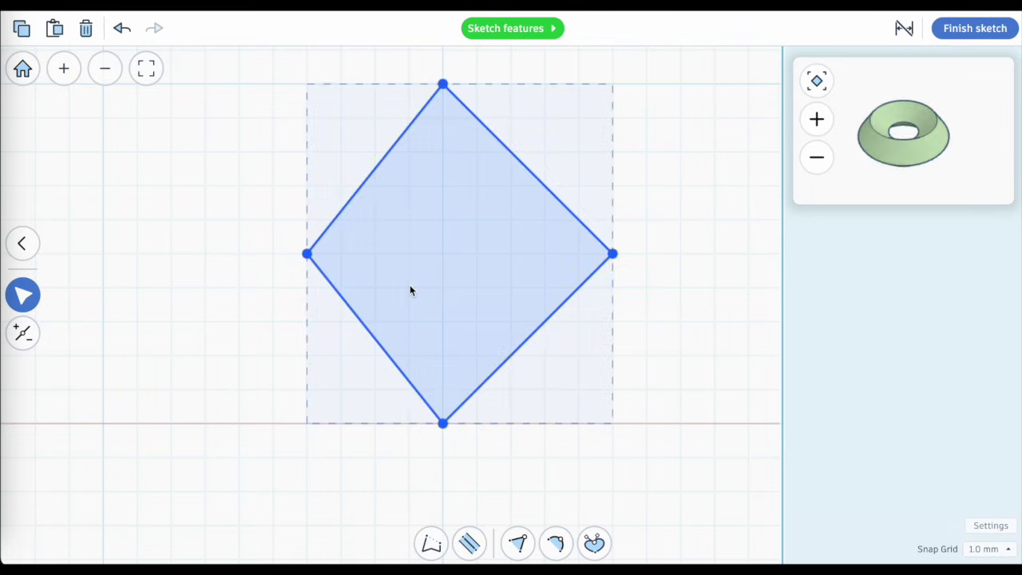
click(294, 280)
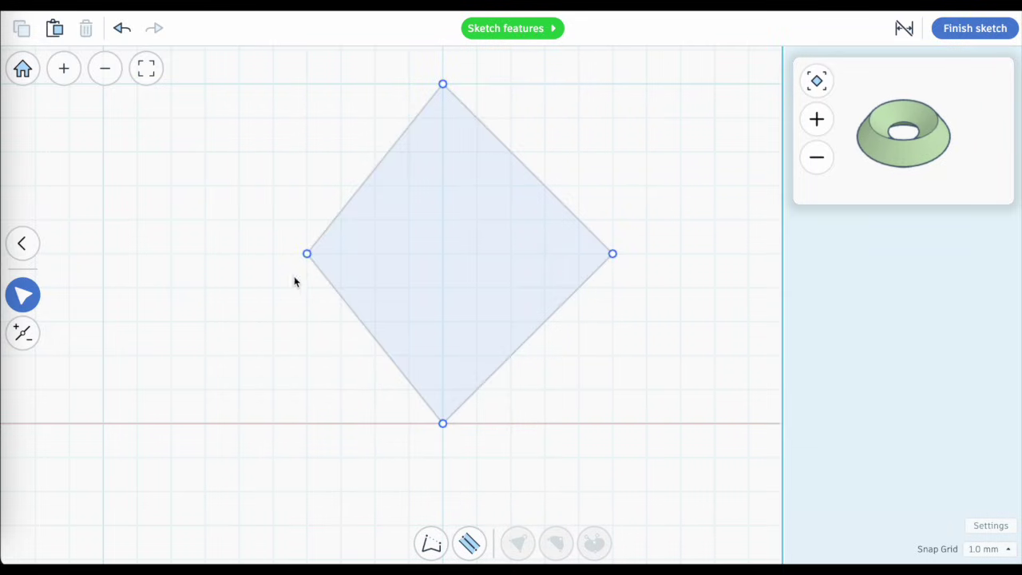
drag(309, 254, 275, 254)
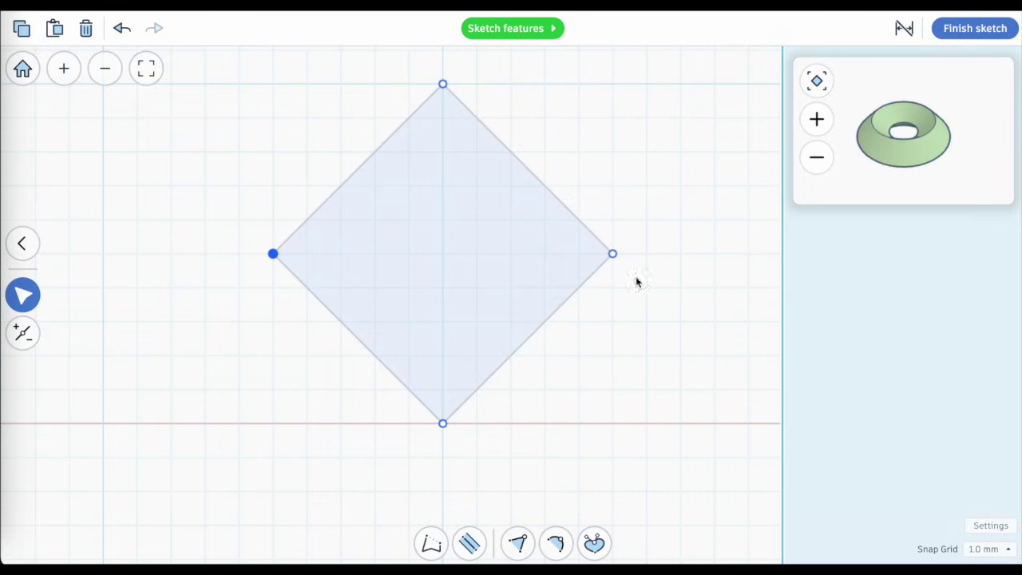
- Insert one additional point near the middle of each of the diamond profile's four edges
key(e)
click(534, 176)
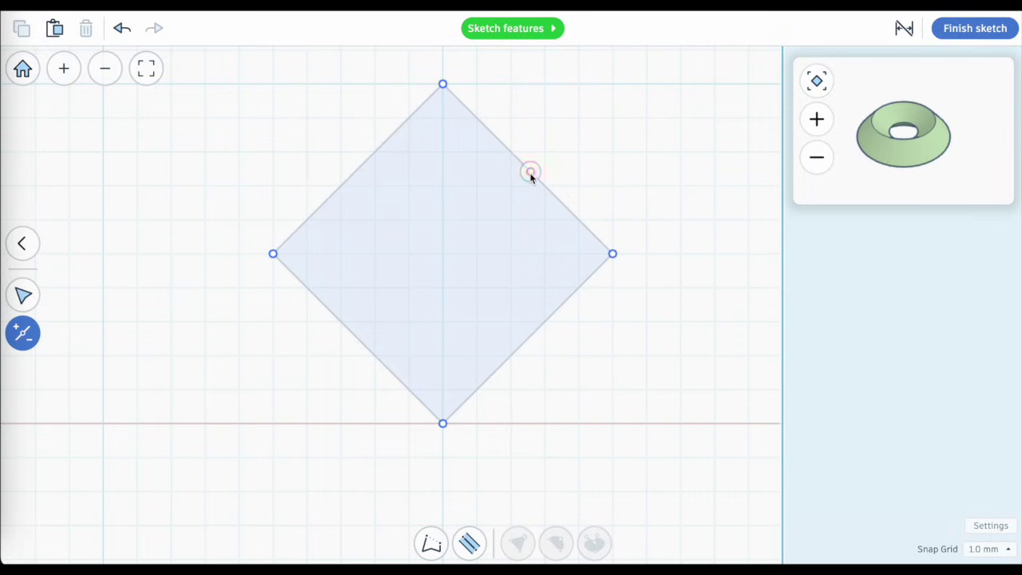
click(537, 332)
click(357, 170)
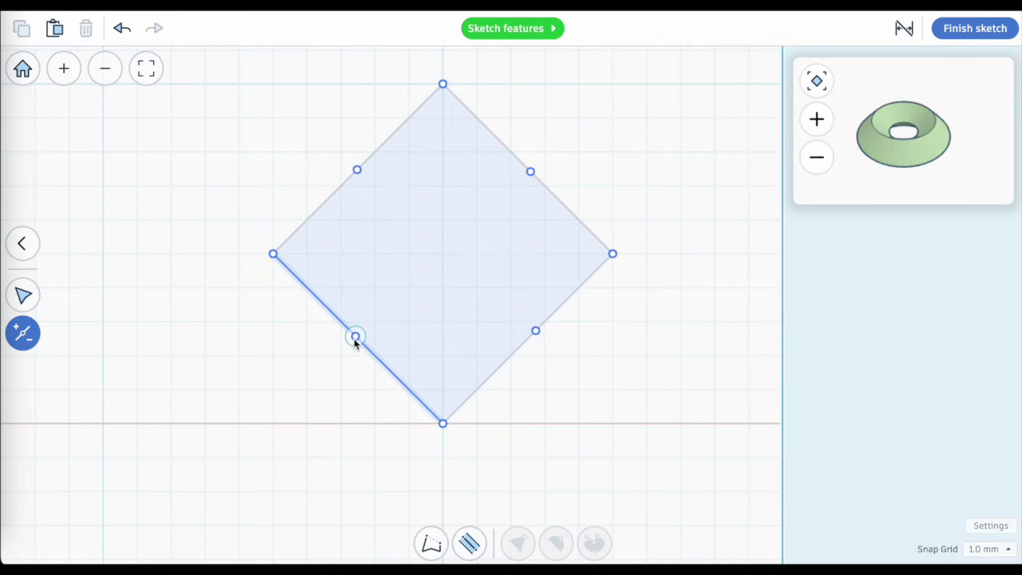
click(354, 336)
- Move the added points outward and the side points inward to form an octagonal profile 8 mm wide and 10 mm high, and finish the sketch
click(32, 296)
drag(354, 336, 341, 355)
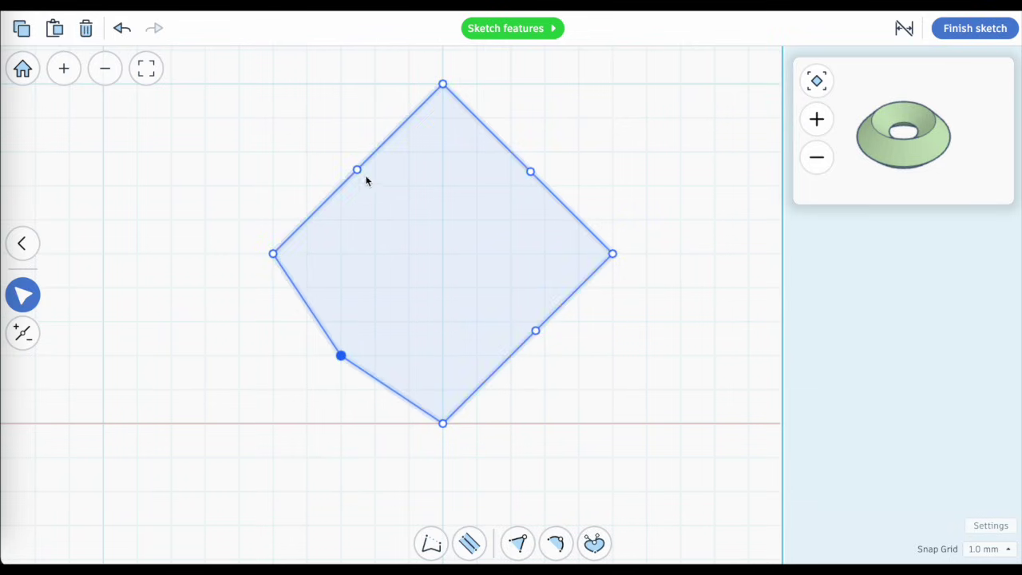
drag(357, 171, 342, 152)
drag(273, 254, 307, 254)
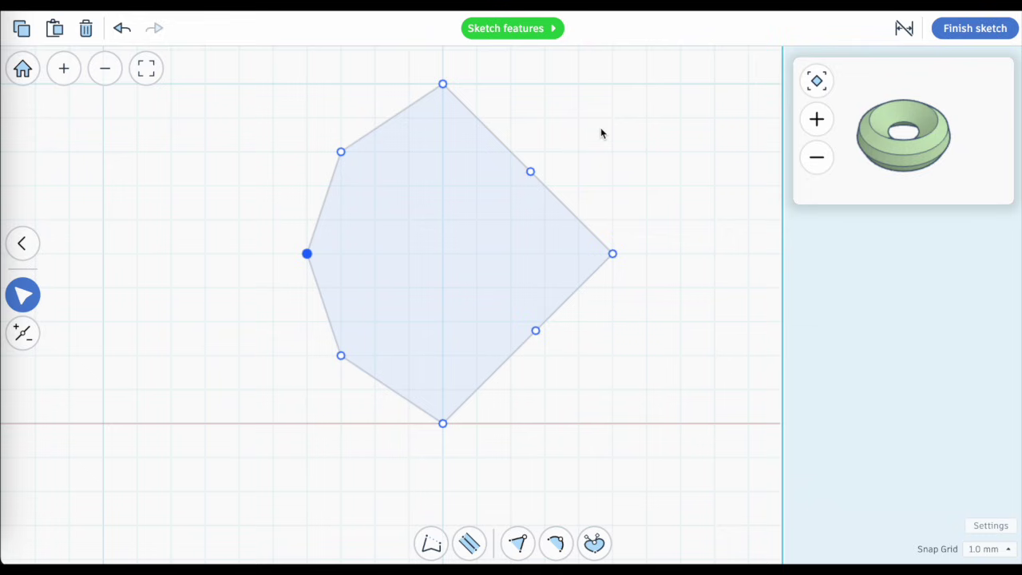
drag(531, 171, 545, 152)
drag(613, 254, 579, 254)
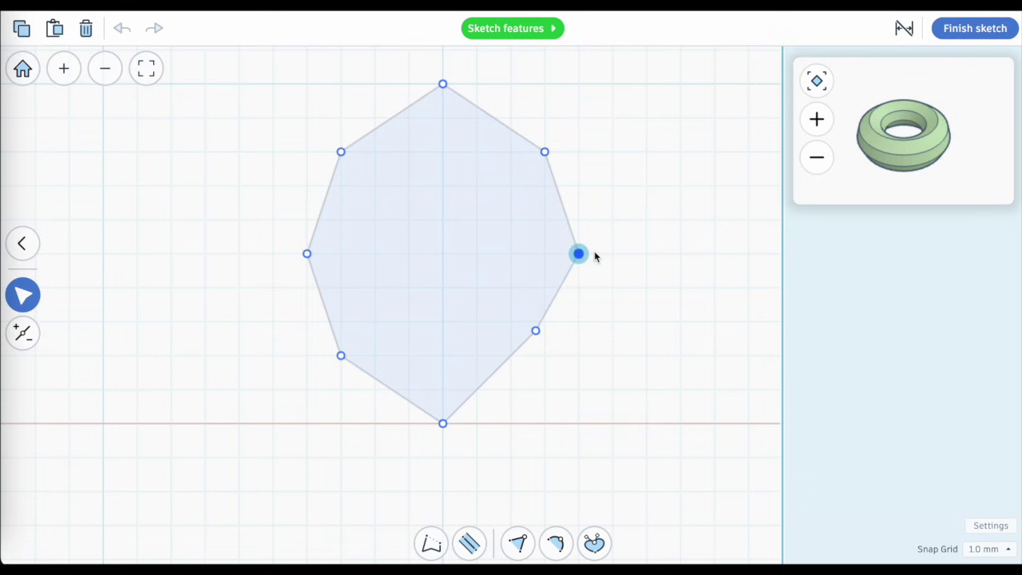
drag(536, 331, 544, 355)
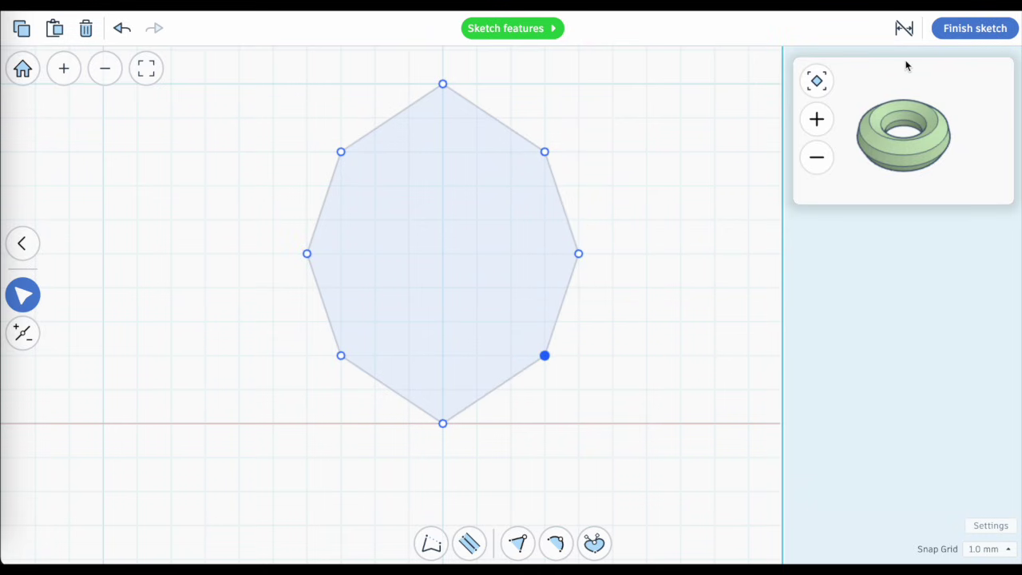
click(982, 29)
scroll(549, 270, up, 5)
scroll(549, 270, up, 2)
click(546, 286)
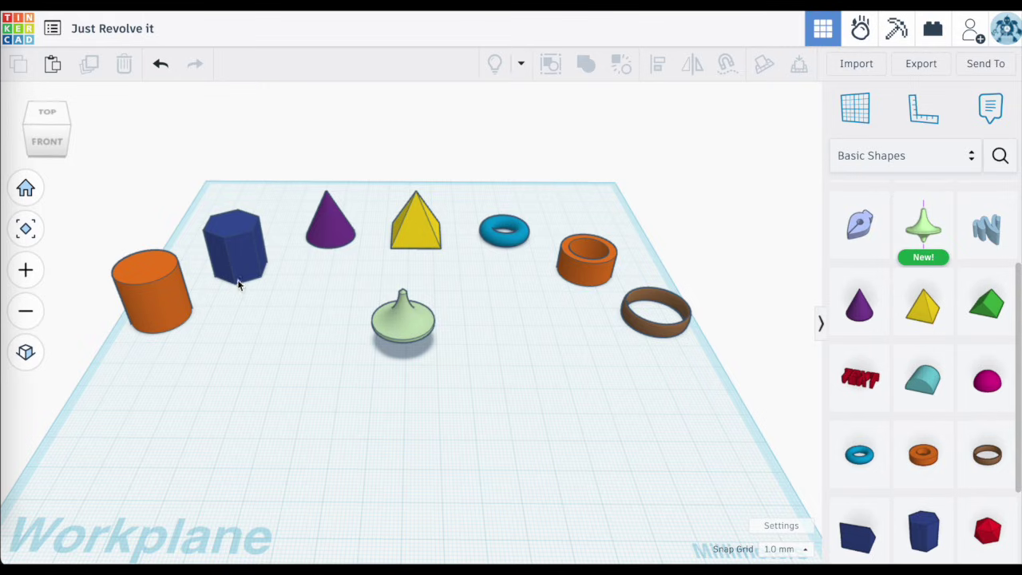
- Create a revolved bowl from an open line running 15 mm down, diagonally 5 mm inward and down, and 25 mm across to the axis
double_click(650, 321)
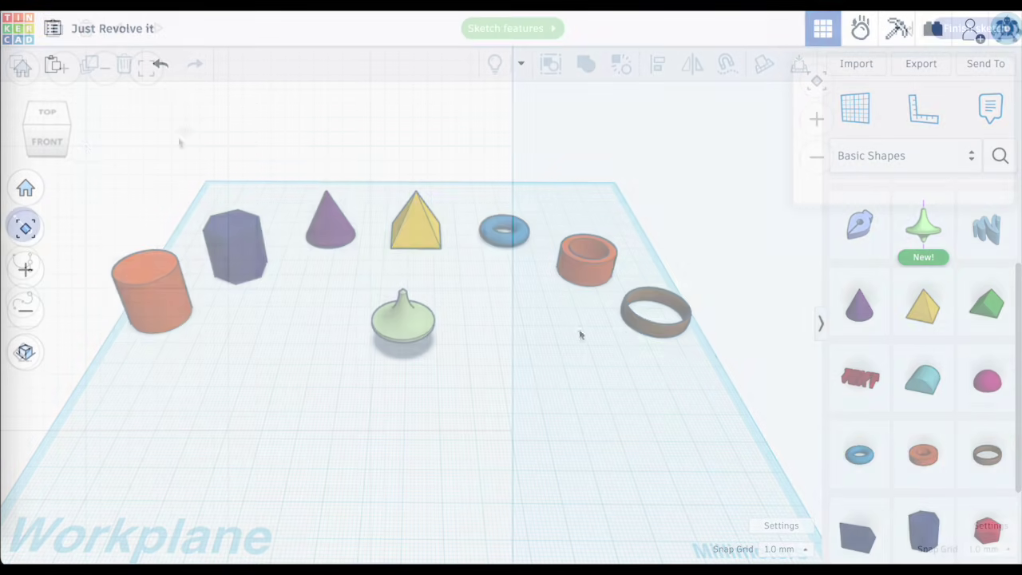
click(85, 360)
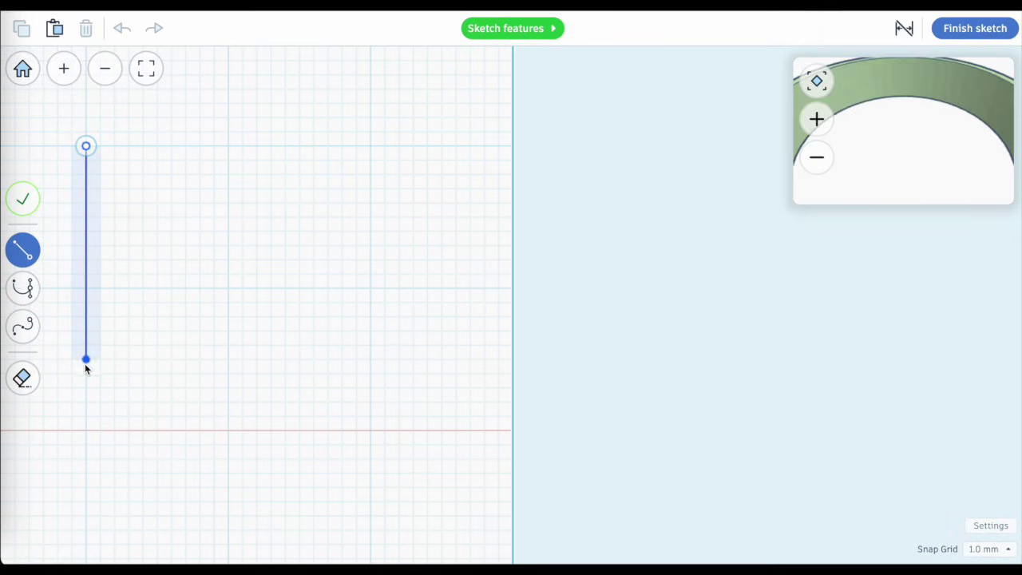
click(156, 431)
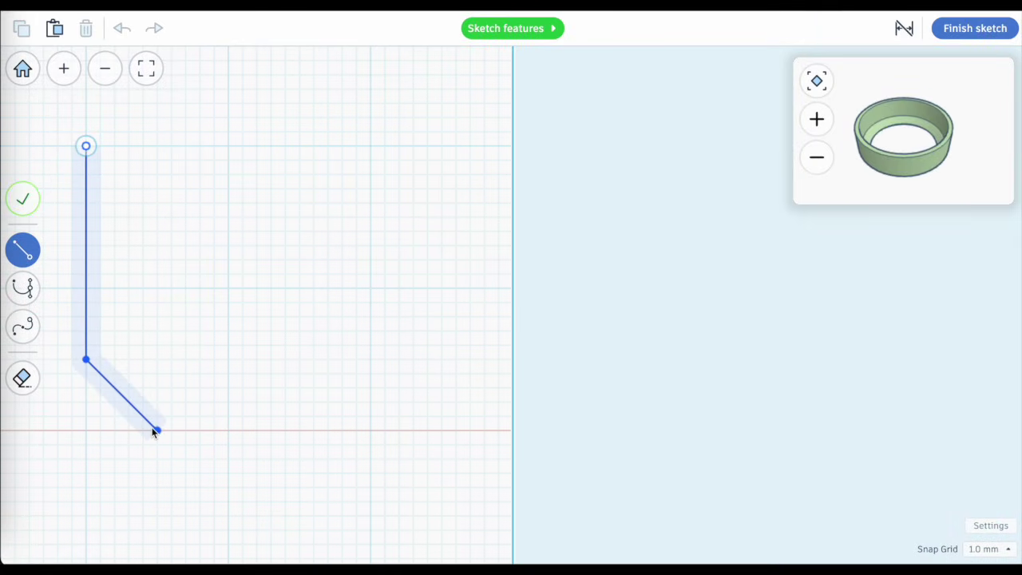
click(512, 430)
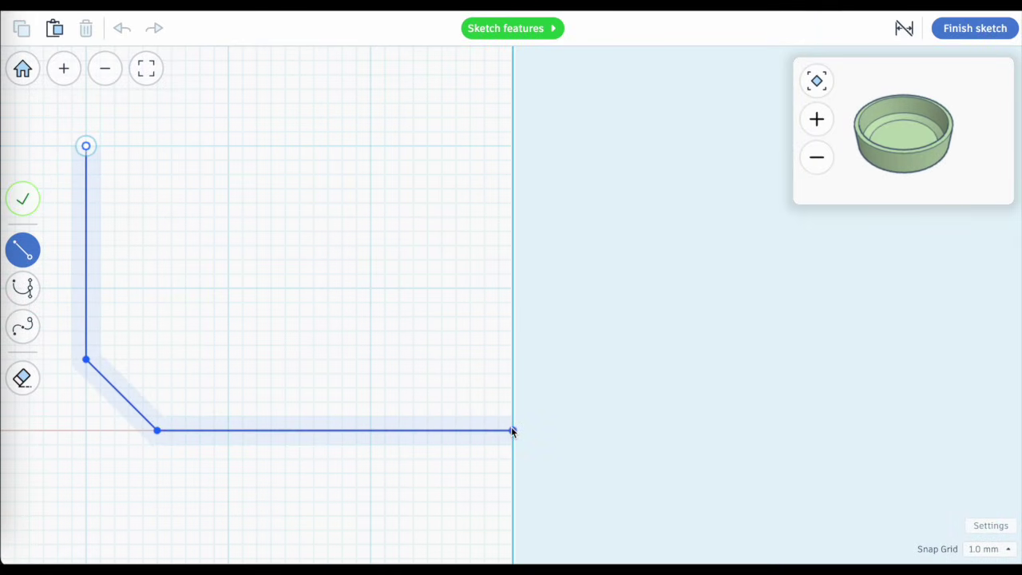
click(24, 199)
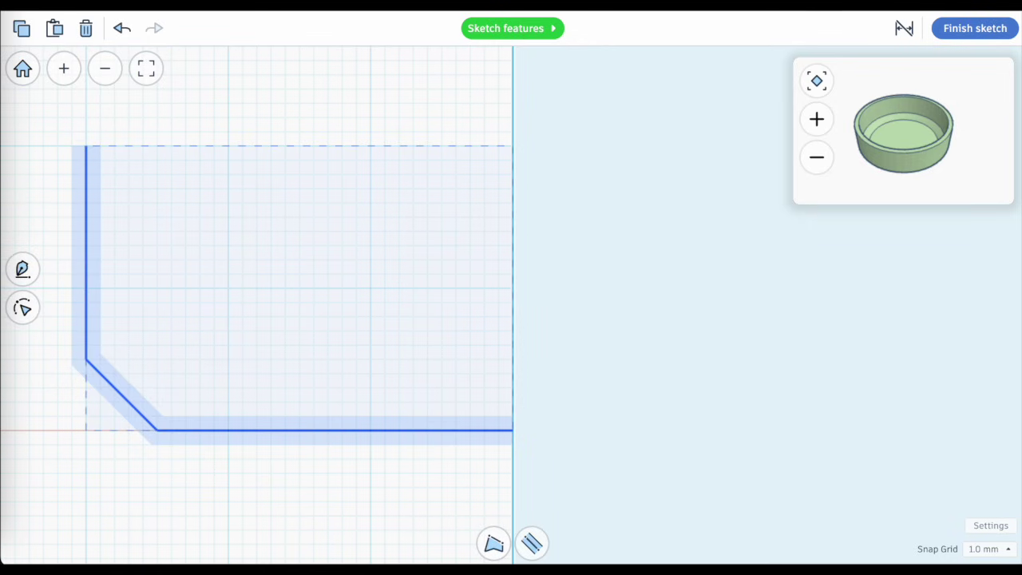
click(975, 31)
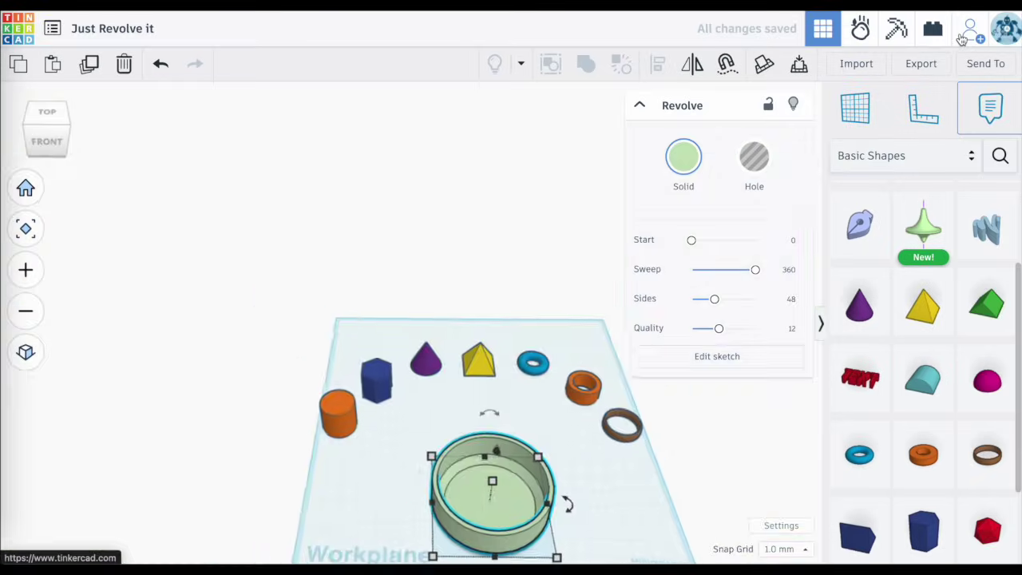
click(641, 530)
right_drag(586, 504, 575, 461)
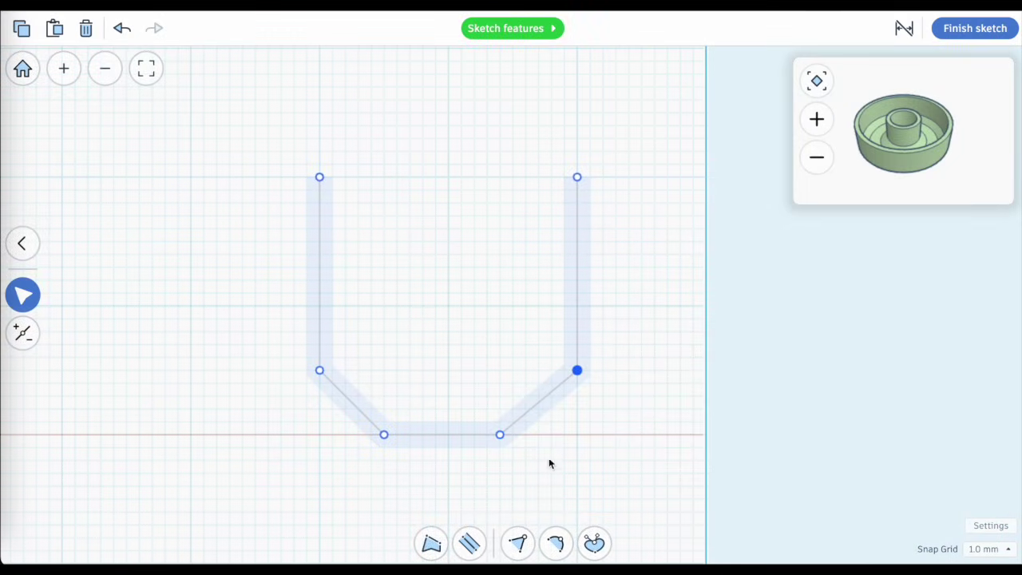
- Move the lower inner corner point of the U-shaped profile so its flat bottom is 10 mm wide, and finish the sketch
drag(501, 434, 511, 436)
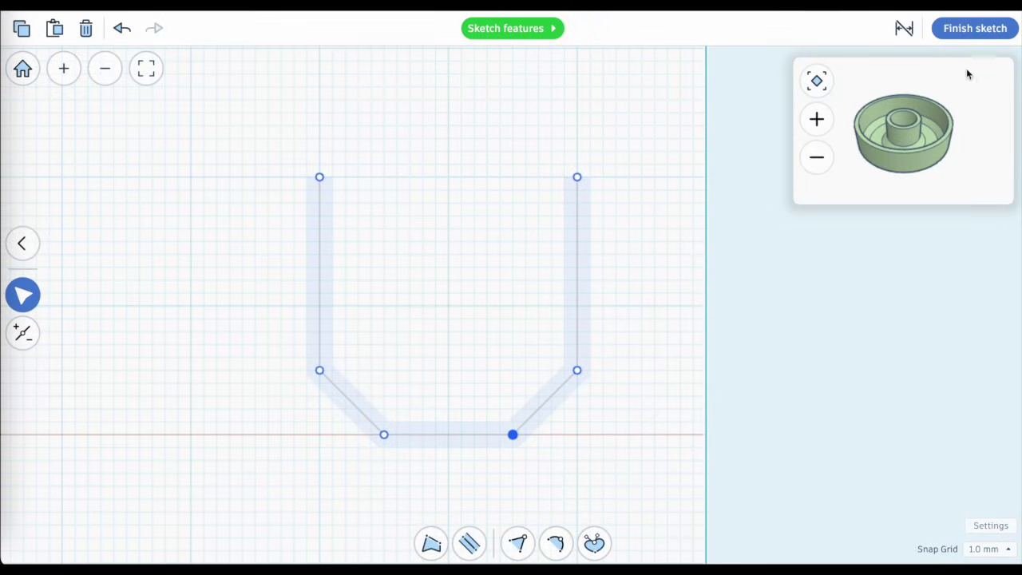
click(967, 30)
click(571, 503)
right_drag(571, 504, 469, 507)
scroll(468, 508, up, 5)
- Reopen the revolved shape's sketch and move the whole U-shaped profile 17 mm horizontally away from the axis
double_click(477, 467)
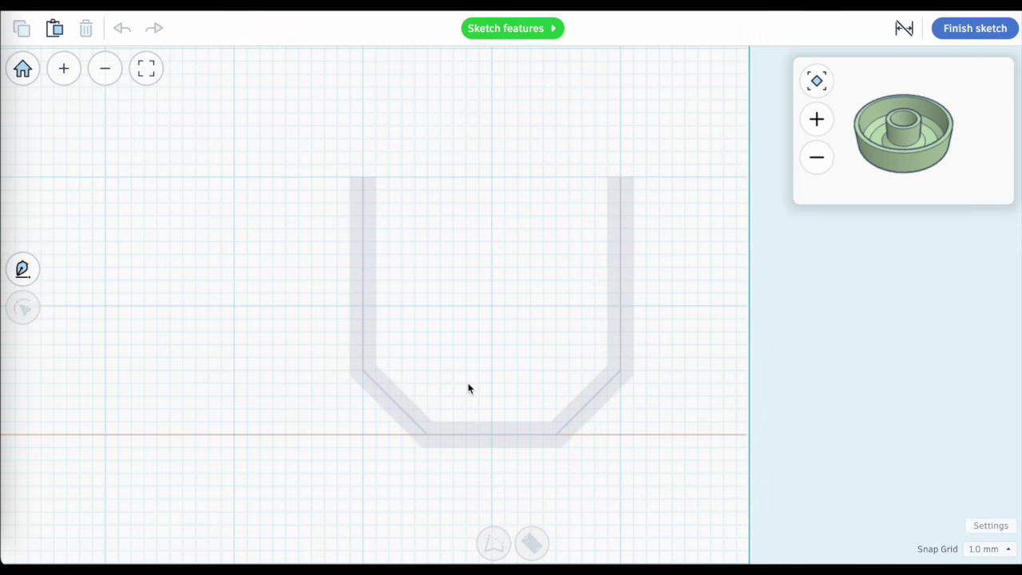
drag(472, 426, 248, 426)
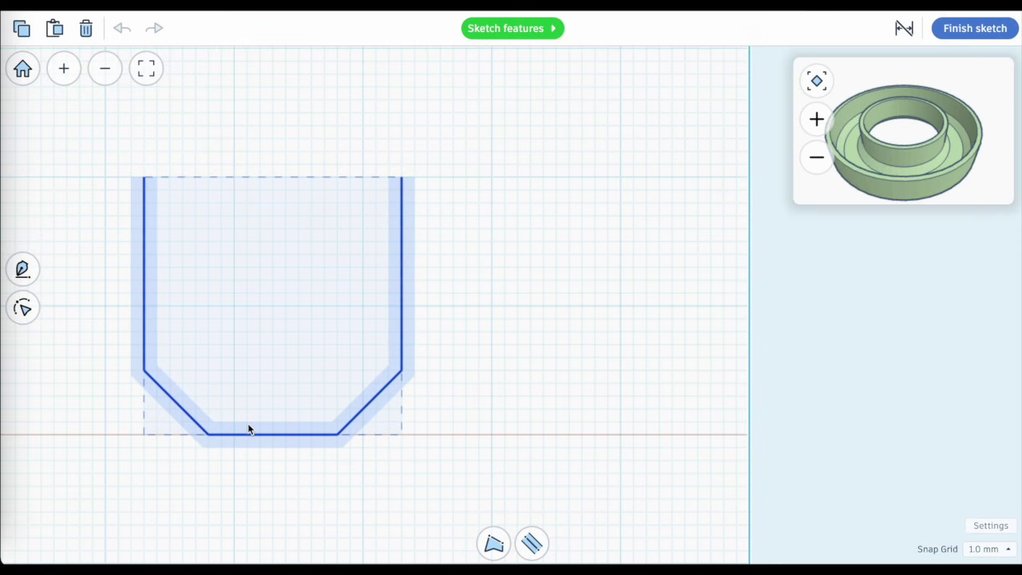
click(454, 350)
- Shift the three points nearest the axis 6 mm outward together, narrowing the U-shaped profile to 14 mm, and finish the sketch
drag(452, 143, 374, 311)
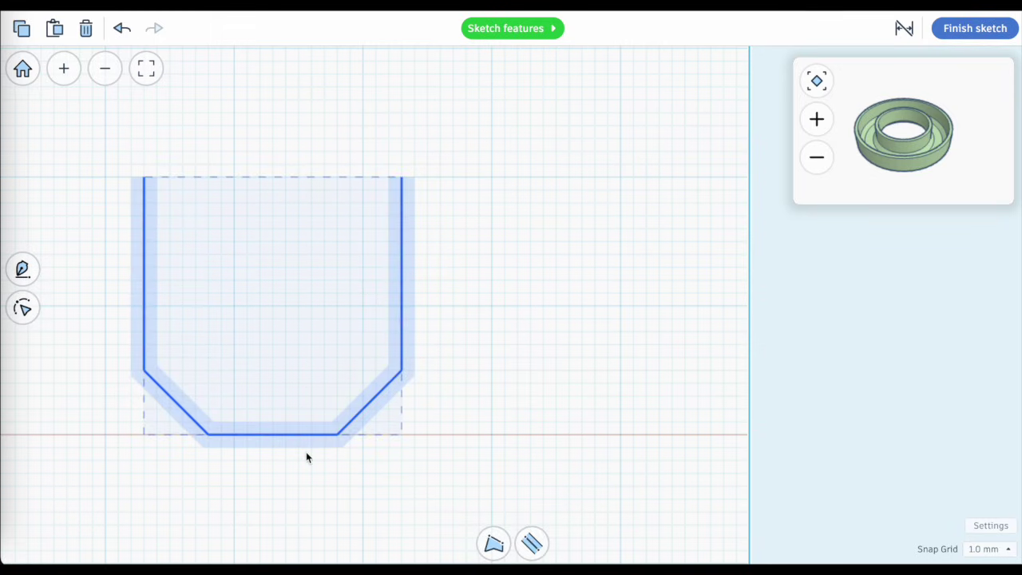
click(327, 367)
double_click(395, 321)
drag(460, 148, 303, 448)
drag(402, 317, 325, 328)
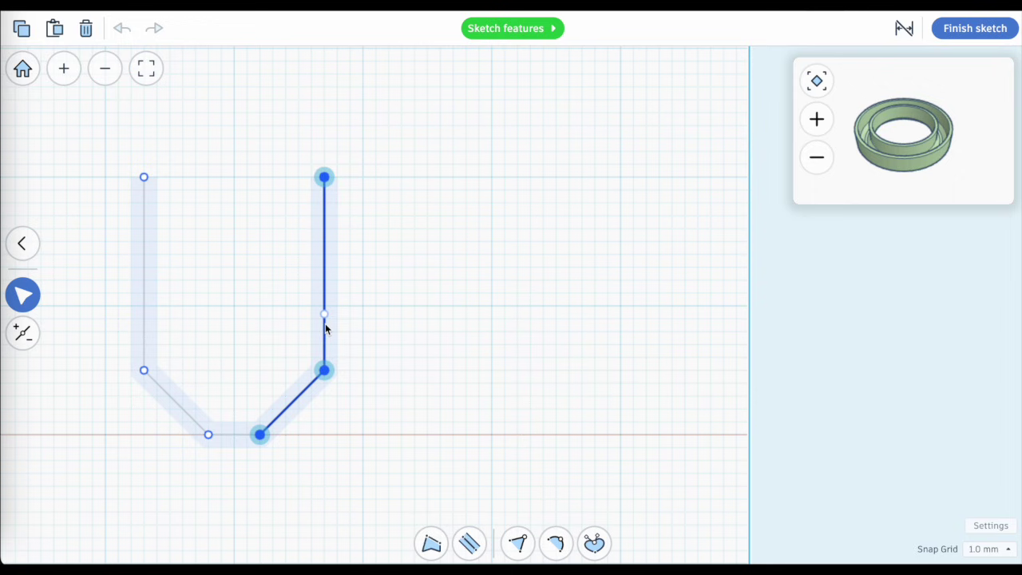
click(982, 31)
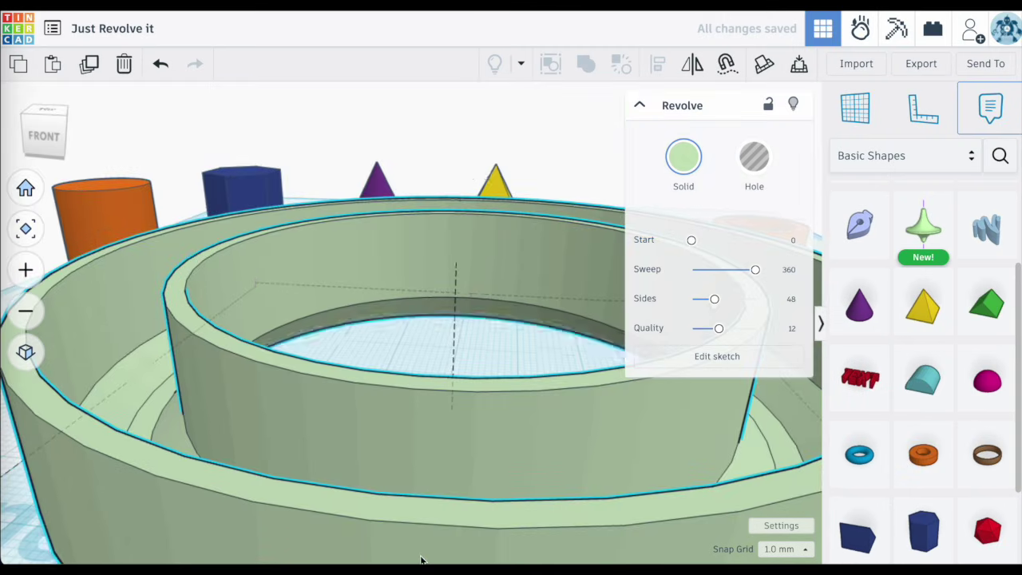
scroll(426, 479, up, 5)
scroll(389, 468, down, 5)
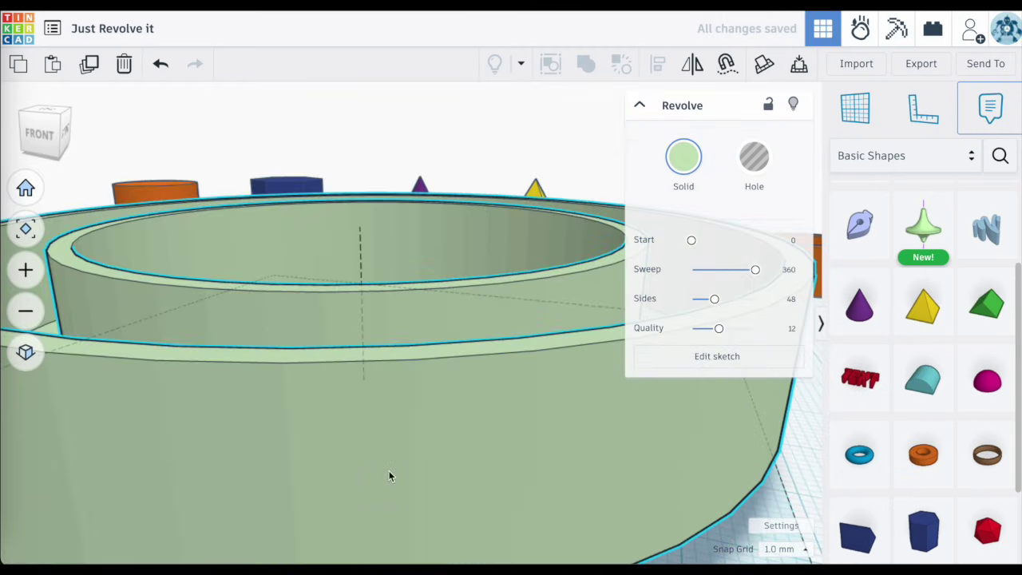
click(25, 229)
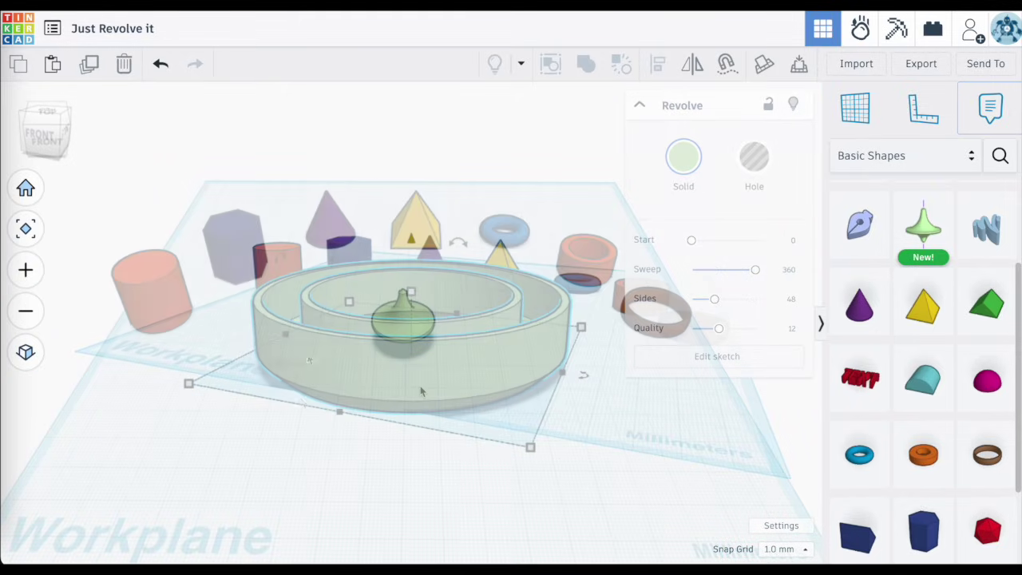
click(421, 389)
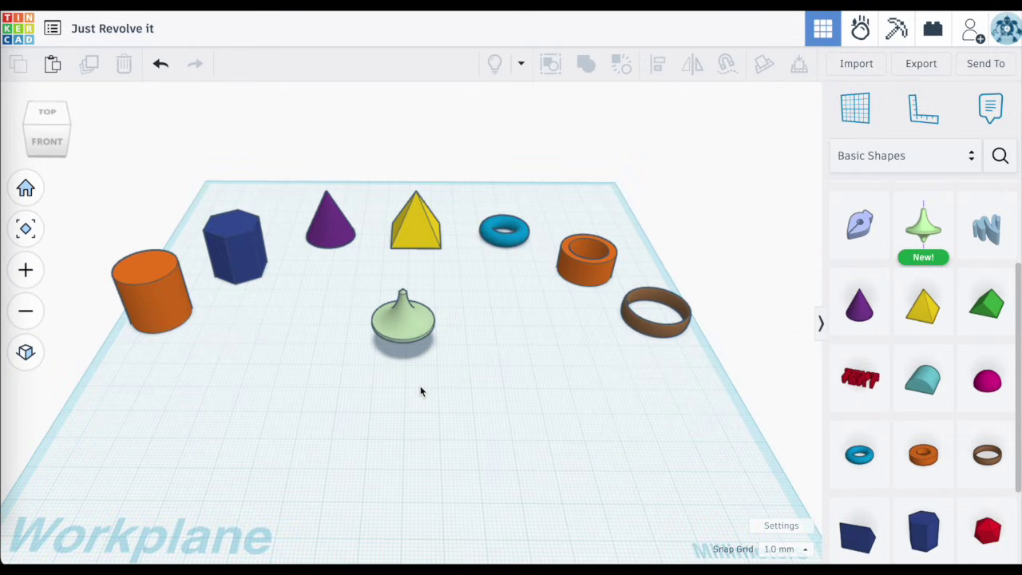